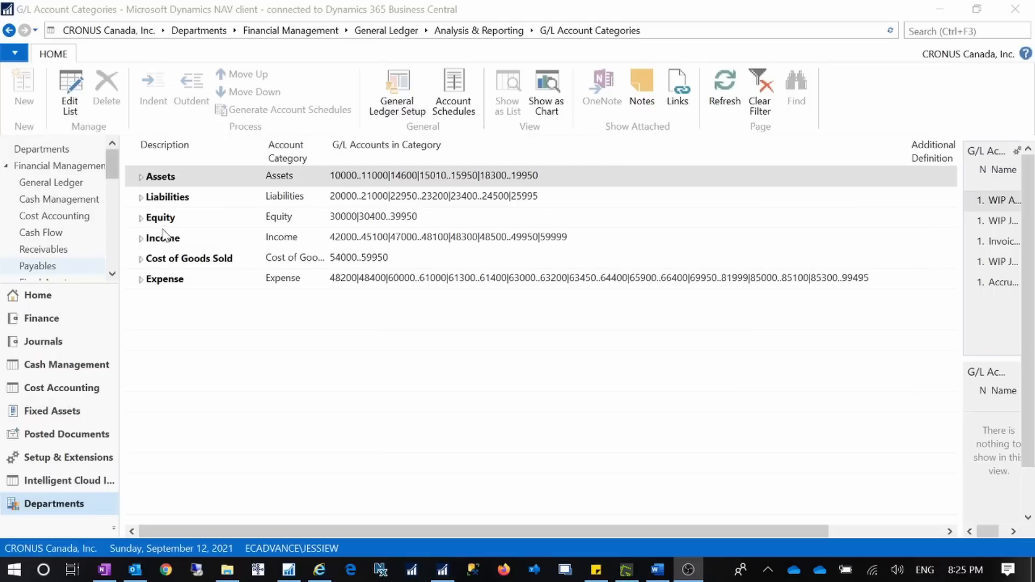
- Expand the Assets and Liabilities categories to examine their subcategories and account ranges, then collapse both
{"action": "left_click", "coordinate": [140, 178]}
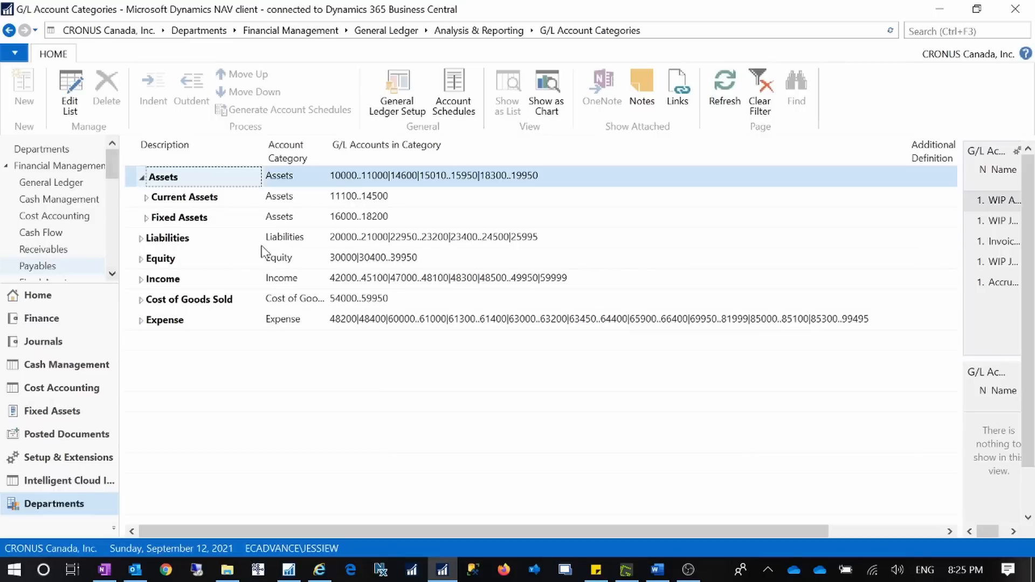
{"action": "left_click", "coordinate": [141, 238]}
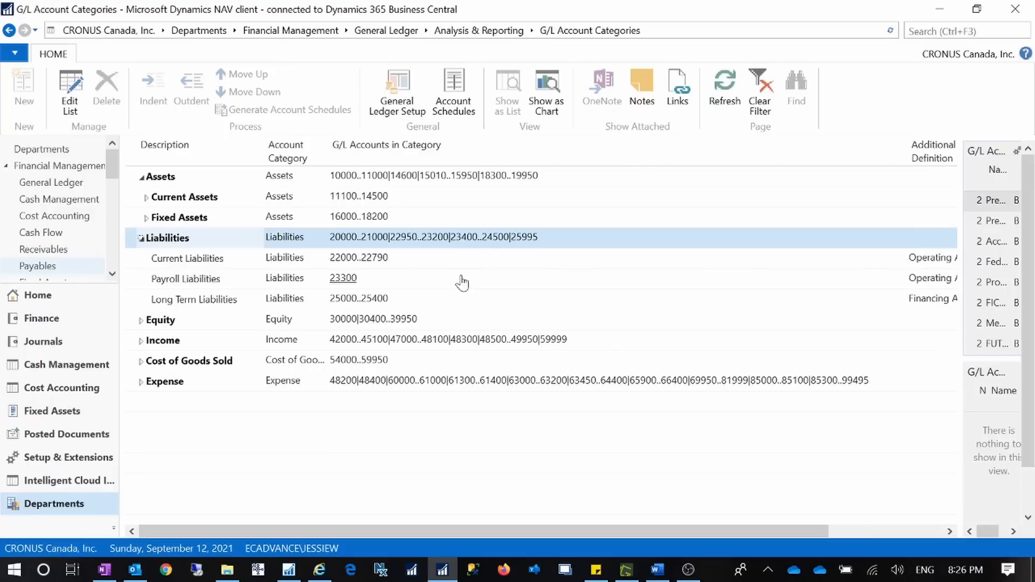
{"action": "left_click", "coordinate": [142, 179]}
{"action": "left_click", "coordinate": [142, 197]}
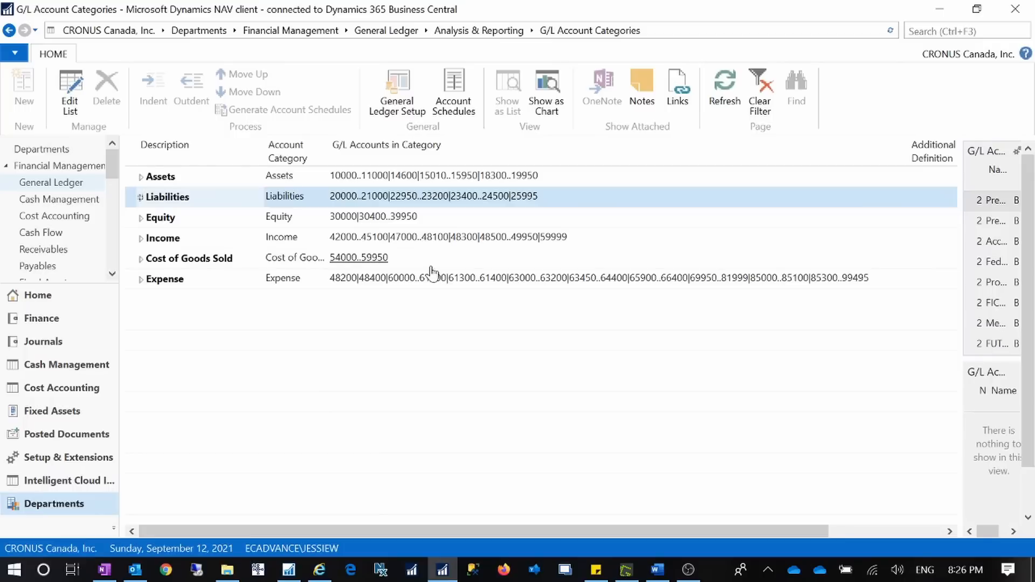
- Examine the subcategories under Current Assets and Fixed Assets within Assets, then collapse the whole Assets category
{"action": "left_click", "coordinate": [138, 183]}
{"action": "left_click", "coordinate": [140, 178]}
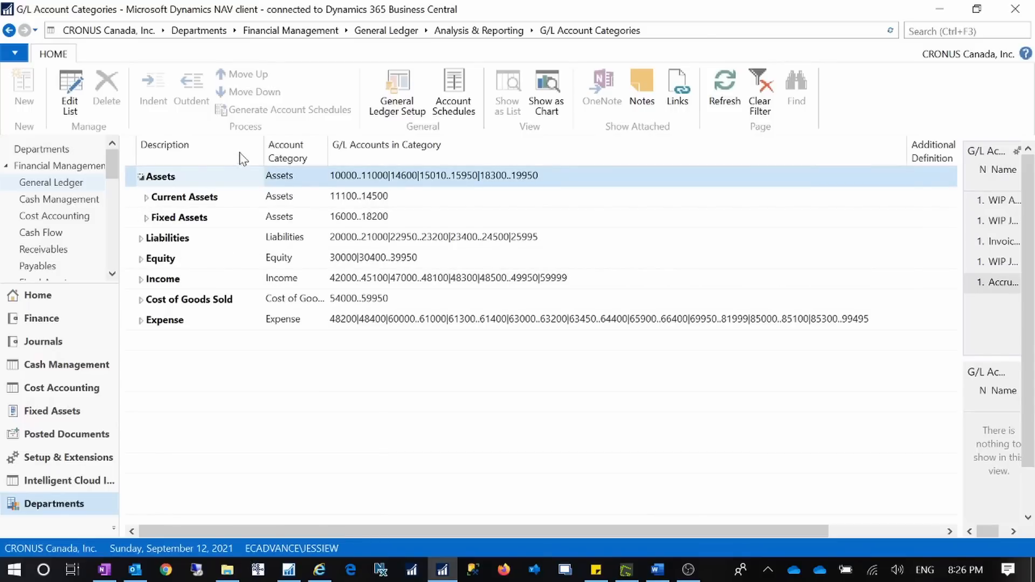
{"action": "left_click", "coordinate": [156, 203]}
{"action": "left_click", "coordinate": [146, 199]}
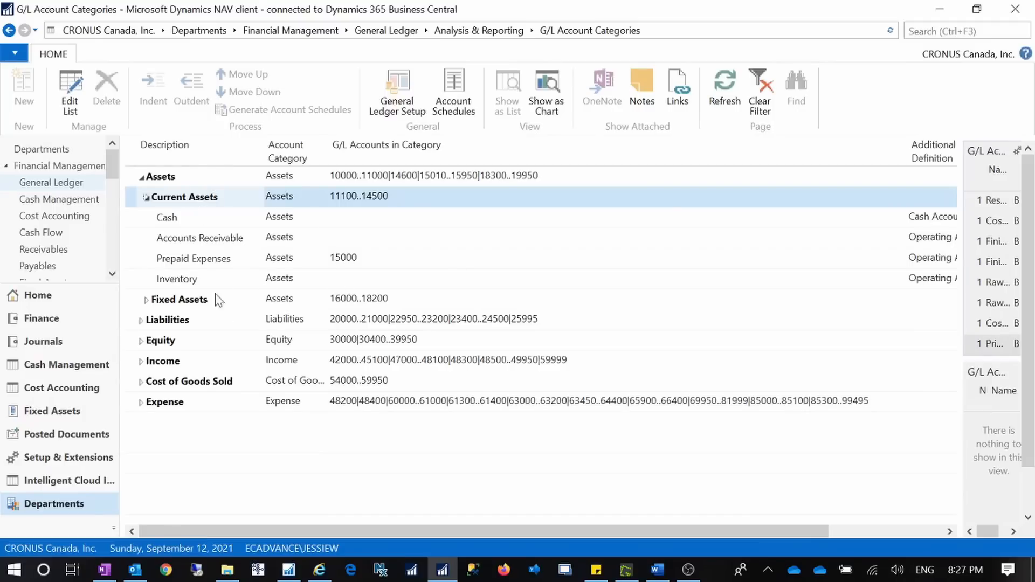
{"action": "left_click", "coordinate": [148, 301]}
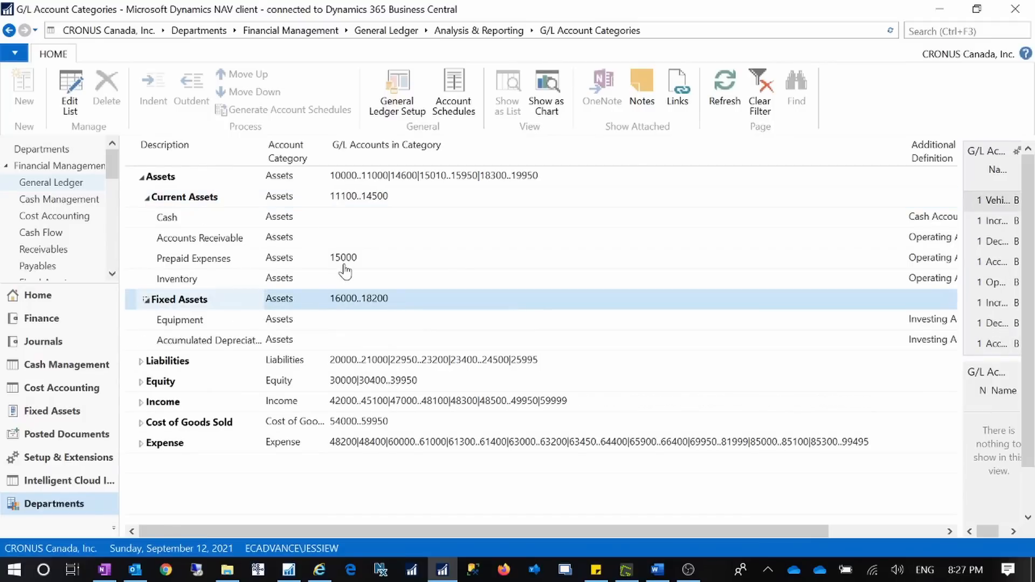
{"action": "left_click", "coordinate": [148, 198]}
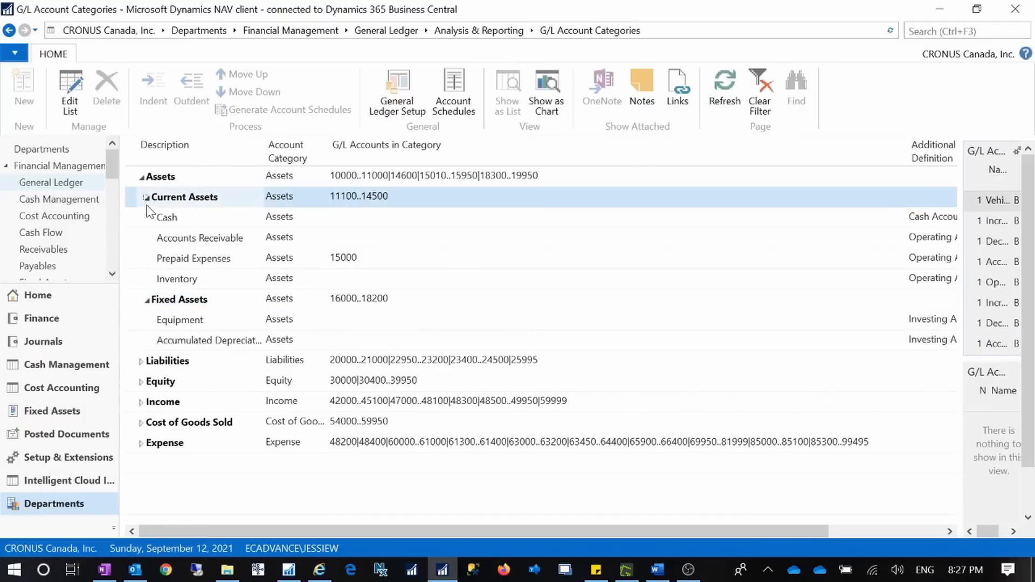
{"action": "left_click", "coordinate": [147, 302]}
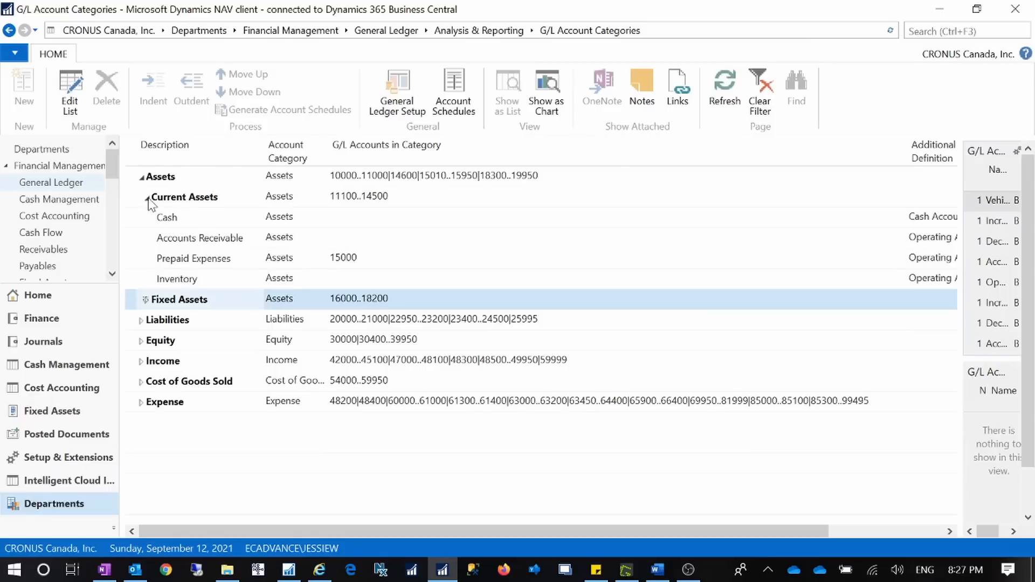
{"action": "left_click", "coordinate": [148, 199]}
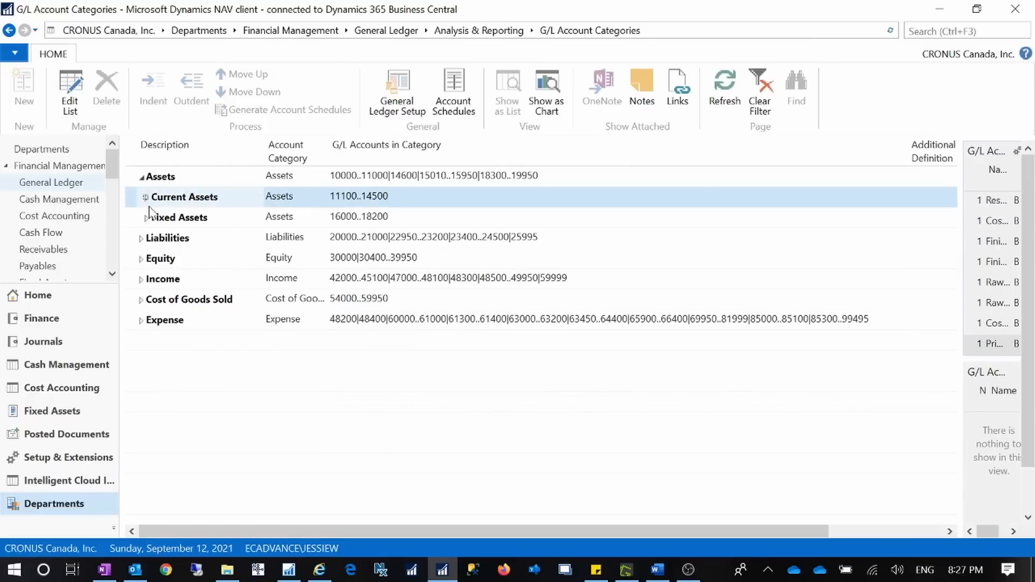
{"action": "left_click", "coordinate": [143, 178]}
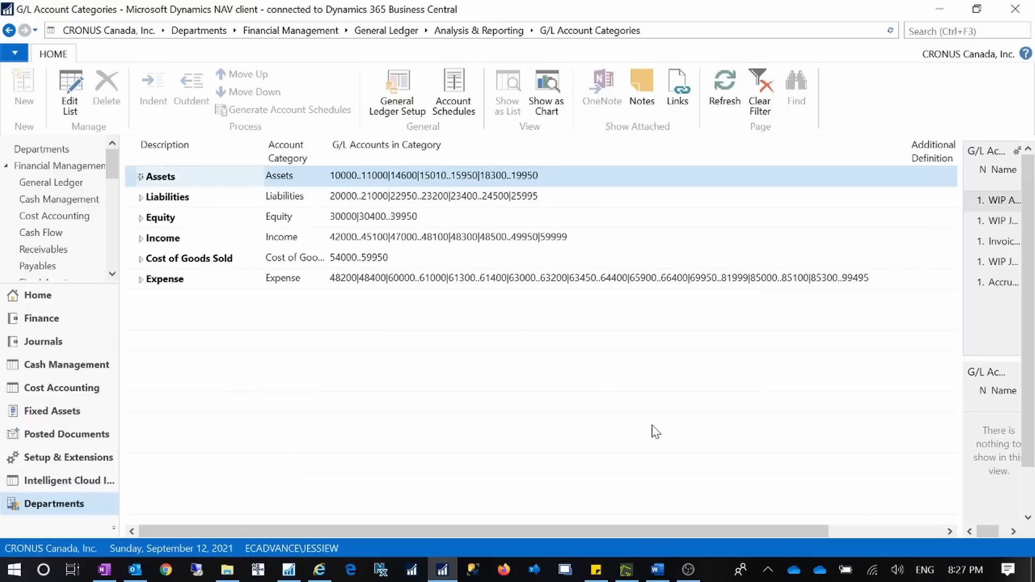
- View the balances of the top-level account categories, then return to their descriptions
{"action": "left_click_drag", "start_coordinate": [553, 531], "coordinate": [811, 549]}
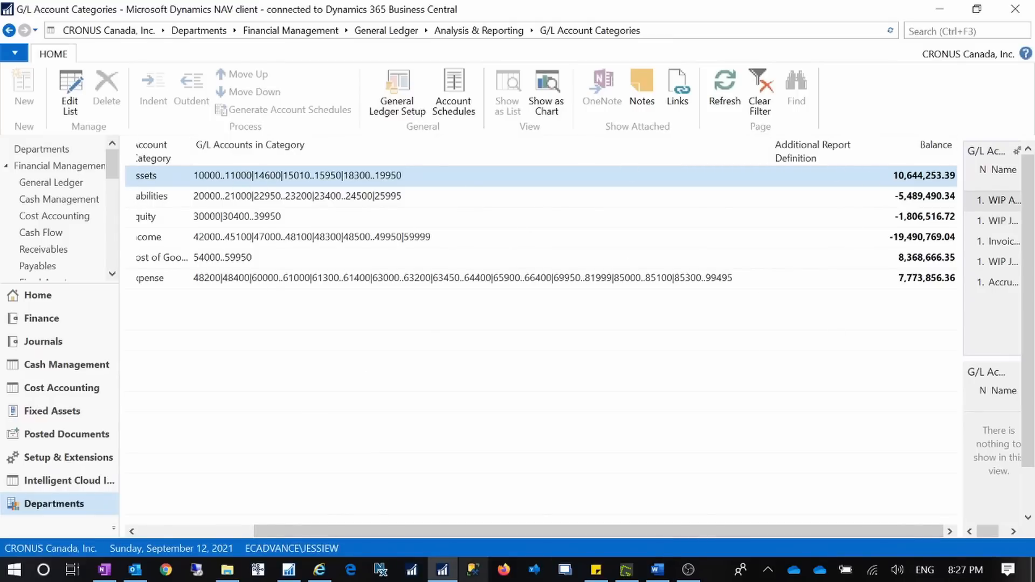
{"action": "left_click_drag", "start_coordinate": [716, 535], "coordinate": [704, 534]}
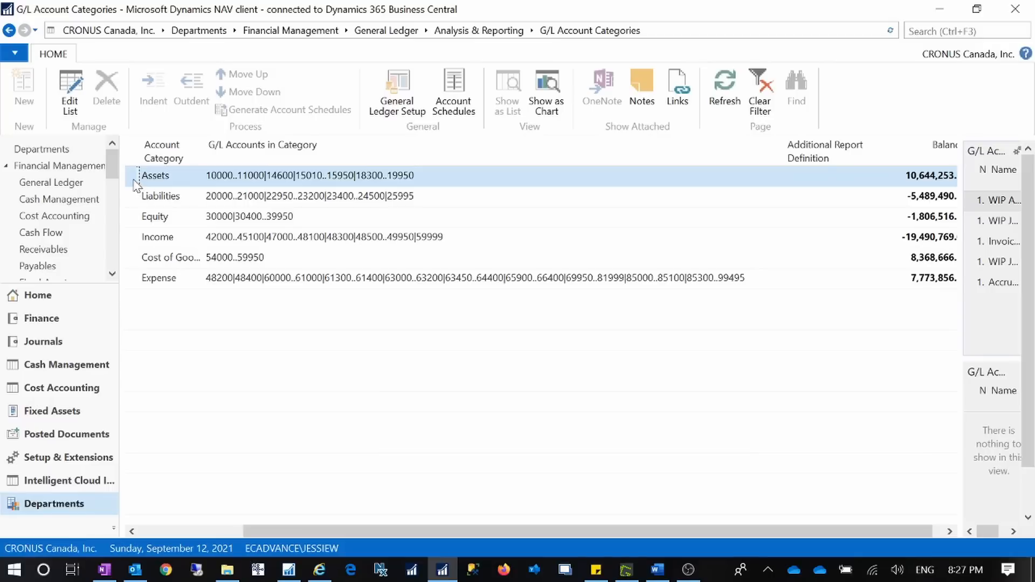
{"action": "mouse_move", "coordinate": [315, 529]}
{"action": "left_mouse_down"}
{"action": "mouse_move", "coordinate": [295, 530]}
{"action": "mouse_move", "coordinate": [322, 528]}
{"action": "left_mouse_up"}
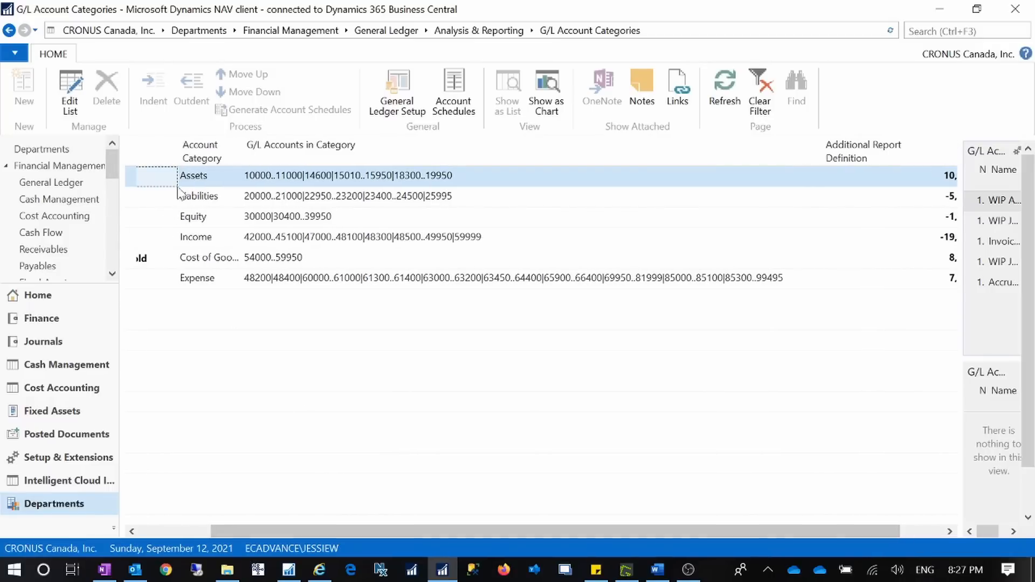
{"action": "left_click_drag", "start_coordinate": [398, 529], "coordinate": [293, 529]}
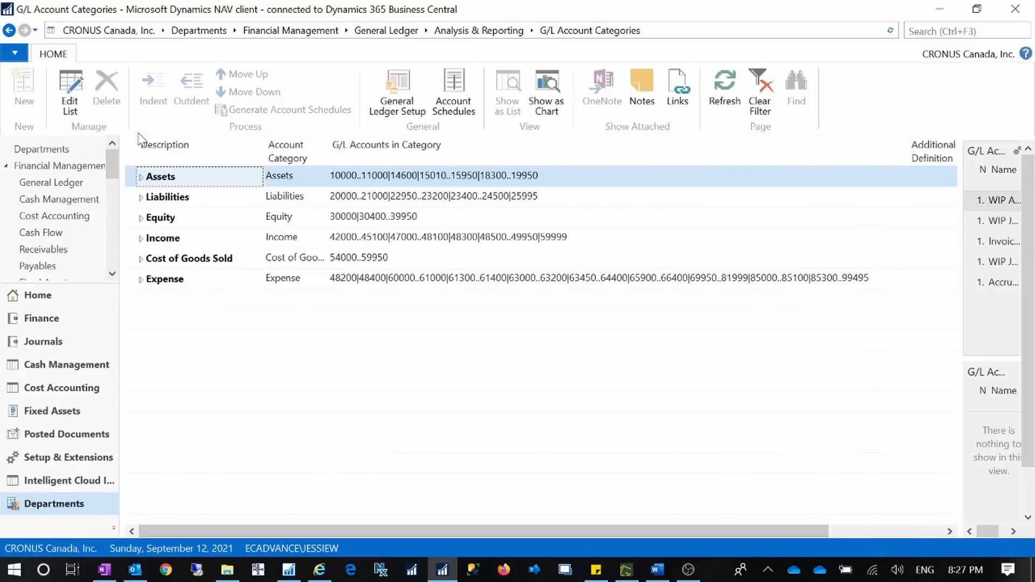
- Expand Assets and check the balances of its Current Assets and Fixed Assets subcategories
{"action": "left_click", "coordinate": [141, 177]}
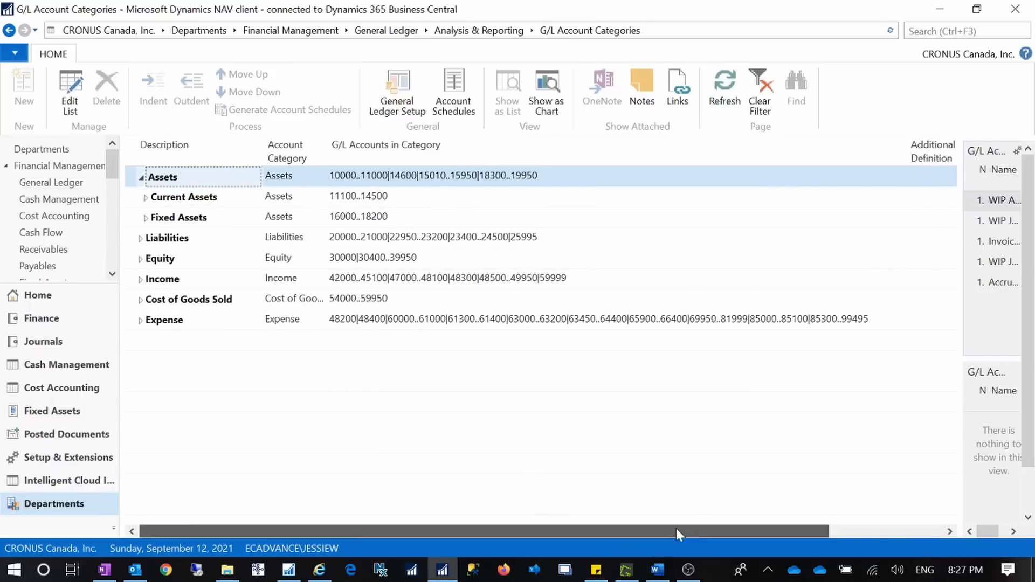
{"action": "left_click_drag", "start_coordinate": [676, 533], "coordinate": [775, 529]}
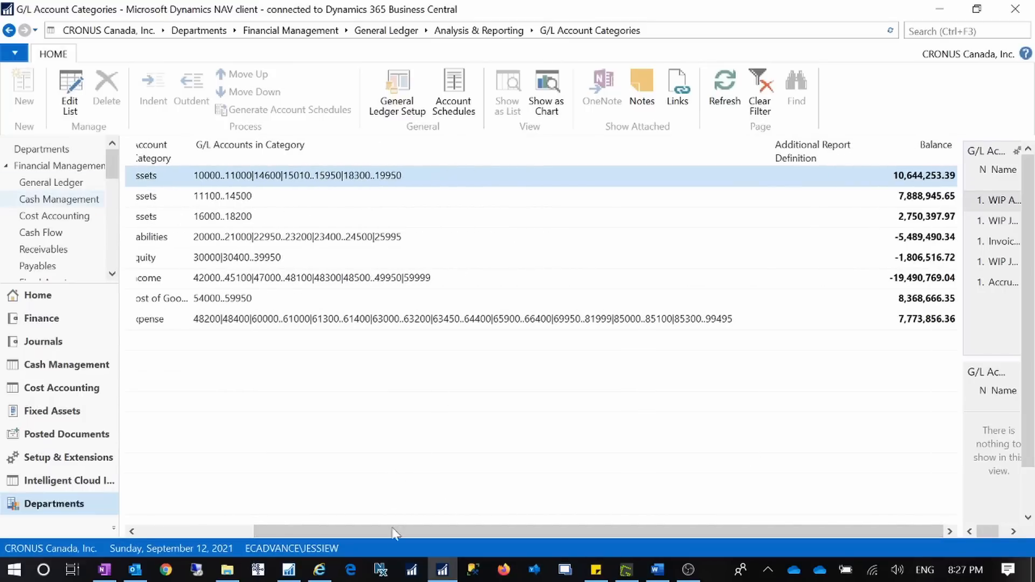
{"action": "left_click_drag", "start_coordinate": [393, 531], "coordinate": [246, 532]}
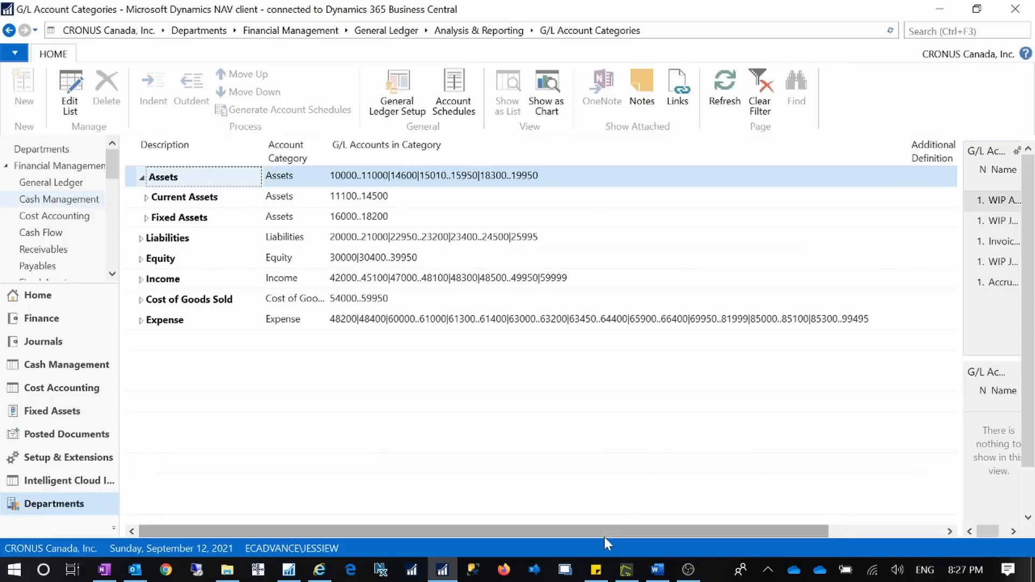
{"action": "left_click_drag", "start_coordinate": [601, 535], "coordinate": [501, 533]}
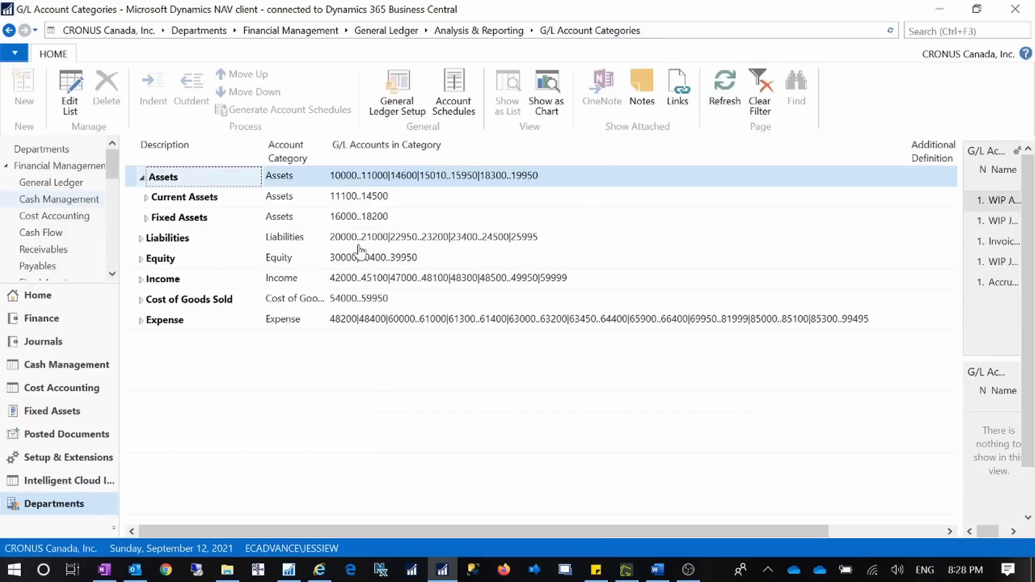
- Review the detailed subcategories of Current Assets, Fixed Assets and Liabilities, then collapse all of the category groups
{"action": "left_click", "coordinate": [147, 198]}
{"action": "left_click", "coordinate": [147, 300]}
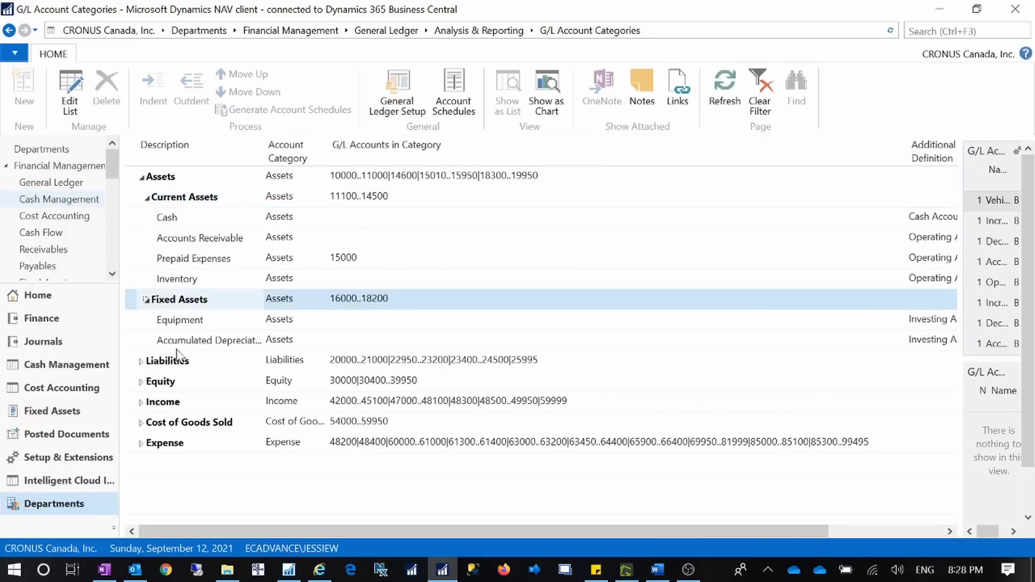
{"action": "left_click", "coordinate": [142, 362]}
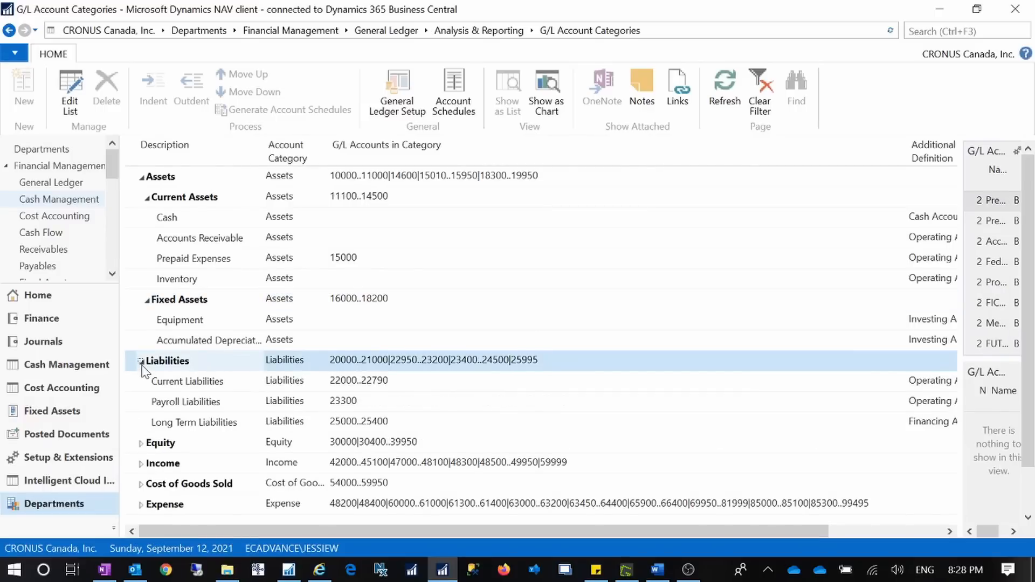
{"action": "left_click", "coordinate": [142, 362]}
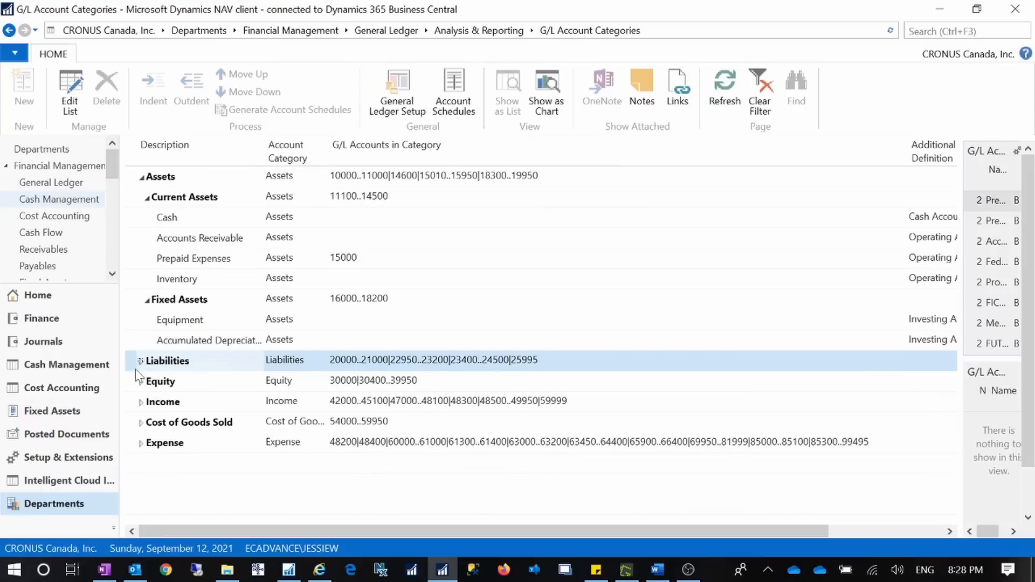
{"action": "left_click", "coordinate": [147, 198]}
{"action": "left_click", "coordinate": [146, 218]}
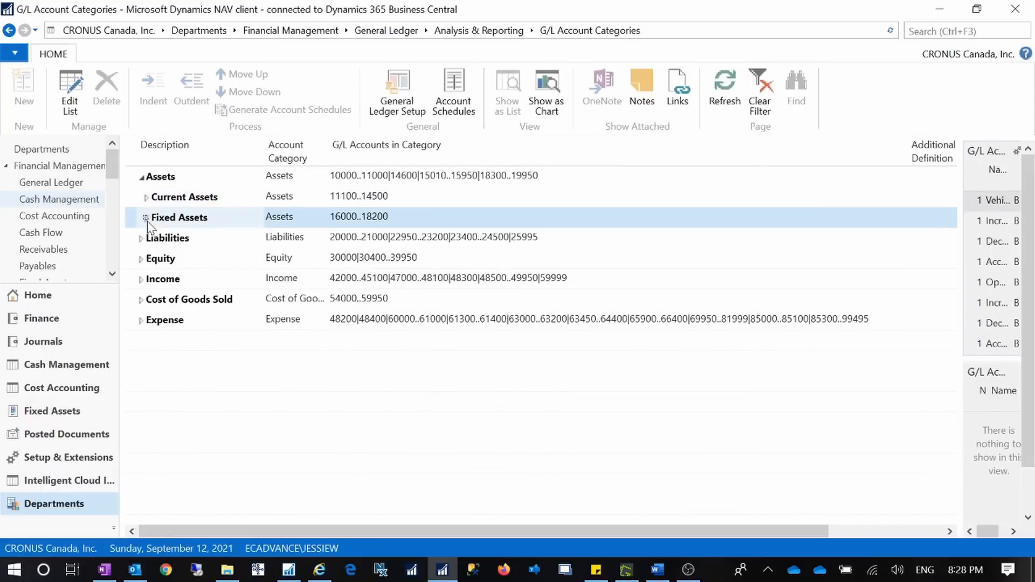
{"action": "left_click", "coordinate": [142, 179]}
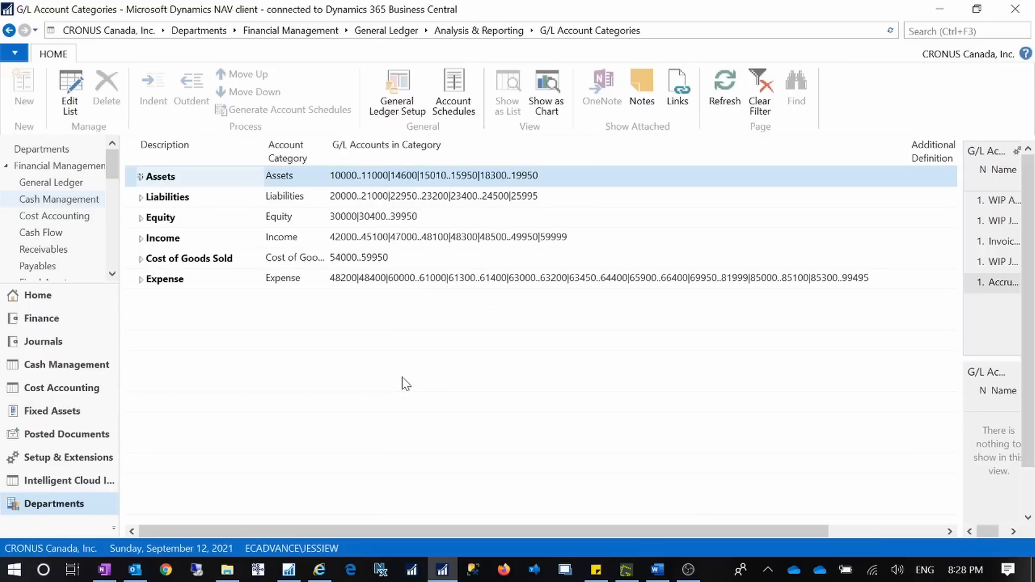
- Expand Assets down to the Current Assets subcategories and view their additional report definitions and balances
{"action": "left_click", "coordinate": [141, 178]}
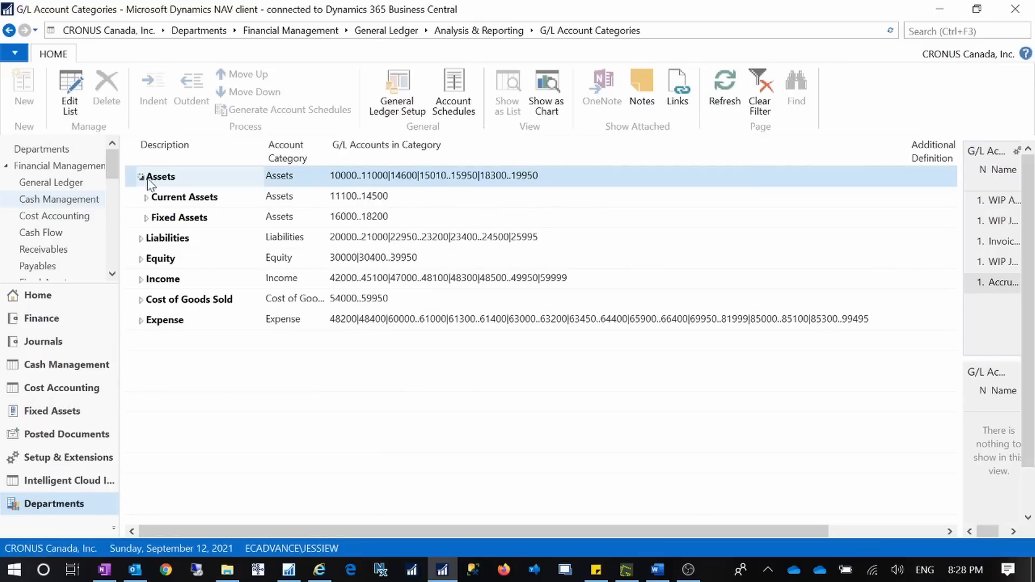
{"action": "left_click", "coordinate": [145, 198]}
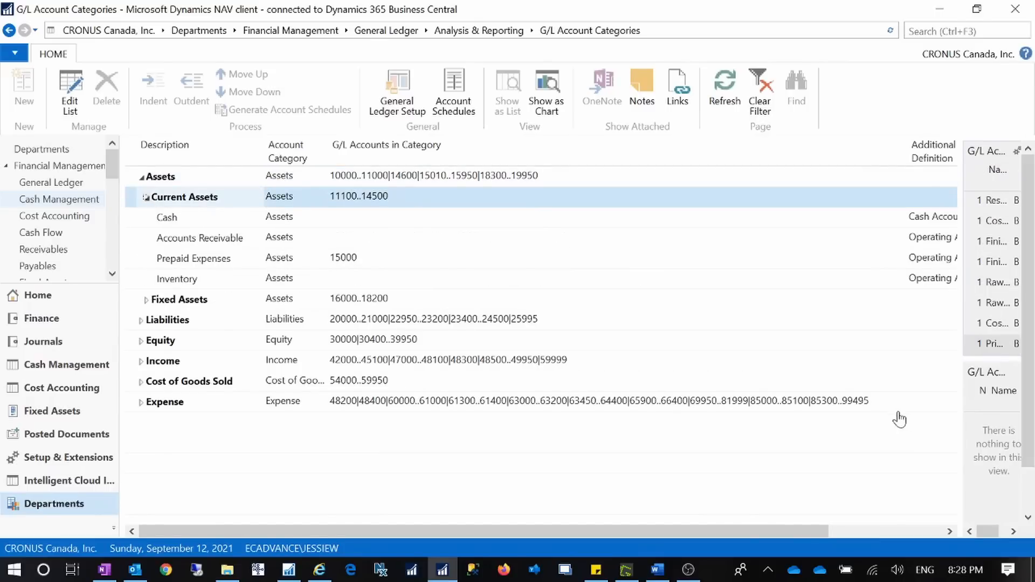
{"action": "left_click_drag", "start_coordinate": [766, 528], "coordinate": [898, 519]}
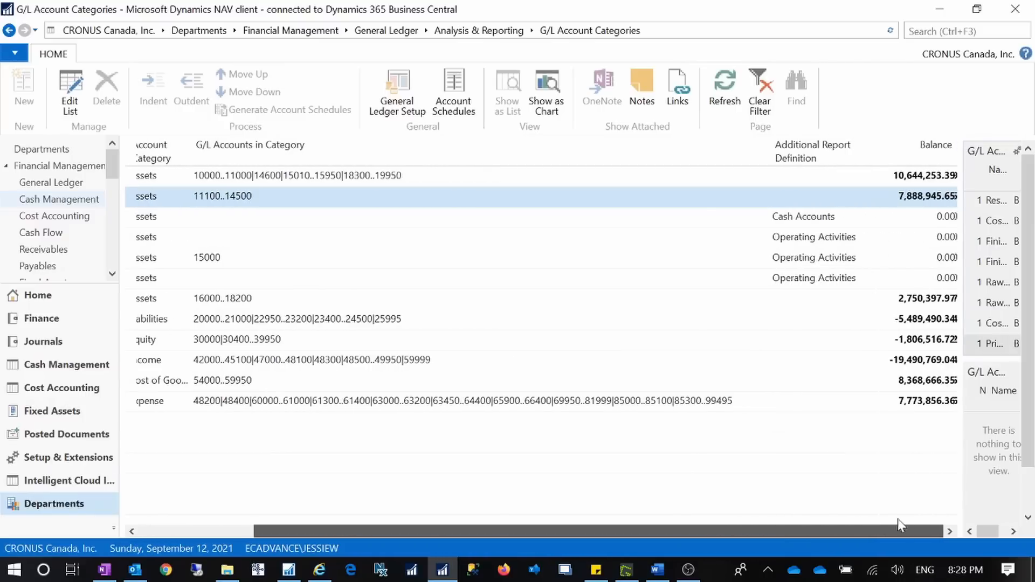
- Widen the side area listing G/L accounts in and without a category so the account numbers and names are readable
{"action": "left_click", "coordinate": [968, 327]}
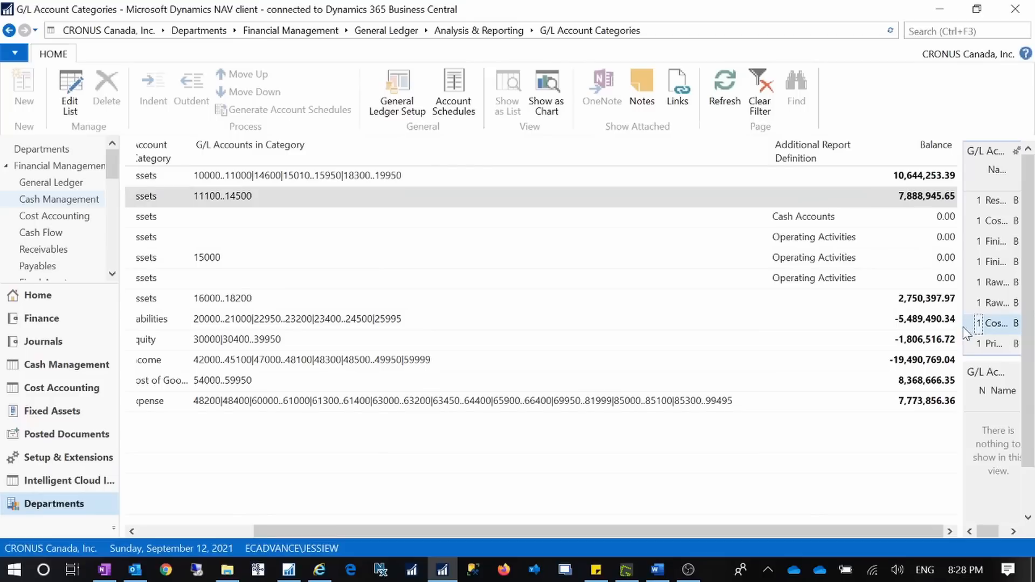
{"action": "left_click", "coordinate": [1005, 531]}
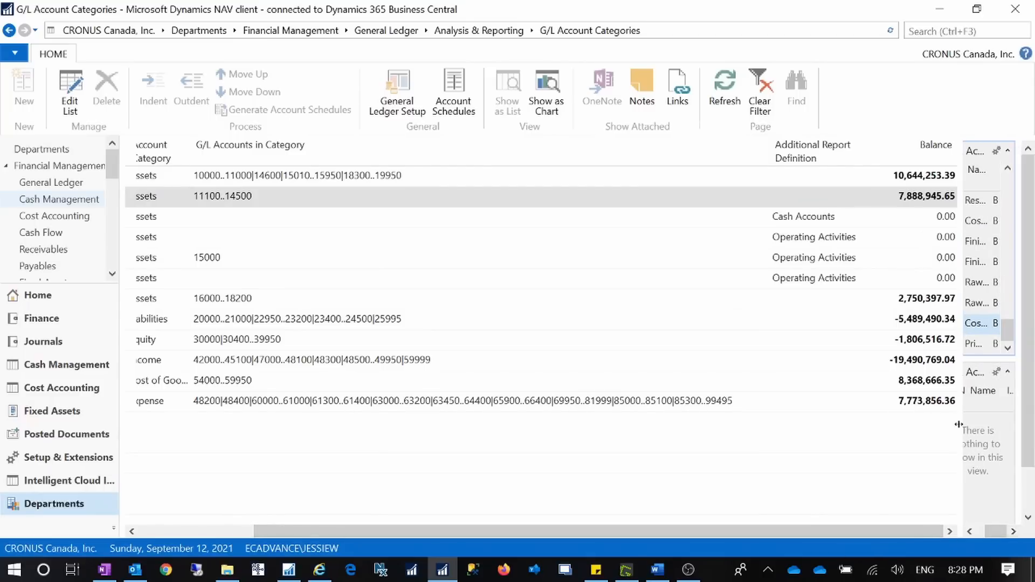
{"action": "left_click_drag", "start_coordinate": [959, 425], "coordinate": [825, 432]}
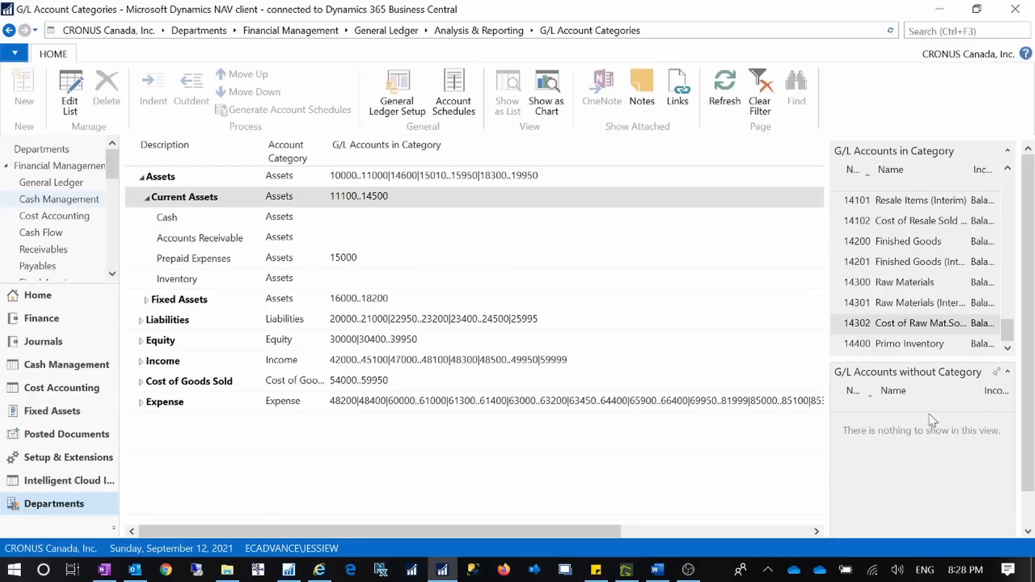
- Review the G/L accounts assigned to the Accounts Receivable, Liabilities, Cost of Goods Sold and Expense categories
{"action": "left_click", "coordinate": [178, 238]}
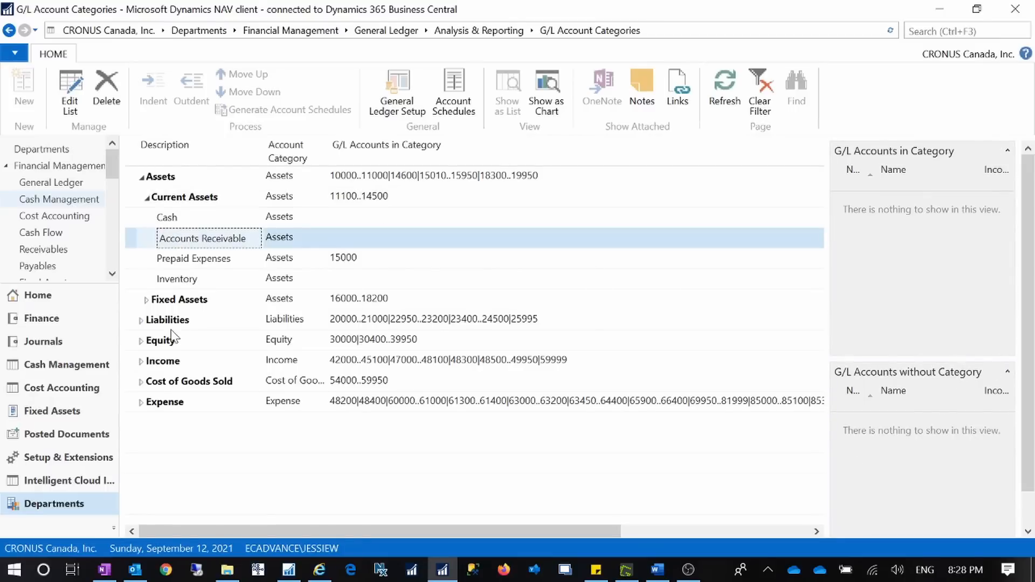
{"action": "left_click", "coordinate": [170, 320]}
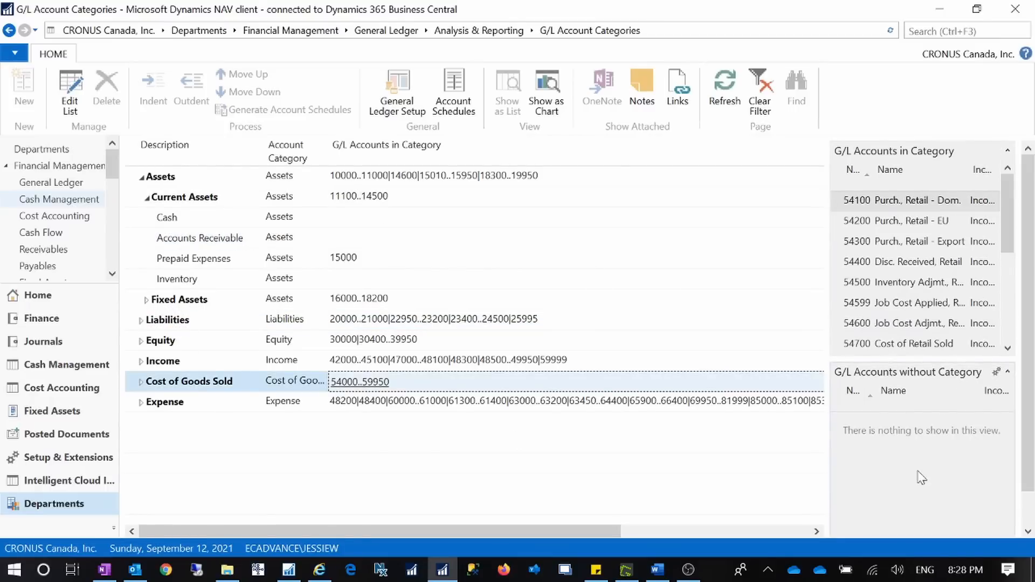
{"action": "left_click", "coordinate": [167, 402]}
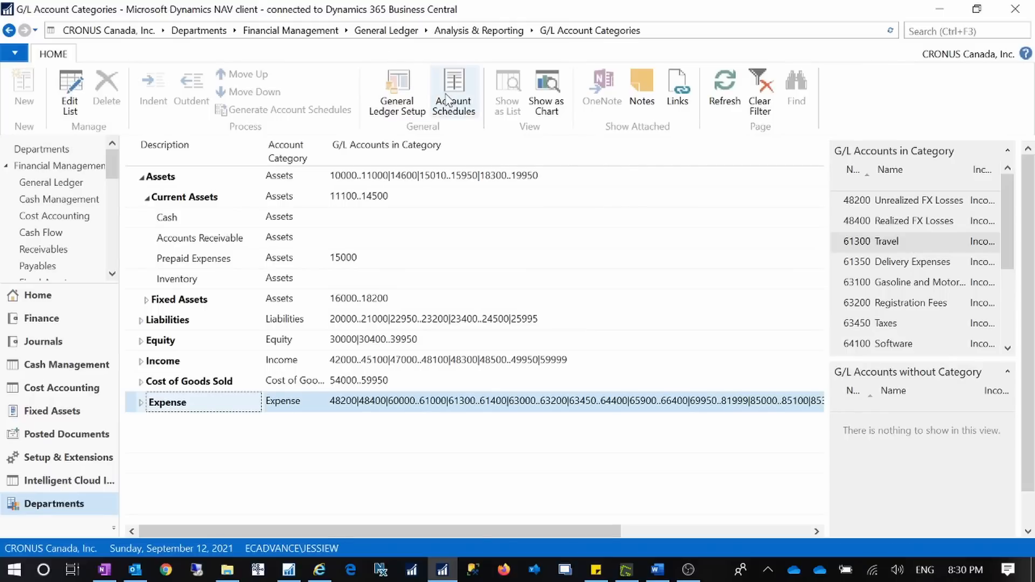
- Open the G/L account categories list for editing with the Expense category selected
{"action": "left_click", "coordinate": [71, 95]}
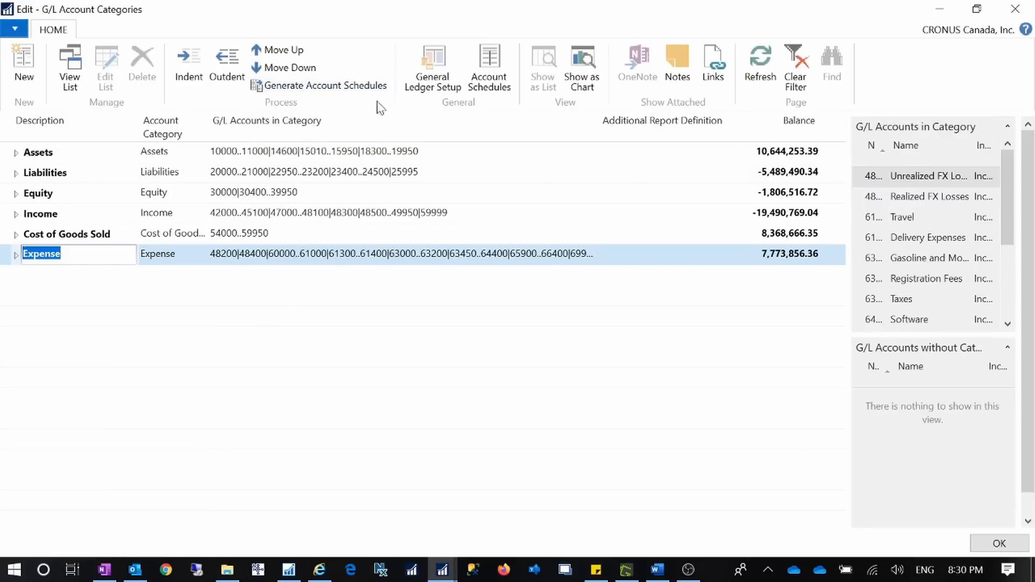
{"action": "left_click", "coordinate": [1015, 9]}
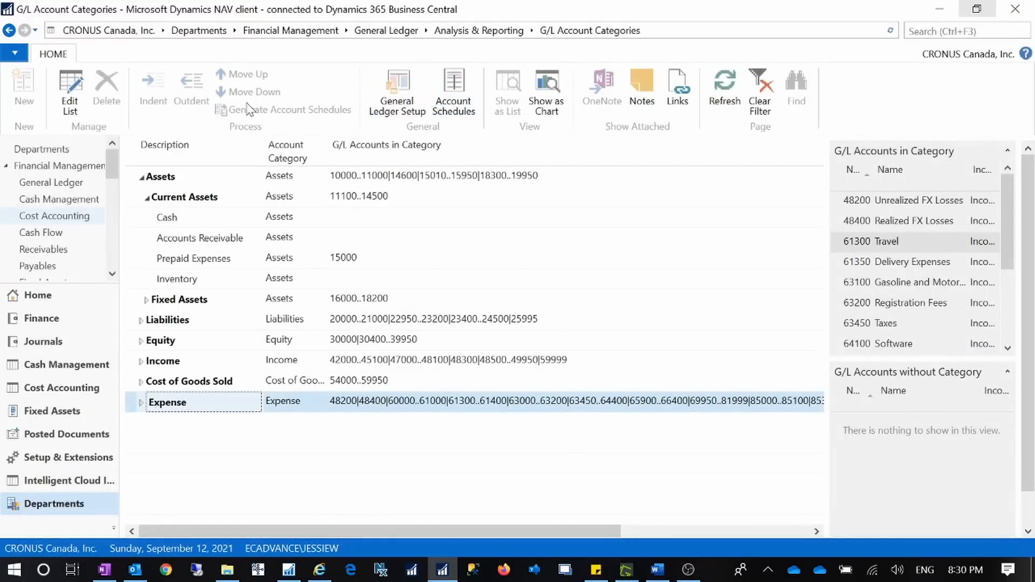
{"action": "left_click", "coordinate": [70, 89]}
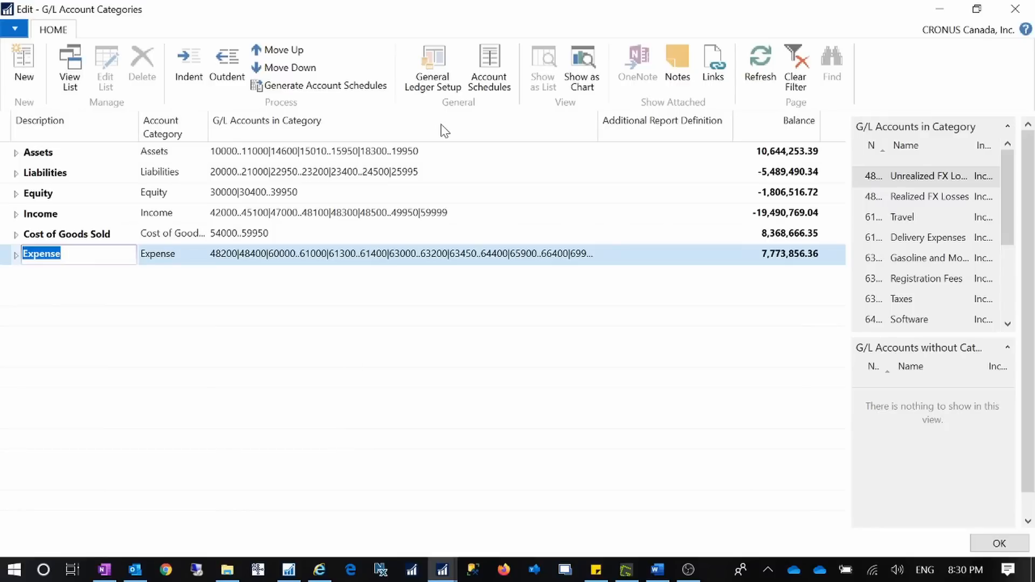
- Open the account schedules and delete the TEST-BA balance sheet and TEST-INC income statement schedules
{"action": "left_click", "coordinate": [489, 69]}
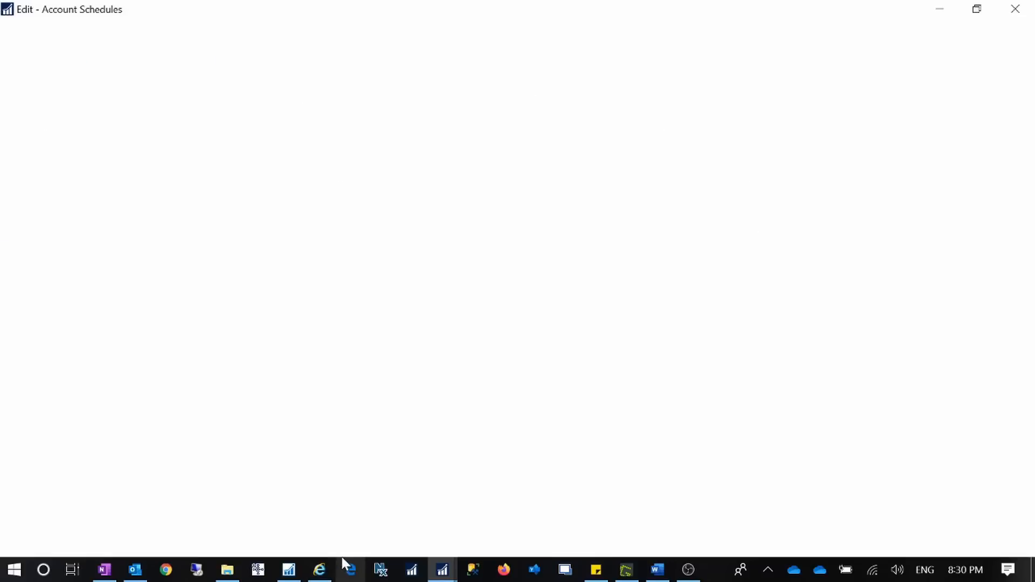
{"action": "scroll", "coordinate": [174, 471], "scroll_direction": "down", "scroll_amount": 3}
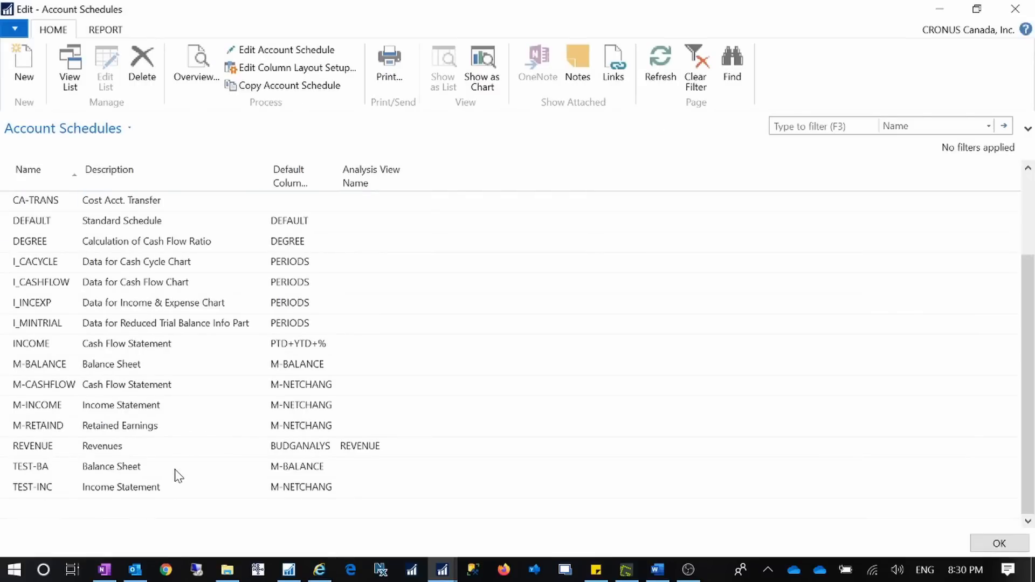
{"action": "left_click", "coordinate": [12, 467]}
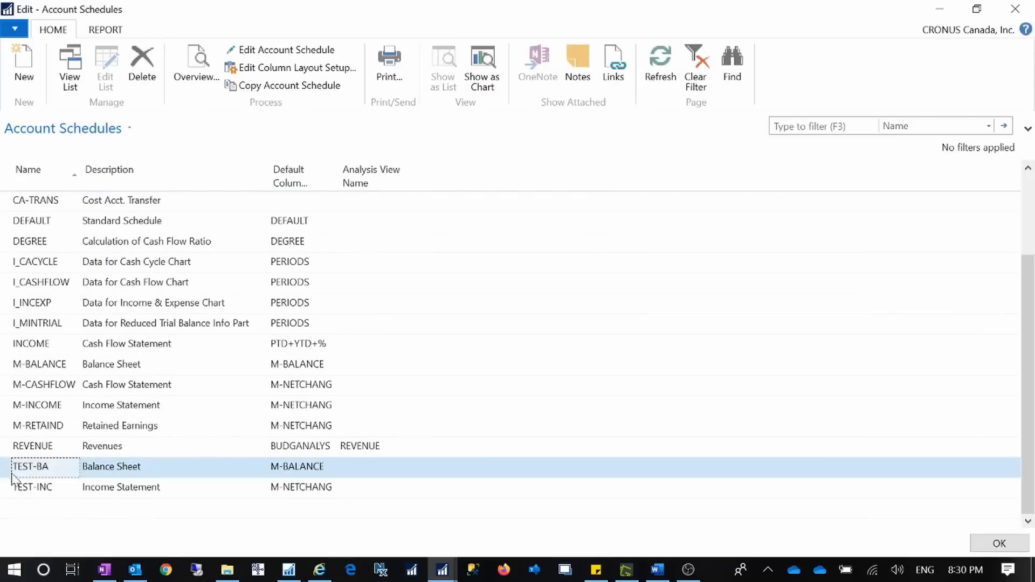
{"action": "left_click", "coordinate": [16, 488], "text": "shift"}
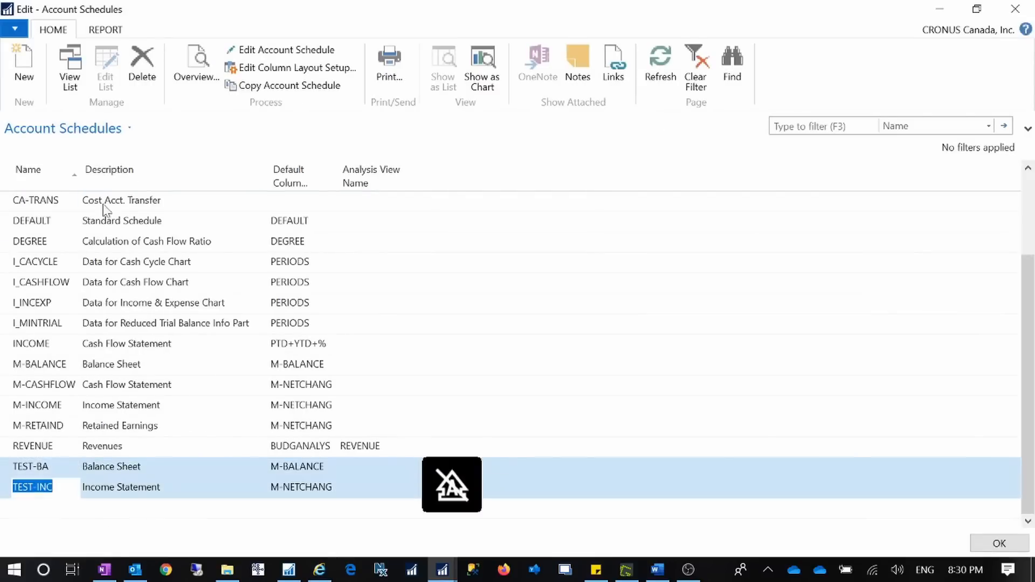
{"action": "left_click", "coordinate": [141, 65]}
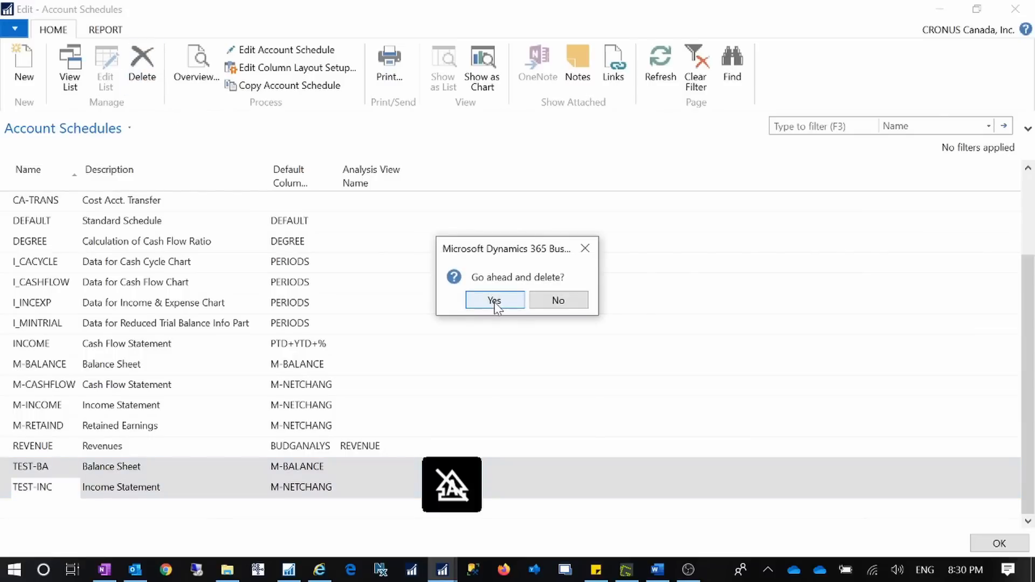
{"action": "left_click", "coordinate": [495, 300]}
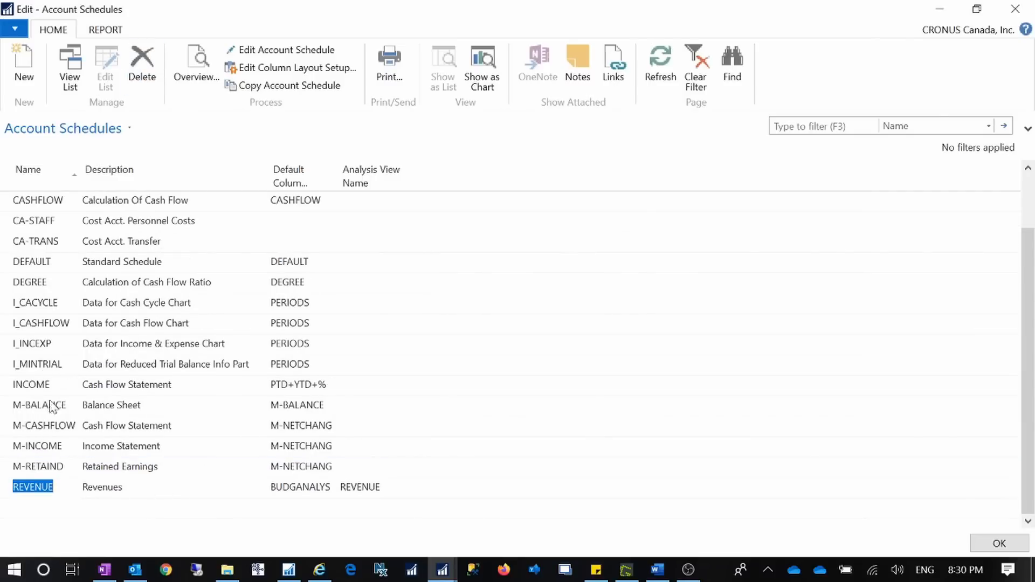
- Open the rows of the M-INCOME Income Statement account schedule for editing
{"action": "scroll", "coordinate": [134, 283], "scroll_direction": "up", "scroll_amount": 3}
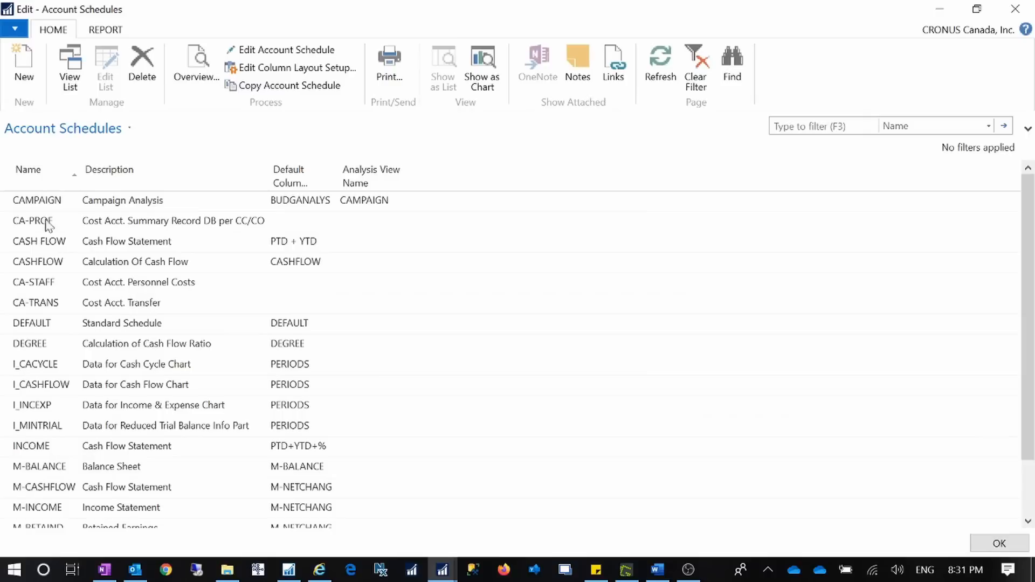
{"action": "scroll", "coordinate": [100, 276], "scroll_direction": "down", "scroll_amount": 3}
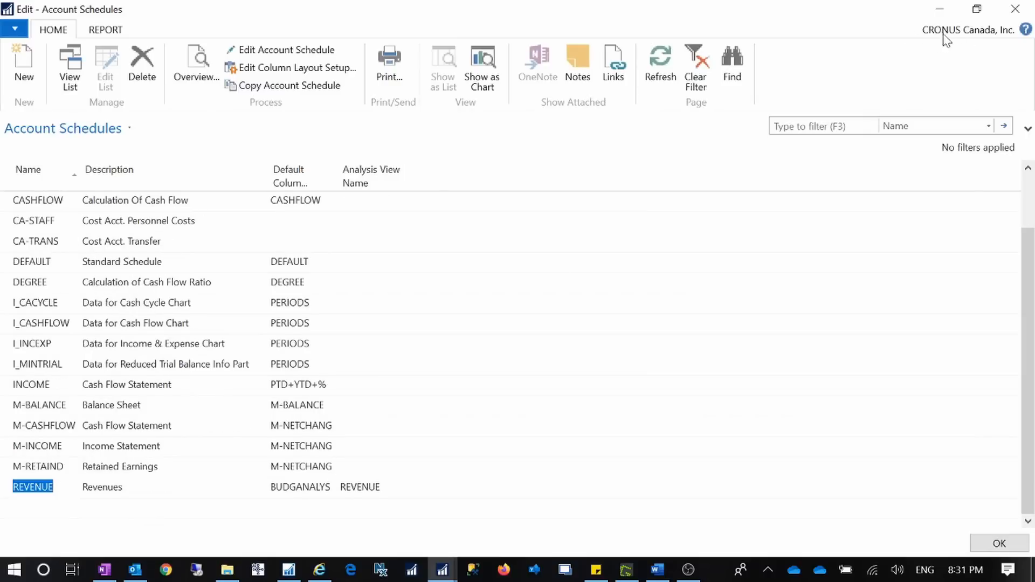
{"action": "scroll", "coordinate": [88, 347], "scroll_direction": "up", "scroll_amount": 3}
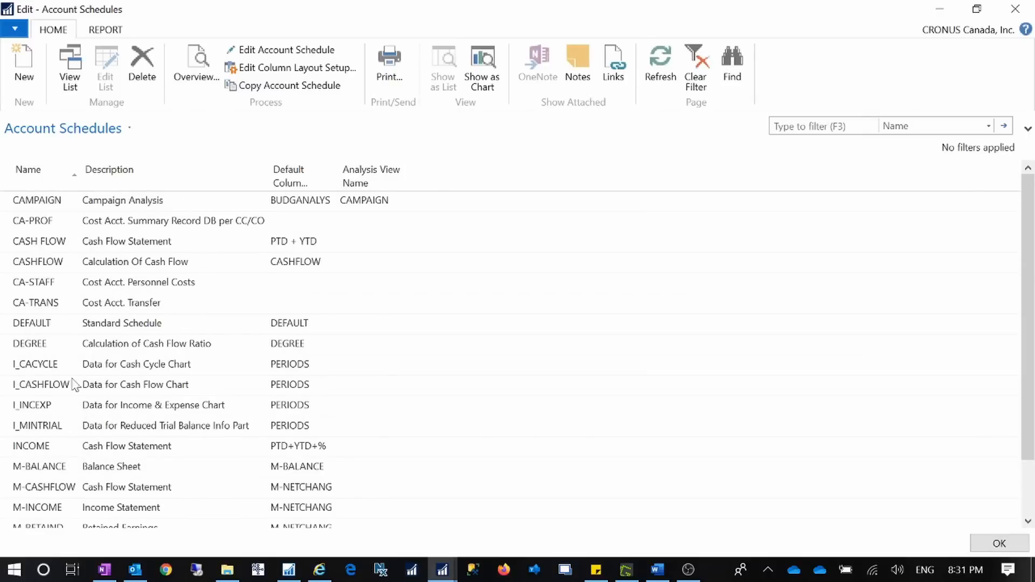
{"action": "scroll", "coordinate": [281, 428], "scroll_direction": "down", "scroll_amount": 3}
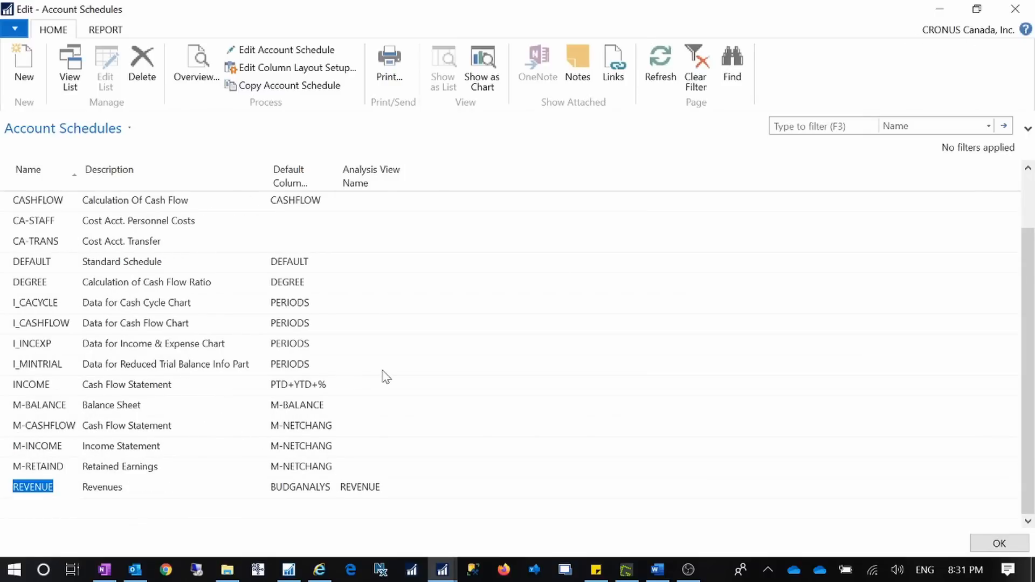
{"action": "left_click", "coordinate": [7, 467]}
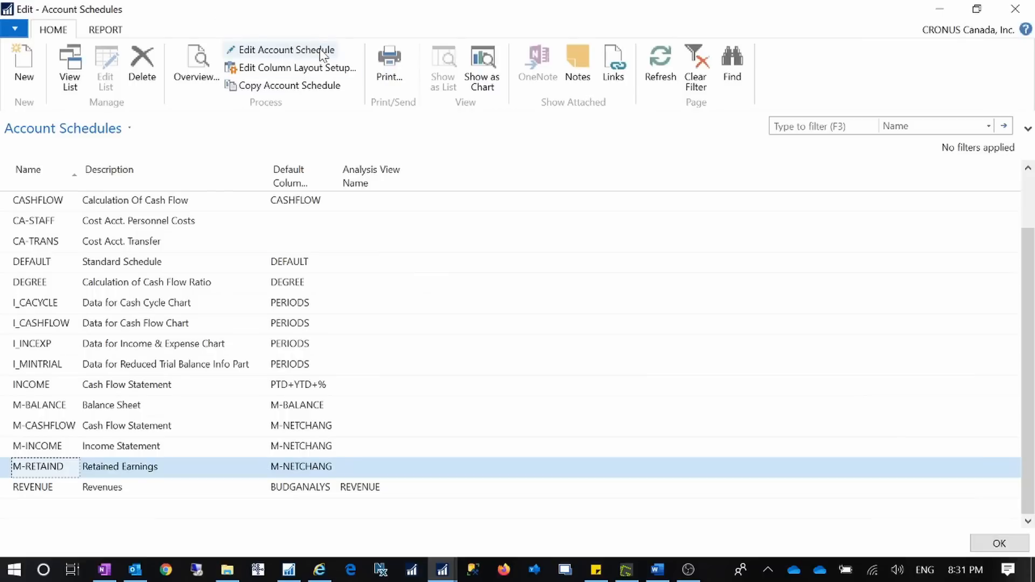
{"action": "left_click", "coordinate": [14, 446]}
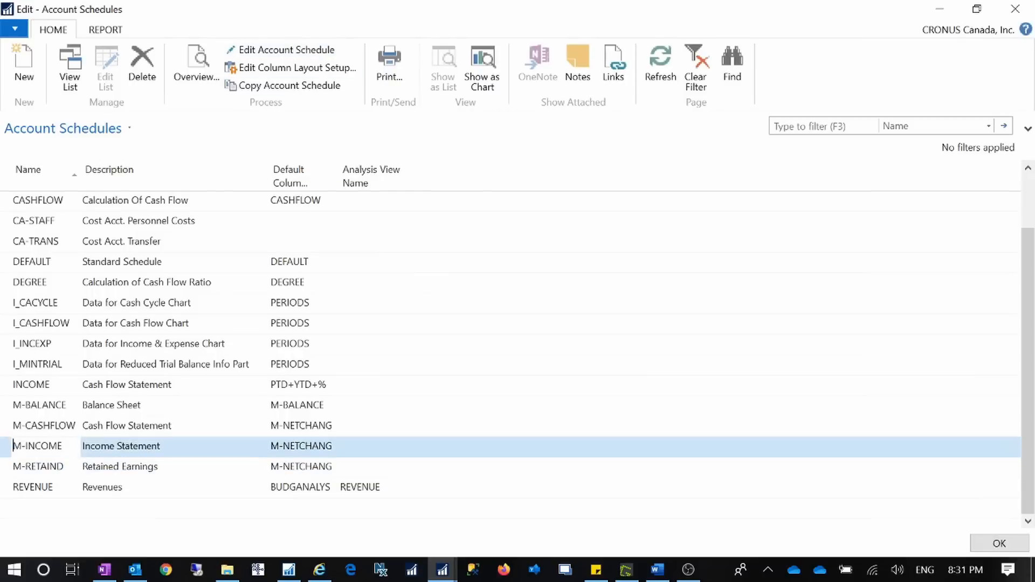
{"action": "left_click", "coordinate": [308, 49]}
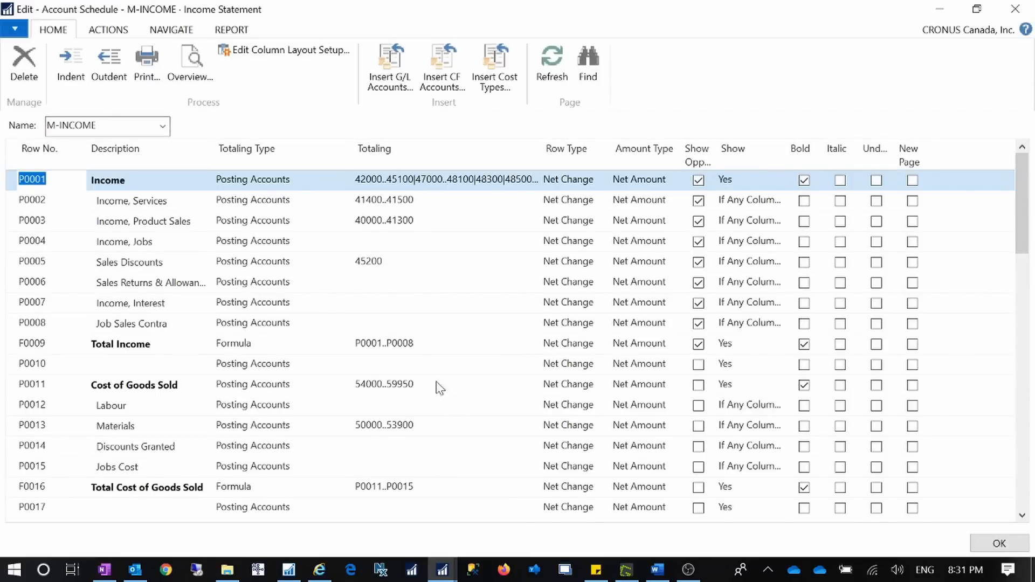
- Look through the income statement rows and widen the Totaling column until the Income row's full account range is readable
{"action": "scroll", "coordinate": [423, 426], "scroll_direction": "down", "scroll_amount": 3}
{"action": "scroll", "coordinate": [421, 420], "scroll_direction": "down", "scroll_amount": 5}
{"action": "scroll", "coordinate": [420, 432], "scroll_direction": "up", "scroll_amount": 10}
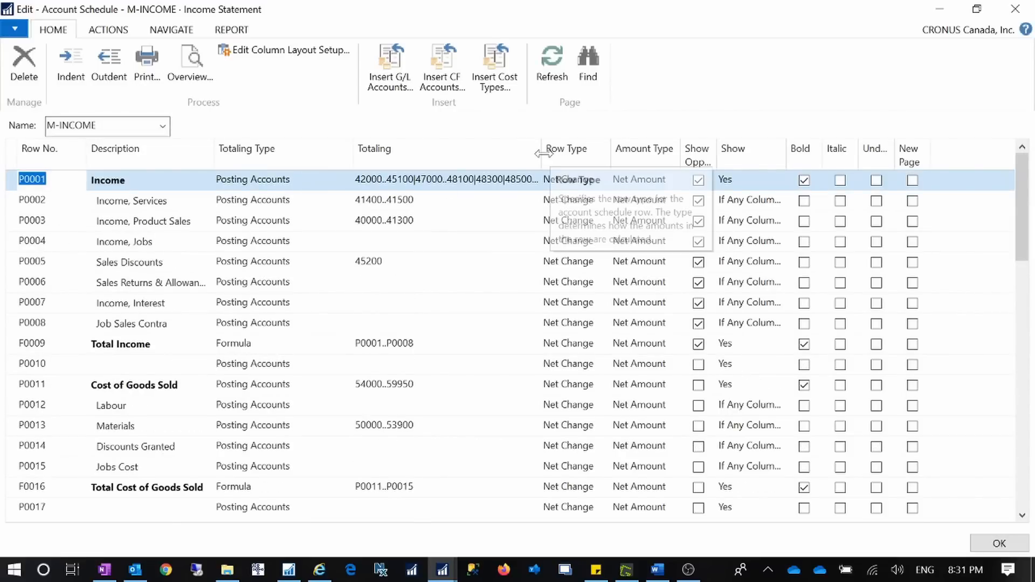
{"action": "left_click_drag", "start_coordinate": [543, 154], "coordinate": [642, 154]}
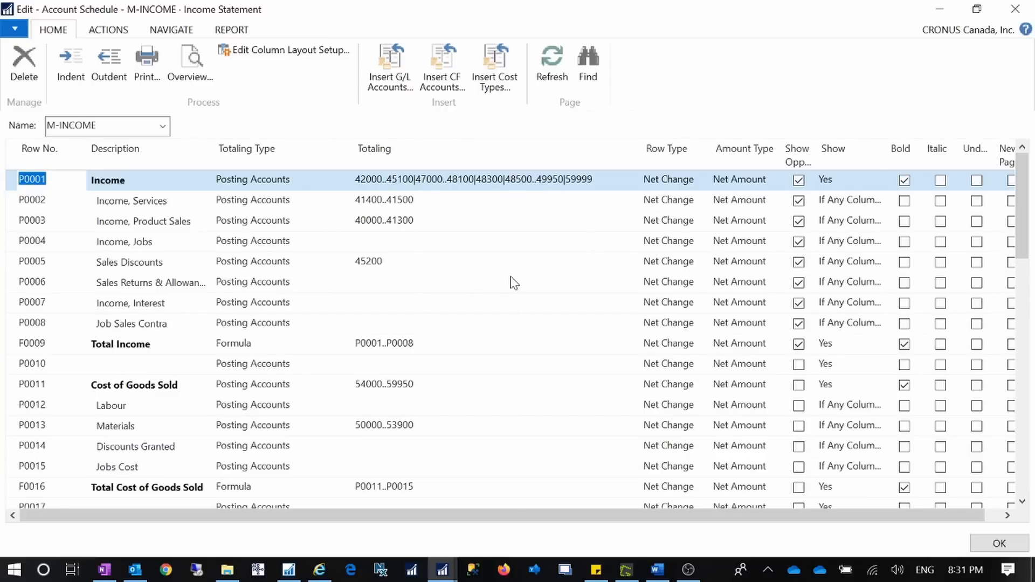
- Examine the subcategory rows under Income and Cost of Goods Sold in the income statement schedule
{"action": "left_click", "coordinate": [173, 201]}
{"action": "left_click", "coordinate": [176, 227]}
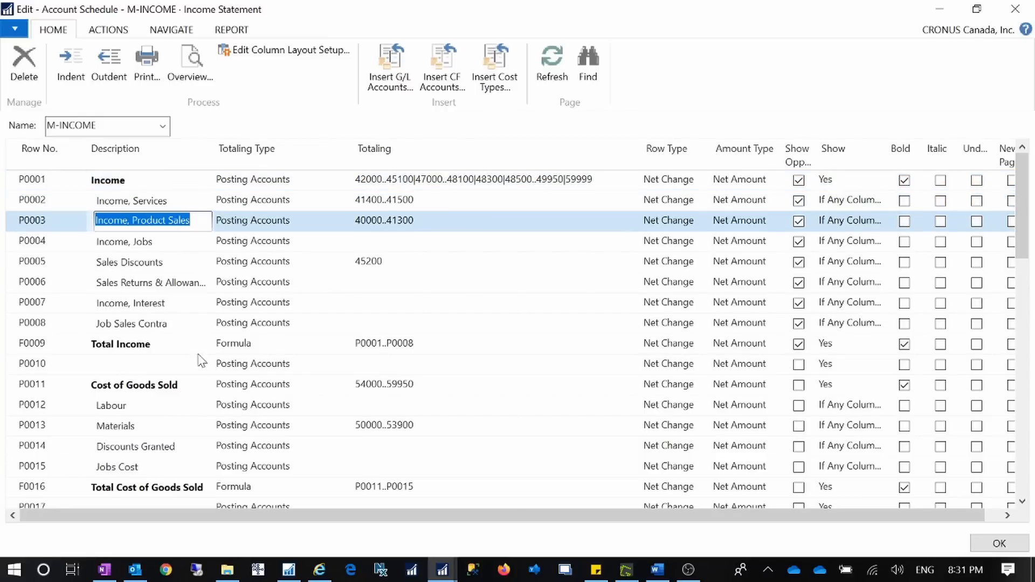
{"action": "left_click", "coordinate": [190, 453]}
{"action": "left_click", "coordinate": [176, 424]}
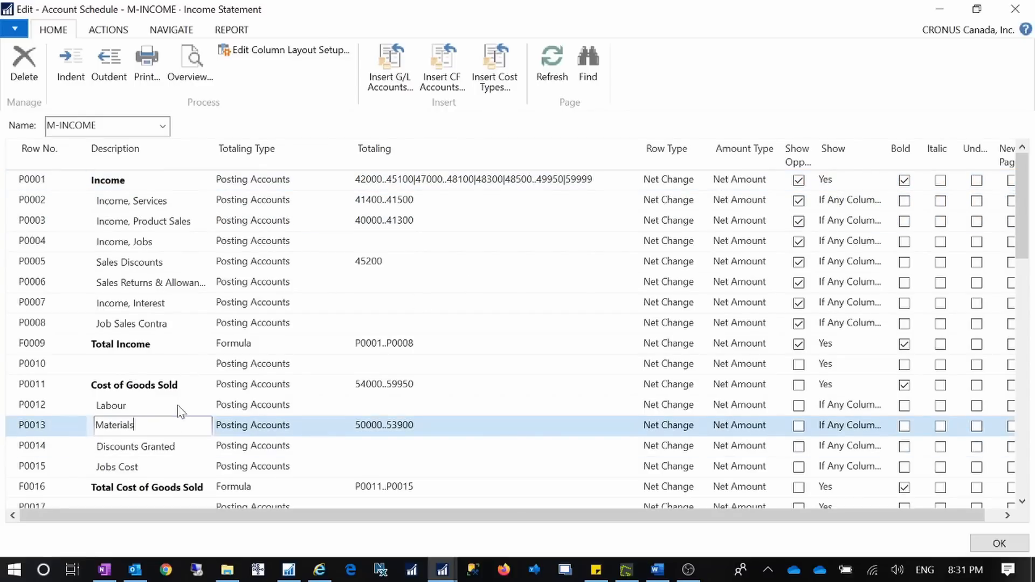
{"action": "left_click", "coordinate": [181, 409]}
{"action": "left_click", "coordinate": [174, 325]}
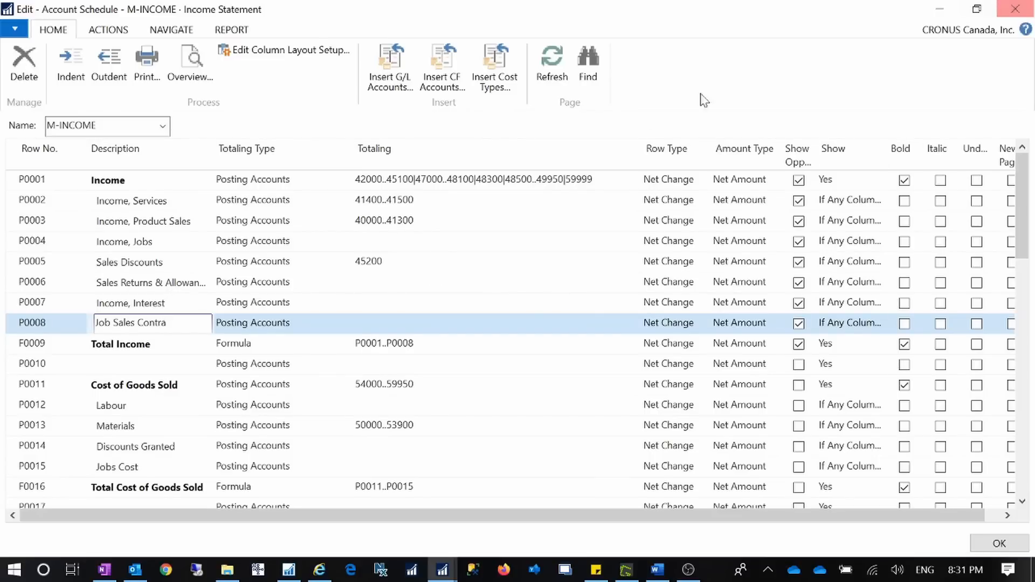
{"action": "mouse_move", "coordinate": [729, 154]}
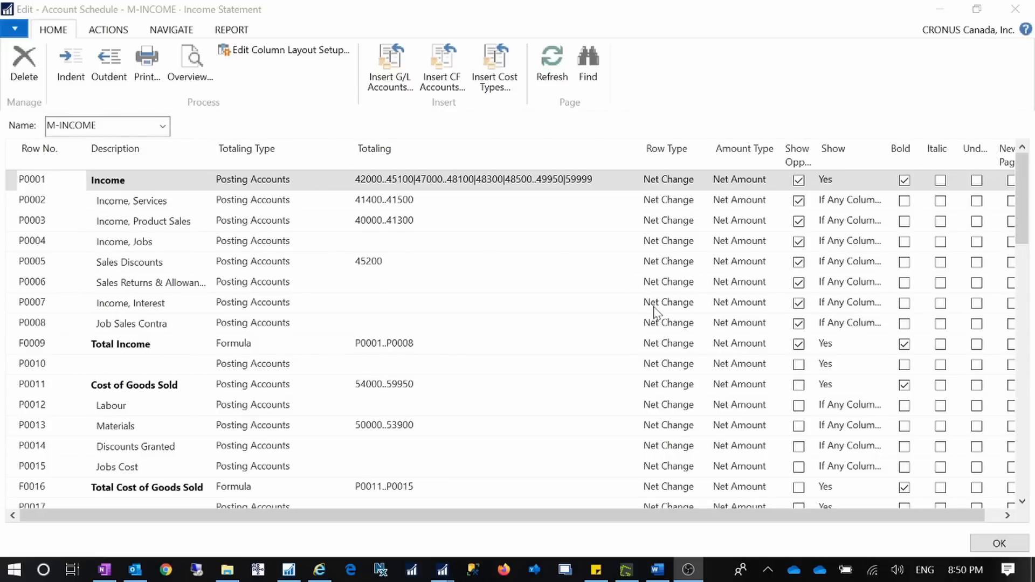
- Close the account schedule windows and open the G/L account categories list for editing with the Fixed Assets subcategories in view
{"action": "left_click", "coordinate": [1011, 9]}
{"action": "left_click", "coordinate": [1006, 12]}
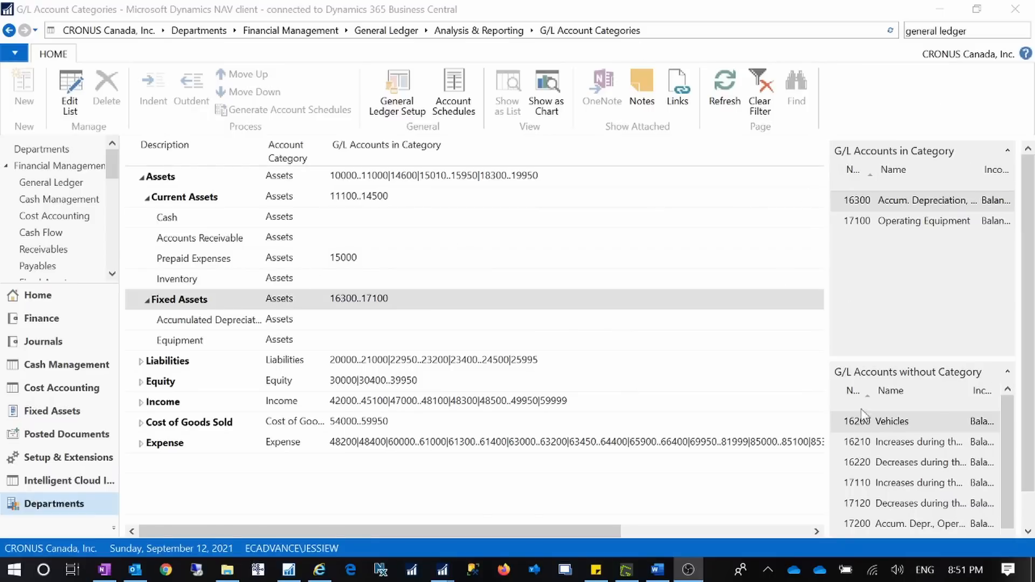
{"action": "left_click", "coordinate": [418, 303]}
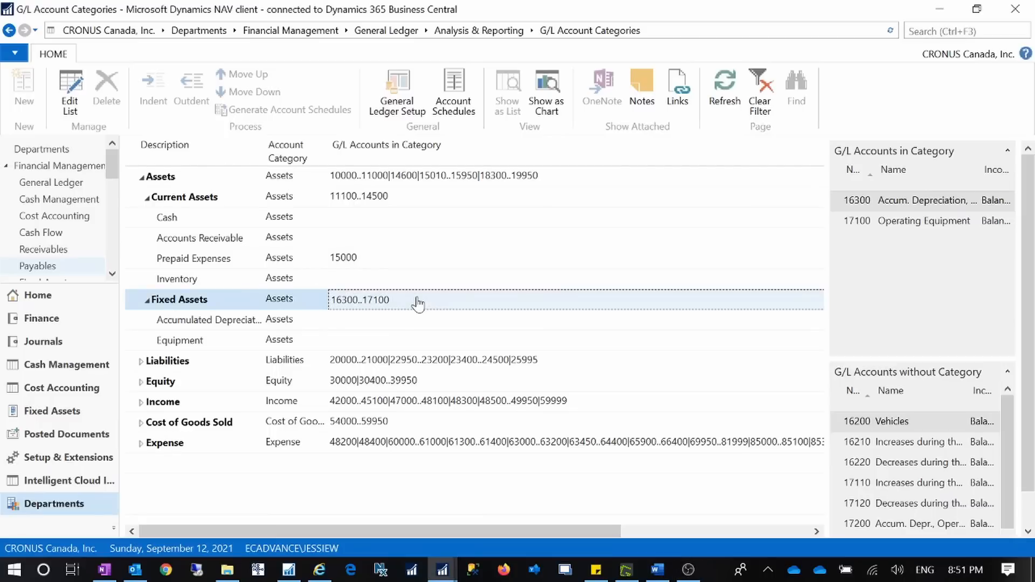
{"action": "left_click", "coordinate": [72, 98]}
{"action": "left_click", "coordinate": [815, 20]}
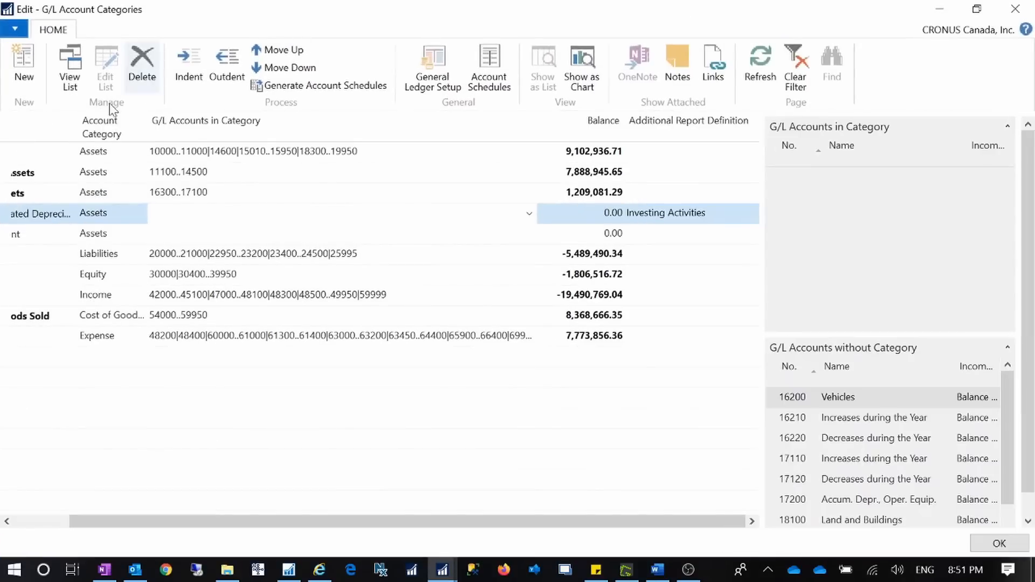
{"action": "left_click_drag", "start_coordinate": [292, 522], "coordinate": [41, 490]}
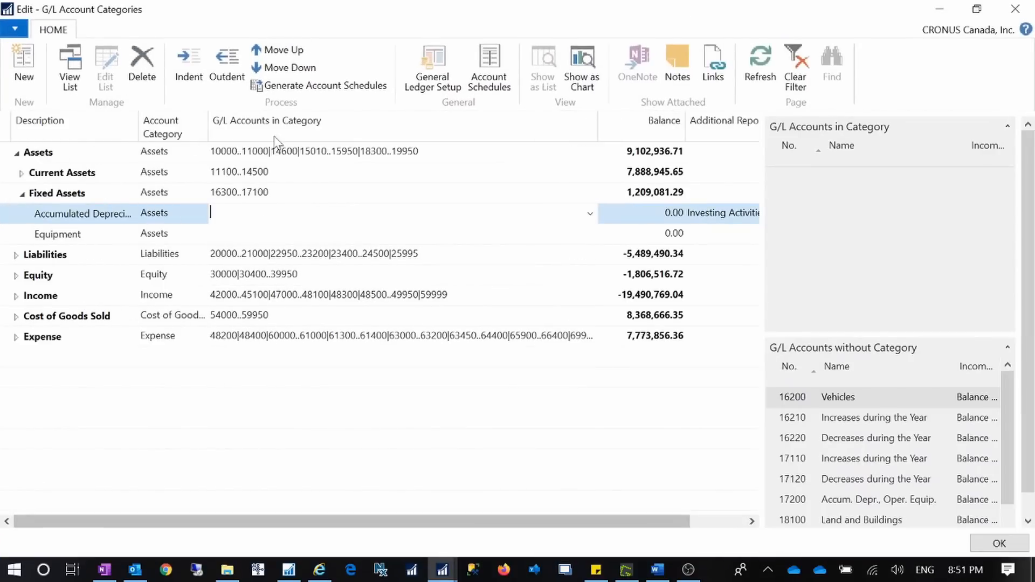
- Clear the G/L account range assigned to Fixed Assets and open Accumulated Depreciation's G/L accounts for entry
{"action": "left_click", "coordinate": [301, 195]}
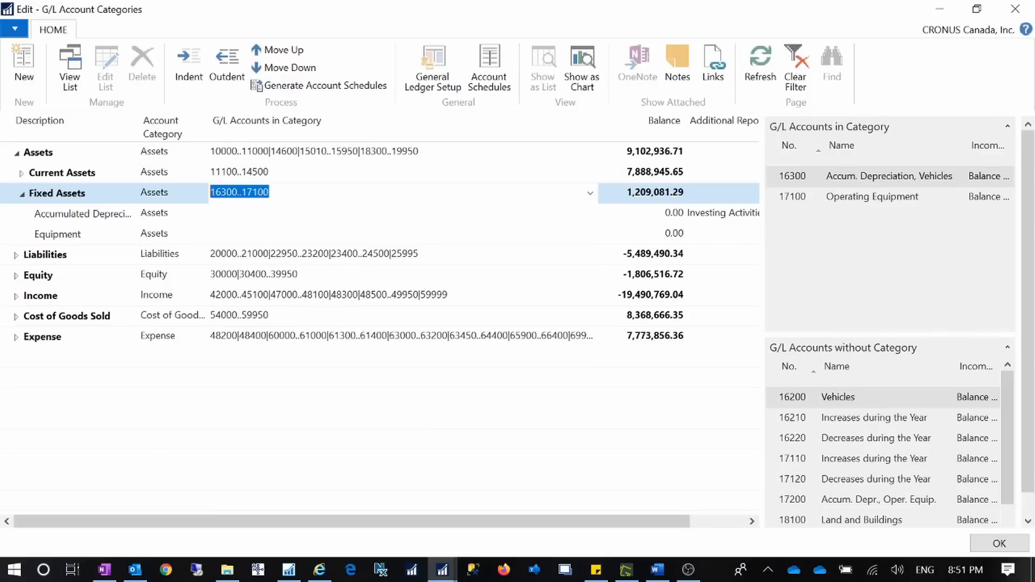
{"action": "key", "text": "Delete"}
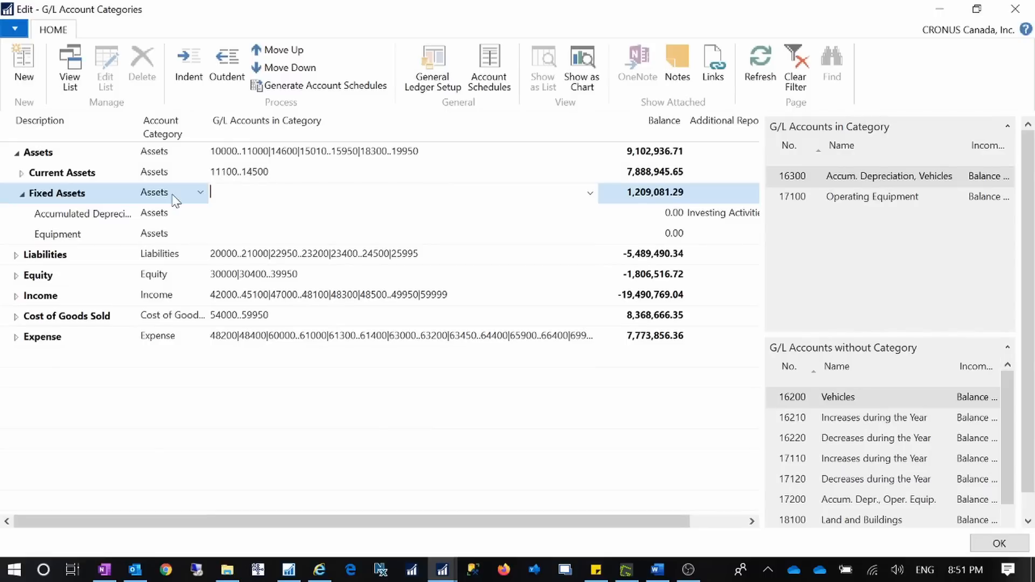
{"action": "left_click", "coordinate": [103, 216]}
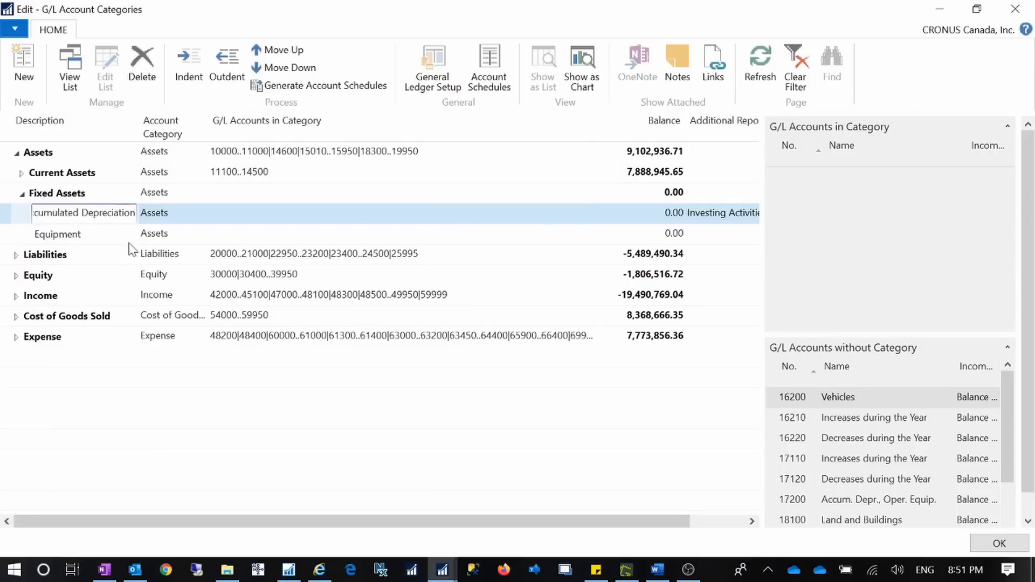
{"action": "left_click", "coordinate": [200, 221]}
{"action": "left_click", "coordinate": [259, 214]}
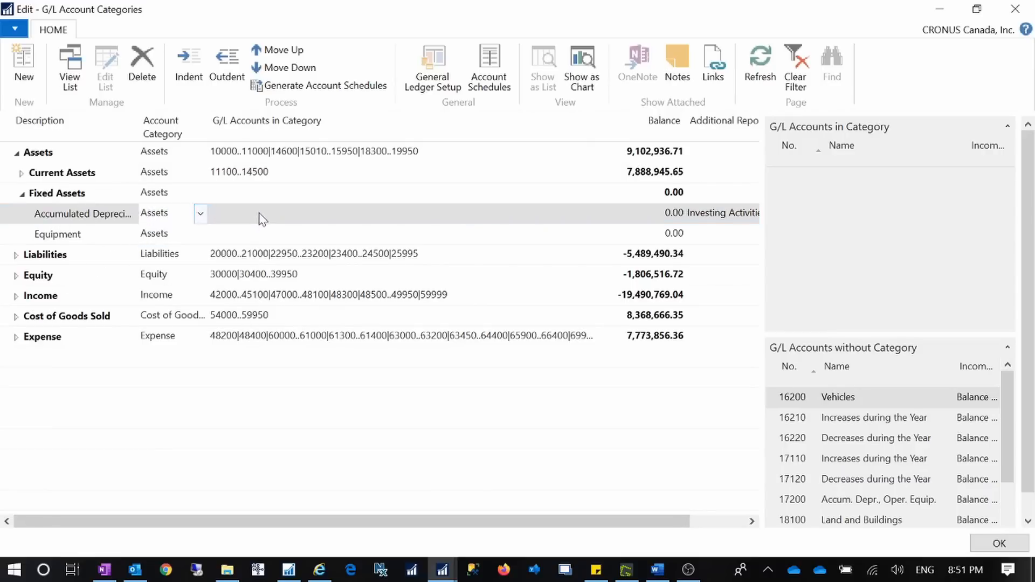
{"action": "left_click", "coordinate": [300, 220]}
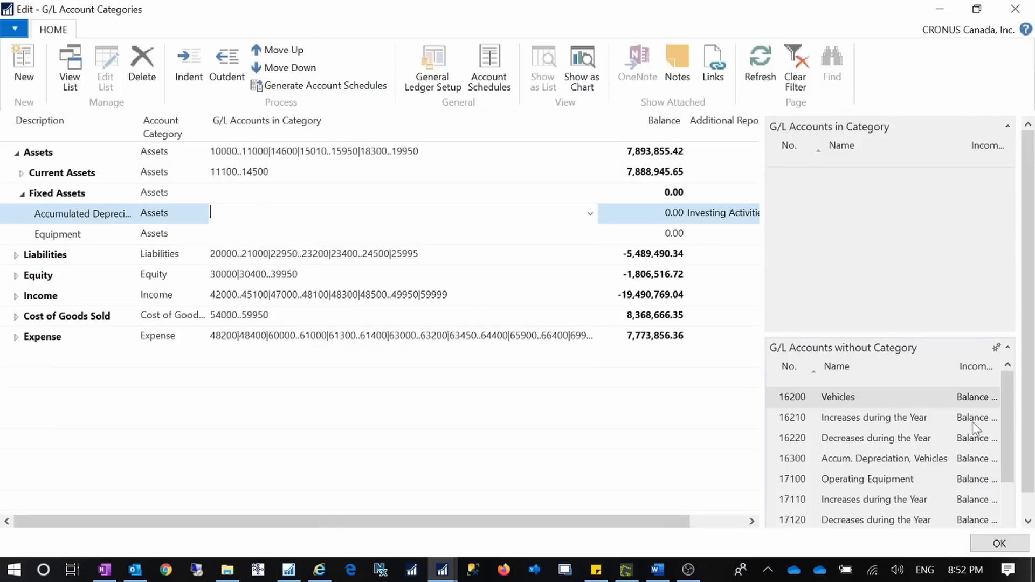
- Look through the list of G/L accounts without a category, from Vehicles to the Land and Buildings accounts
{"action": "mouse_move", "coordinate": [1008, 394]}
{"action": "left_mouse_down"}
{"action": "mouse_move", "coordinate": [1009, 471]}
{"action": "mouse_move", "coordinate": [1006, 390]}
{"action": "left_mouse_up"}
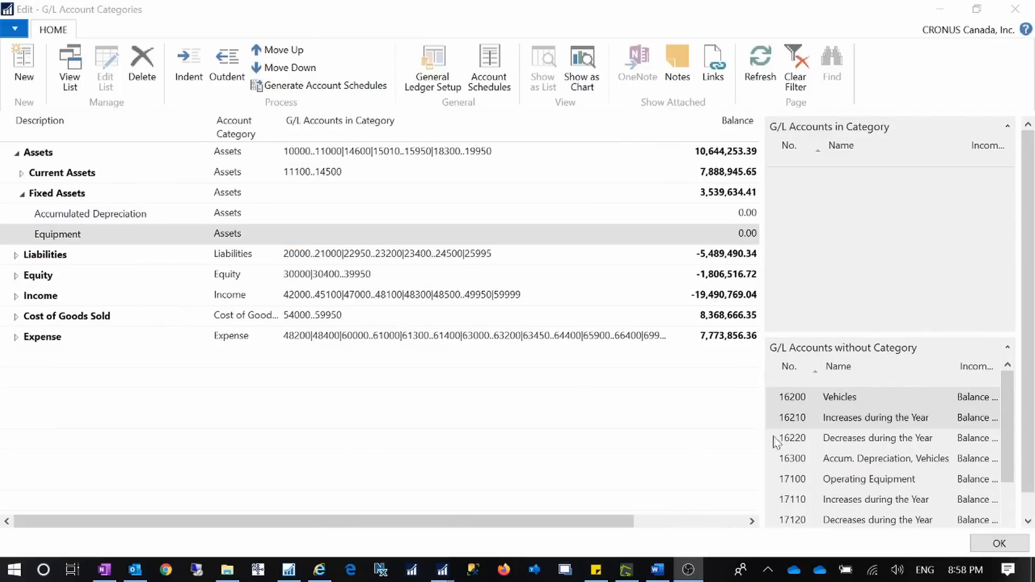
{"action": "mouse_move", "coordinate": [1005, 400]}
{"action": "left_mouse_down"}
{"action": "mouse_move", "coordinate": [1006, 480]}
{"action": "mouse_move", "coordinate": [994, 389]}
{"action": "left_mouse_up"}
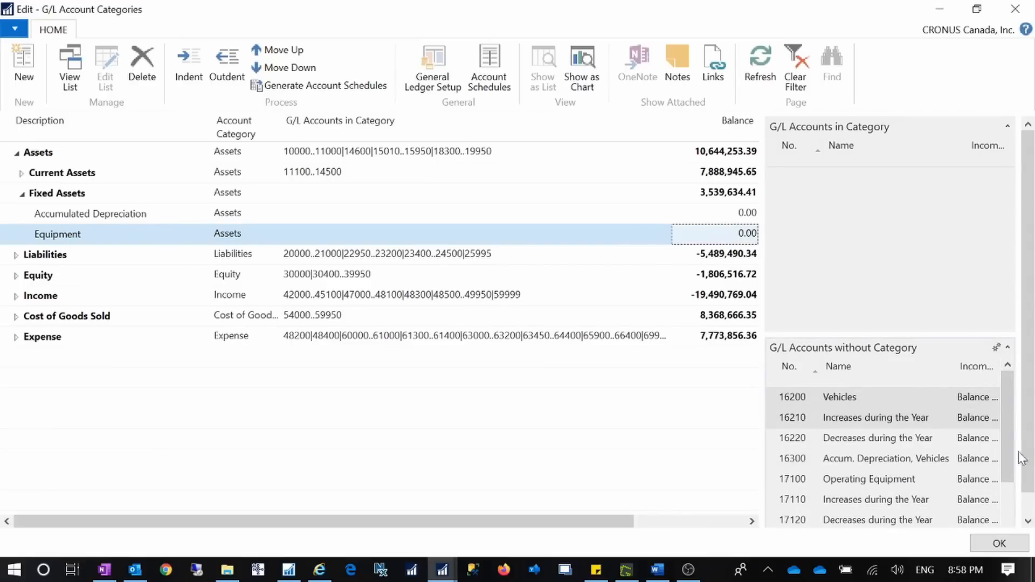
{"action": "mouse_move", "coordinate": [1007, 428]}
{"action": "left_mouse_down"}
{"action": "mouse_move", "coordinate": [1005, 481]}
{"action": "mouse_move", "coordinate": [998, 409]}
{"action": "left_mouse_up"}
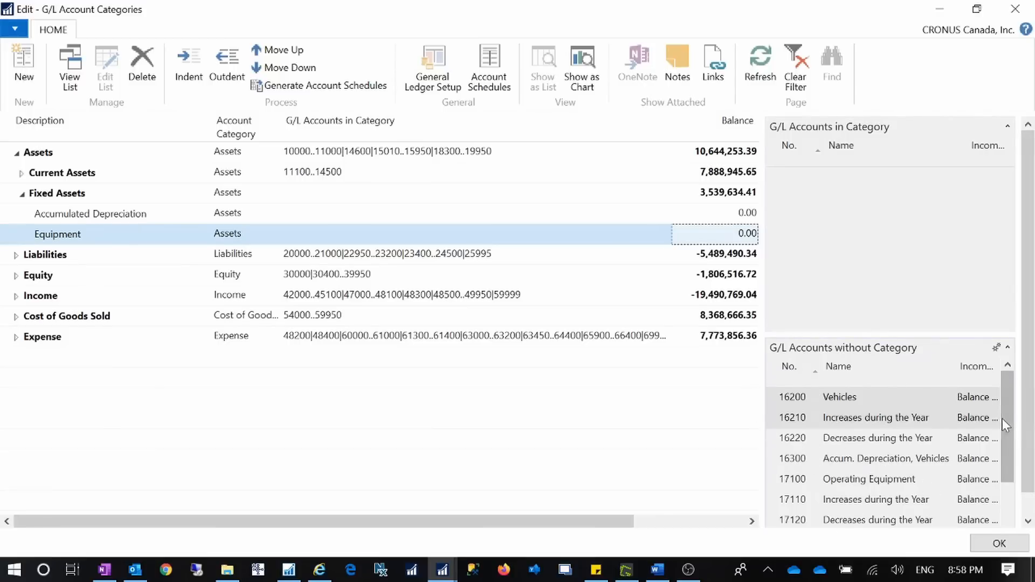
{"action": "left_click_drag", "start_coordinate": [1003, 418], "coordinate": [1015, 483]}
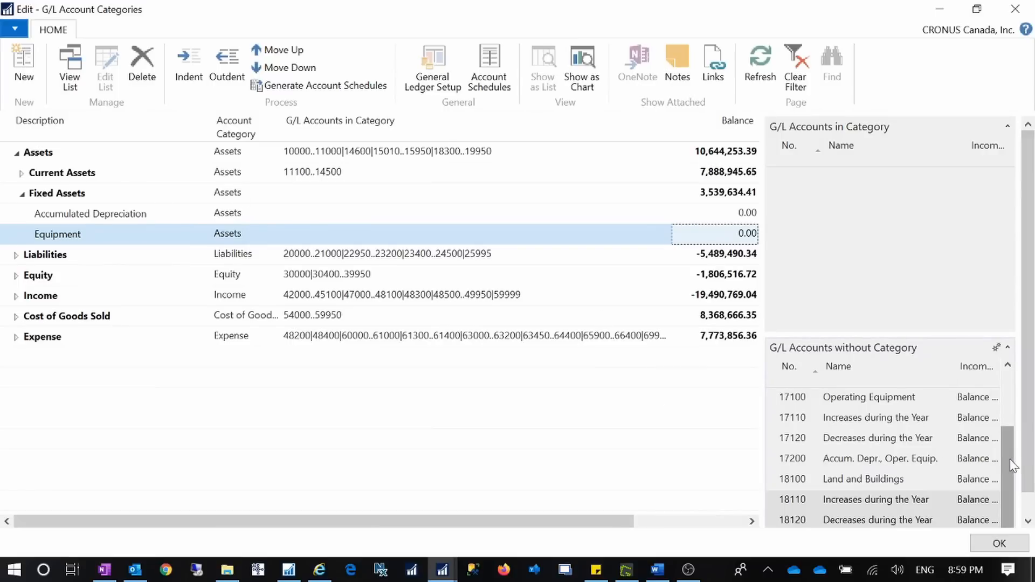
{"action": "mouse_move", "coordinate": [1008, 463]}
{"action": "left_mouse_down"}
{"action": "mouse_move", "coordinate": [1006, 414]}
{"action": "mouse_move", "coordinate": [1006, 457]}
{"action": "left_mouse_up"}
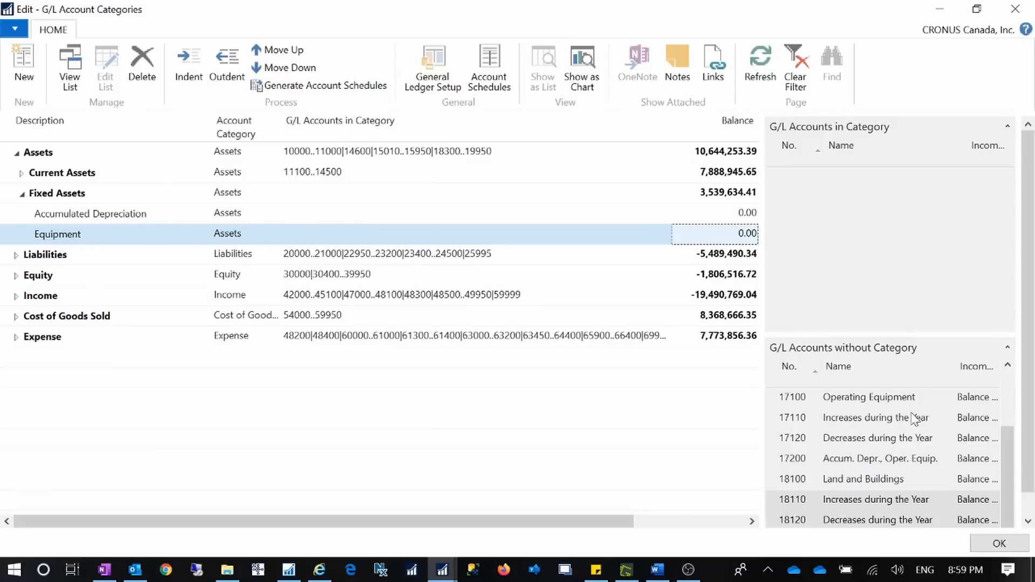
{"action": "scroll", "coordinate": [1010, 446], "scroll_direction": "up", "scroll_amount": 1}
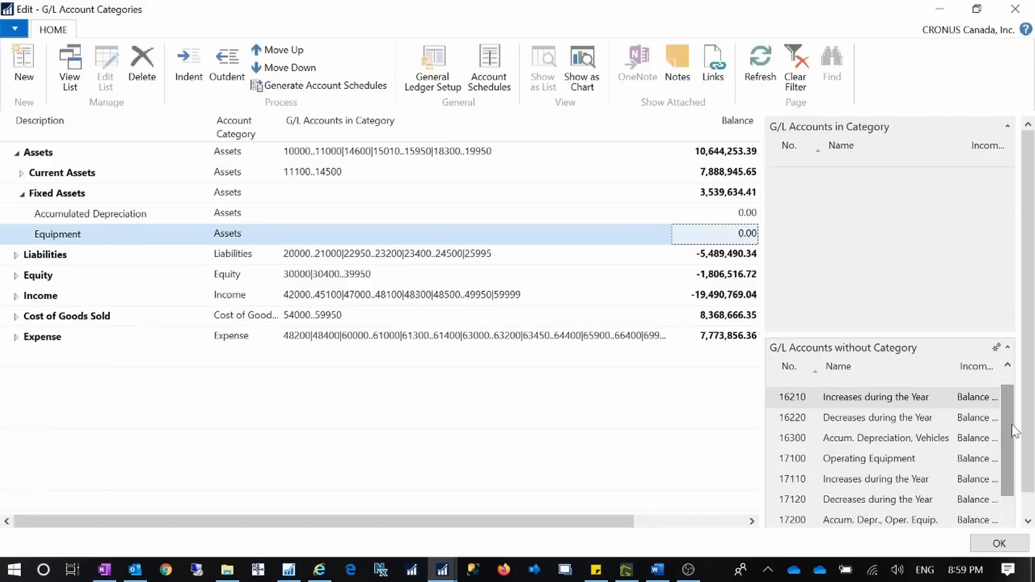
{"action": "left_click_drag", "start_coordinate": [1013, 431], "coordinate": [1012, 435]}
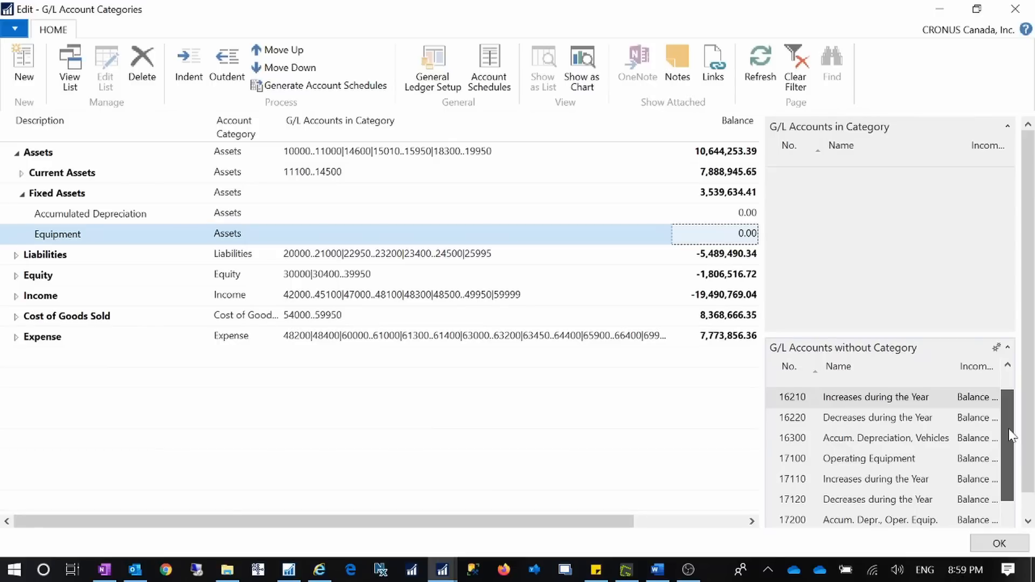
- Examine the uncategorized G/L accounts to identify the accumulated depreciation accounts for vehicles, operating equipment and buildings
{"action": "mouse_move", "coordinate": [1012, 440]}
{"action": "left_mouse_down"}
{"action": "mouse_move", "coordinate": [1005, 477]}
{"action": "mouse_move", "coordinate": [1001, 423]}
{"action": "left_mouse_up"}
{"action": "scroll", "coordinate": [878, 490], "scroll_direction": "down", "scroll_amount": 2}
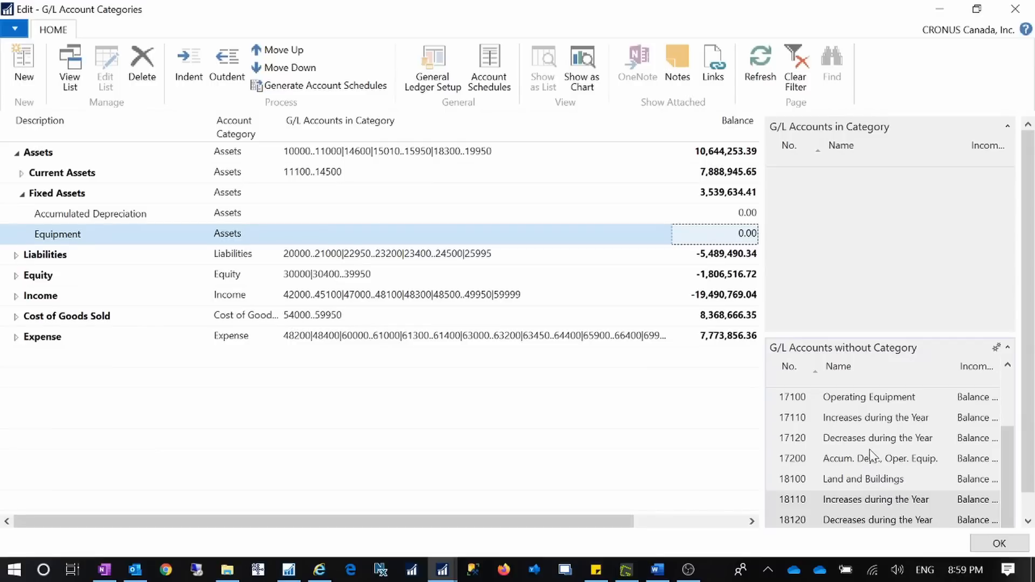
{"action": "scroll", "coordinate": [937, 458], "scroll_direction": "up", "scroll_amount": 2}
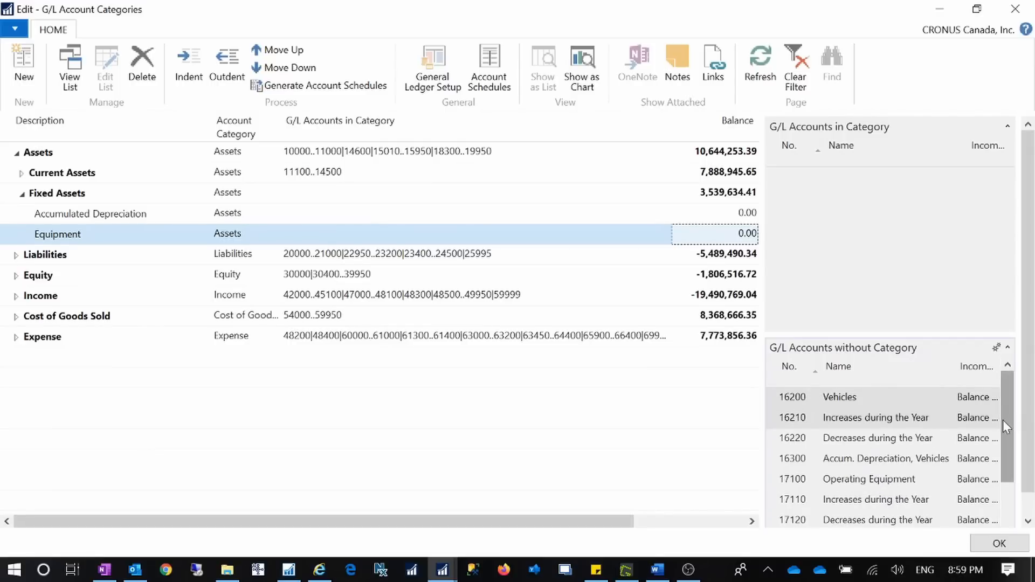
{"action": "left_click_drag", "start_coordinate": [1002, 422], "coordinate": [1003, 445]}
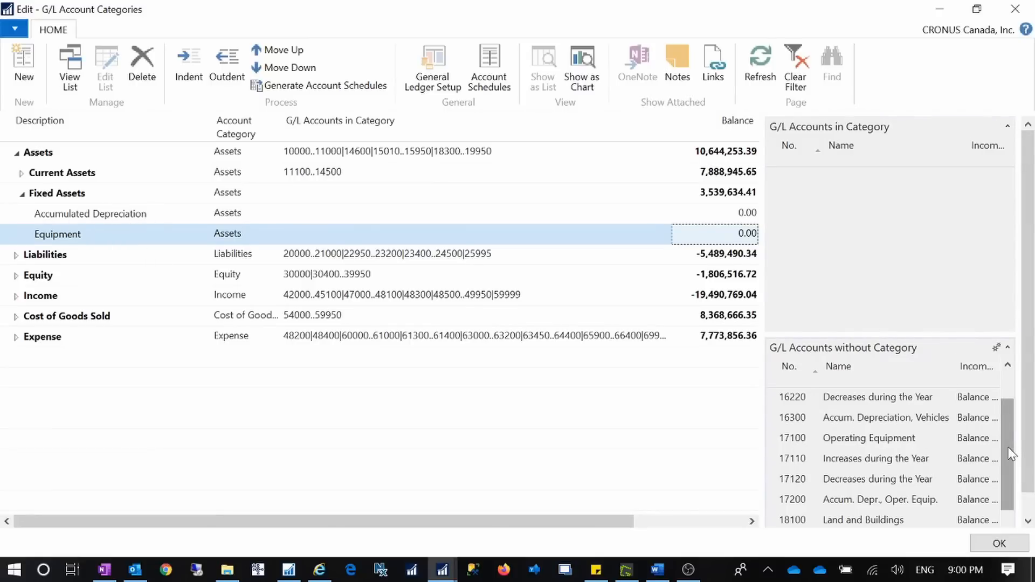
{"action": "left_click_drag", "start_coordinate": [1007, 450], "coordinate": [1012, 422]}
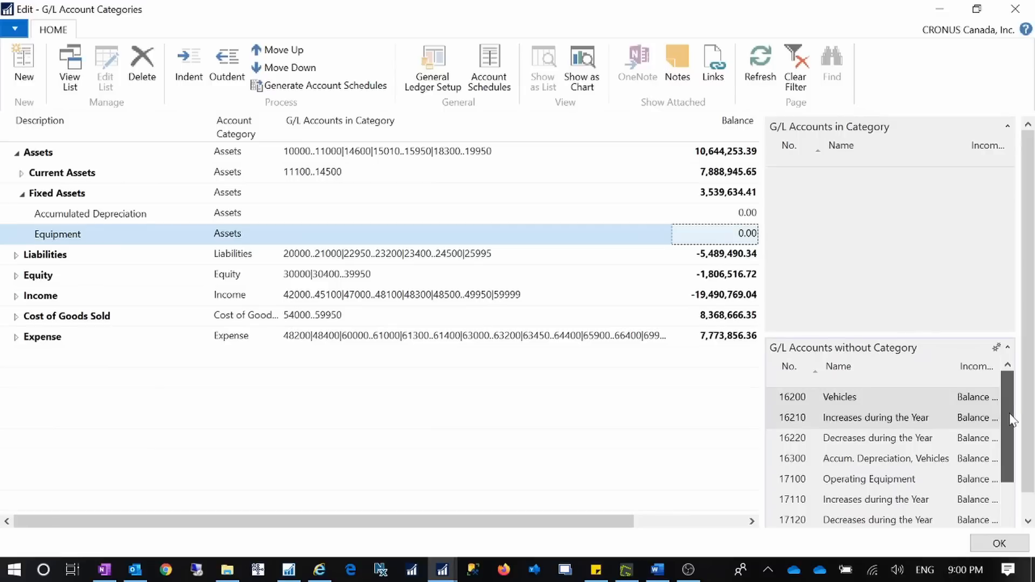
{"action": "left_click", "coordinate": [858, 399]}
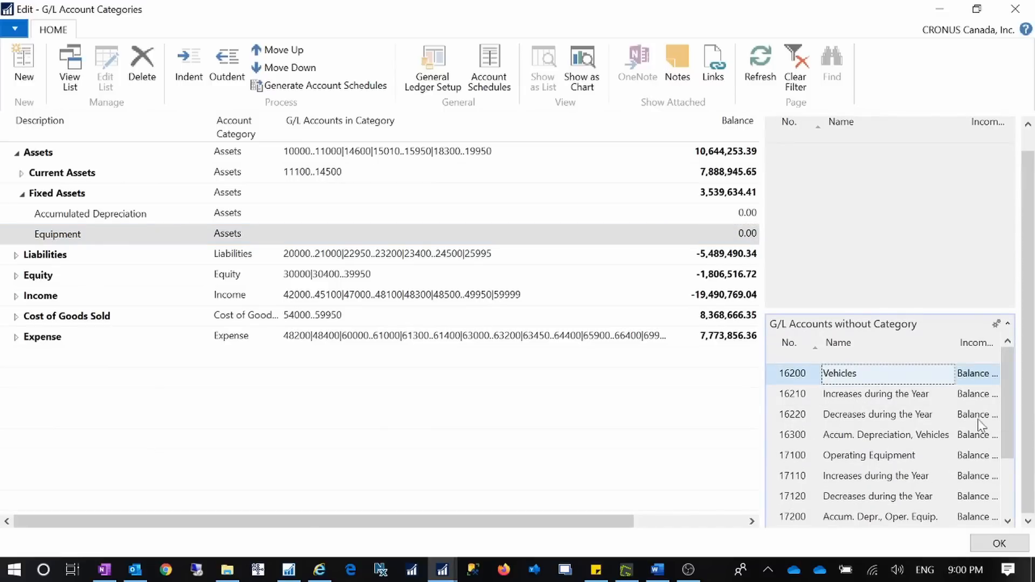
{"action": "left_click_drag", "start_coordinate": [1006, 405], "coordinate": [1015, 438]}
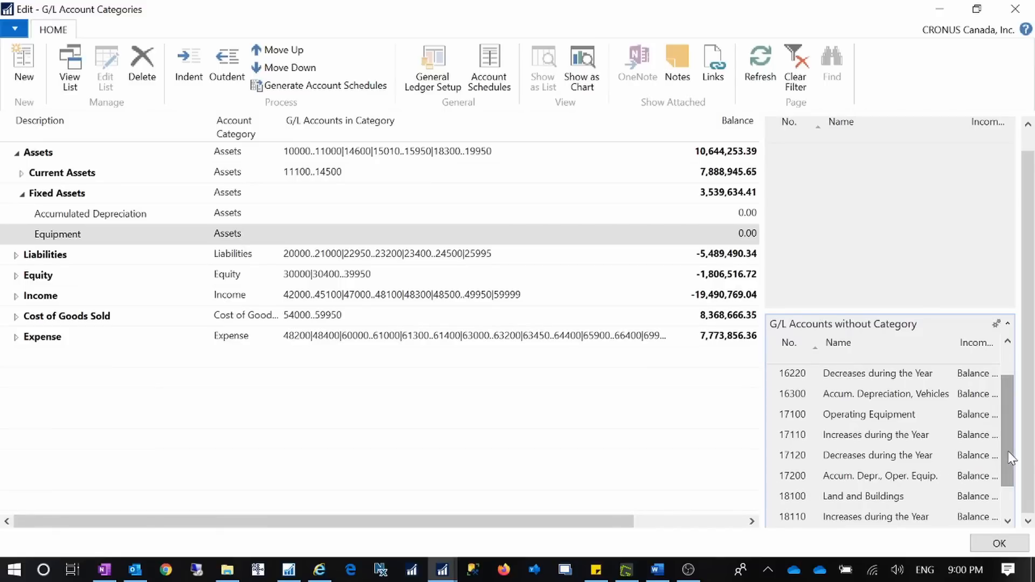
{"action": "left_click_drag", "start_coordinate": [1010, 457], "coordinate": [1010, 499]}
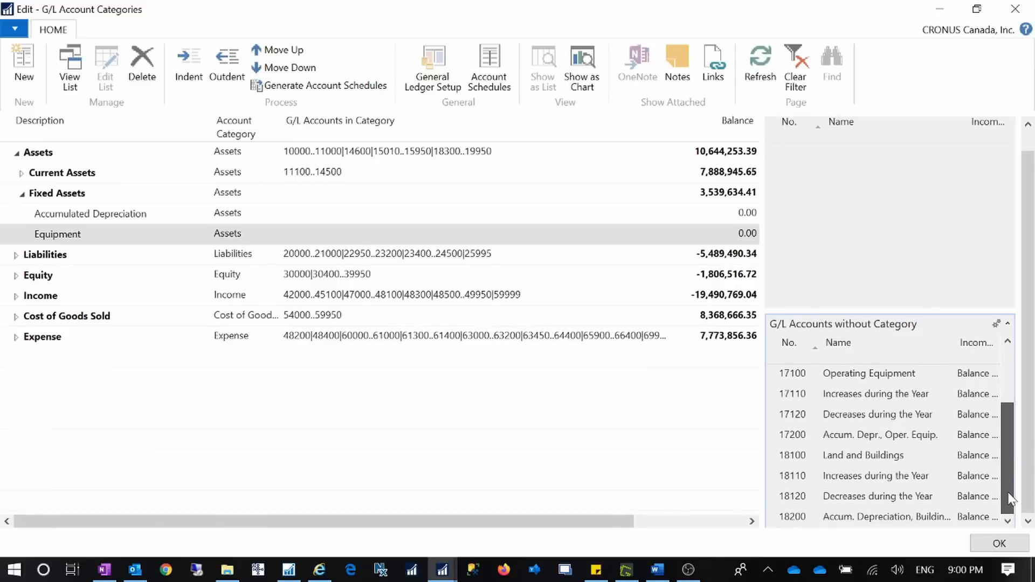
{"action": "left_click_drag", "start_coordinate": [1008, 490], "coordinate": [1003, 412]}
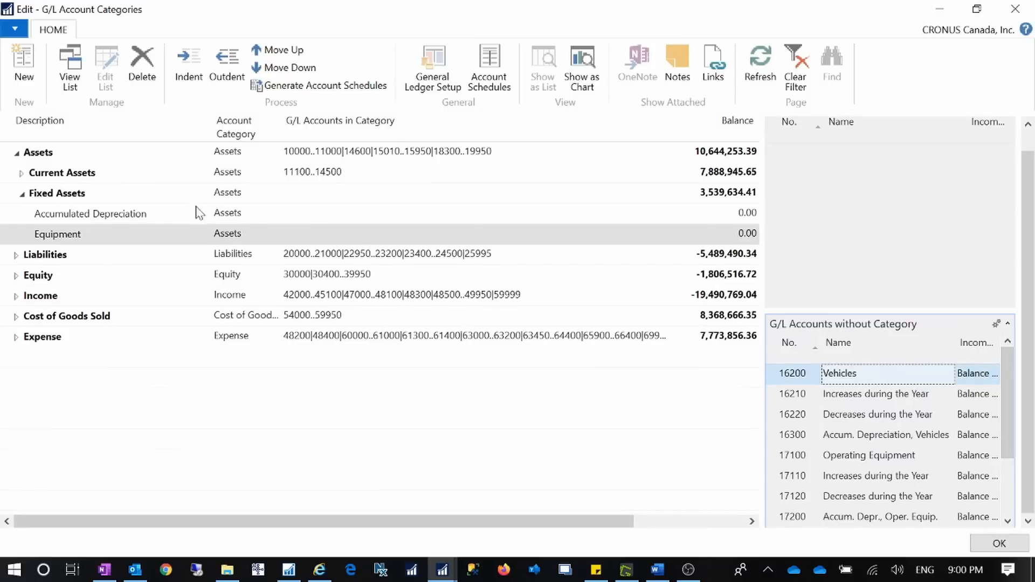
{"action": "left_click_drag", "start_coordinate": [1007, 398], "coordinate": [1012, 465]}
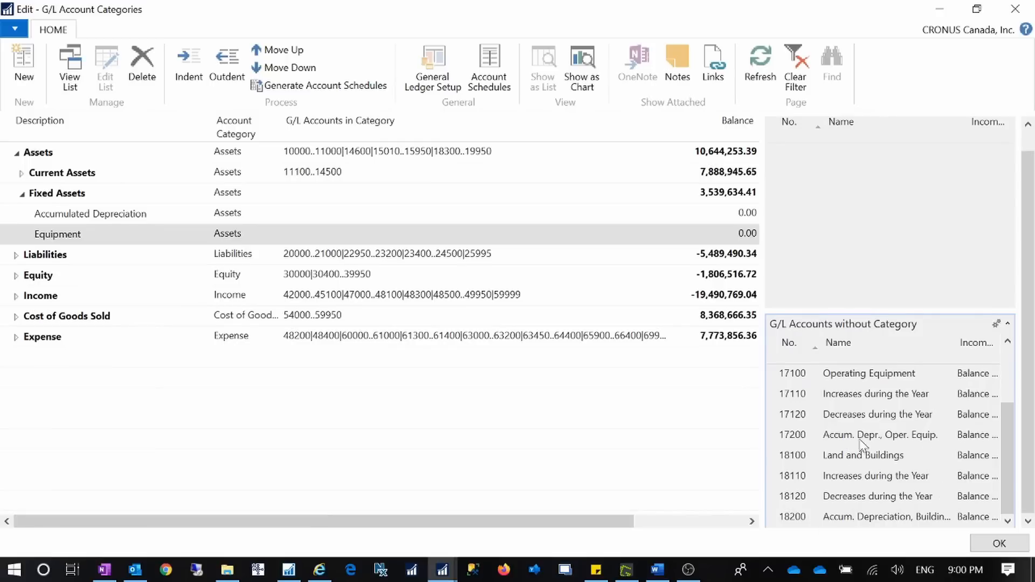
{"action": "left_click_drag", "start_coordinate": [1010, 445], "coordinate": [1012, 379]}
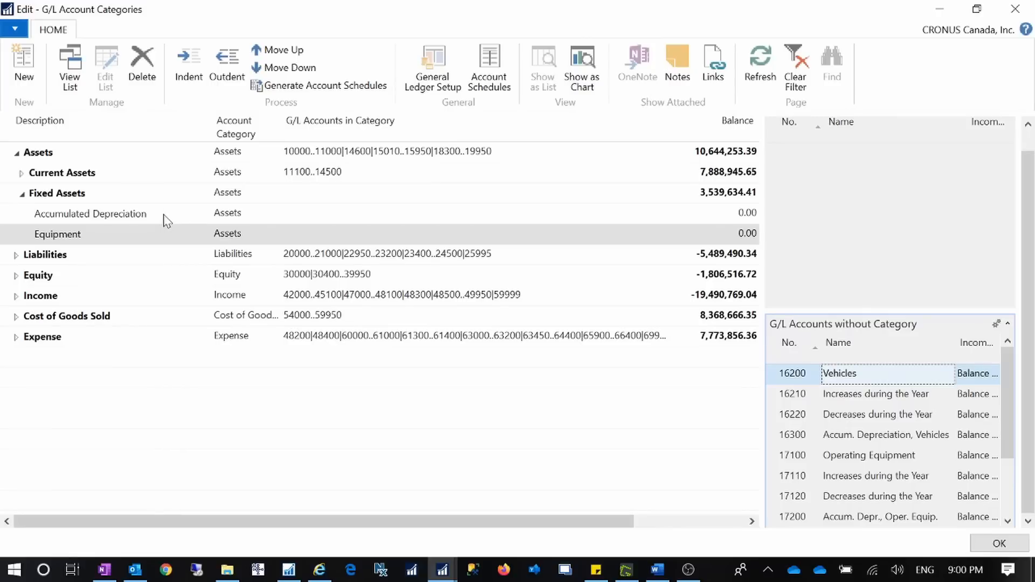
- Assign G/L accounts 16300|17200|18200 to the Accumulated Depreciation subcategory under Fixed Assets
{"action": "left_click", "coordinate": [342, 213]}
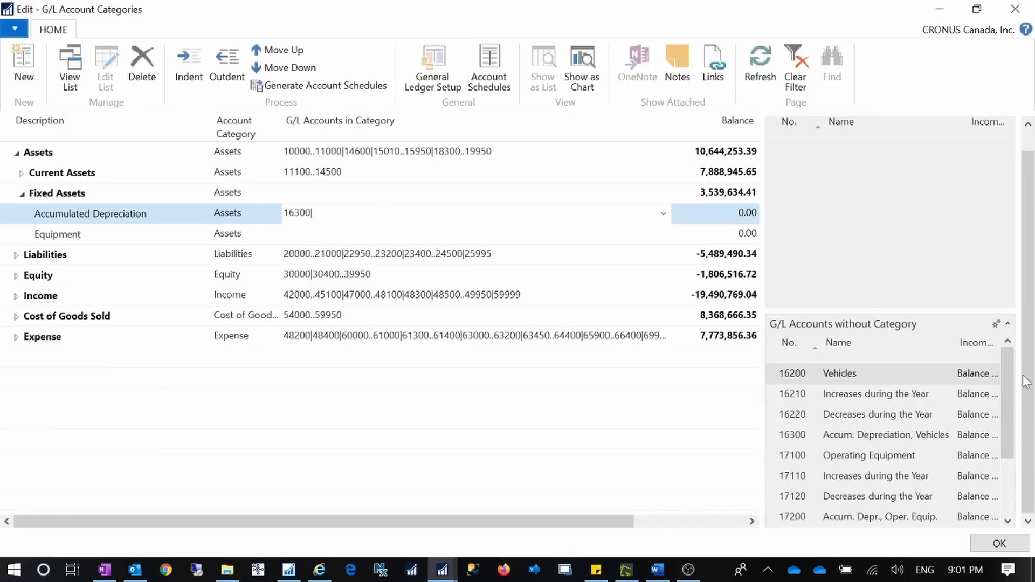
{"action": "left_click_drag", "start_coordinate": [1013, 398], "coordinate": [1001, 457]}
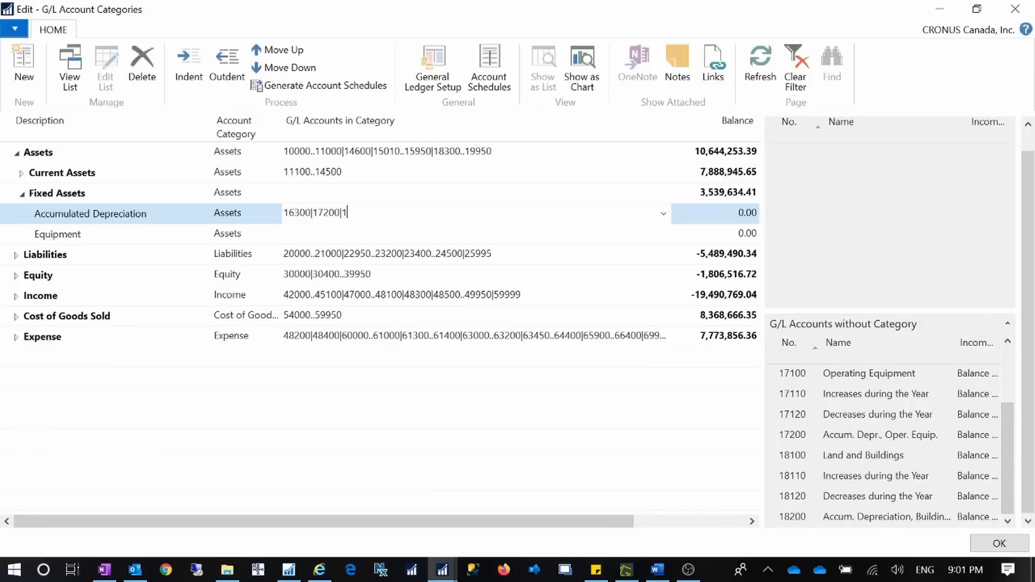
{"action": "type", "text": "00"}
{"action": "key", "text": "Tab"}
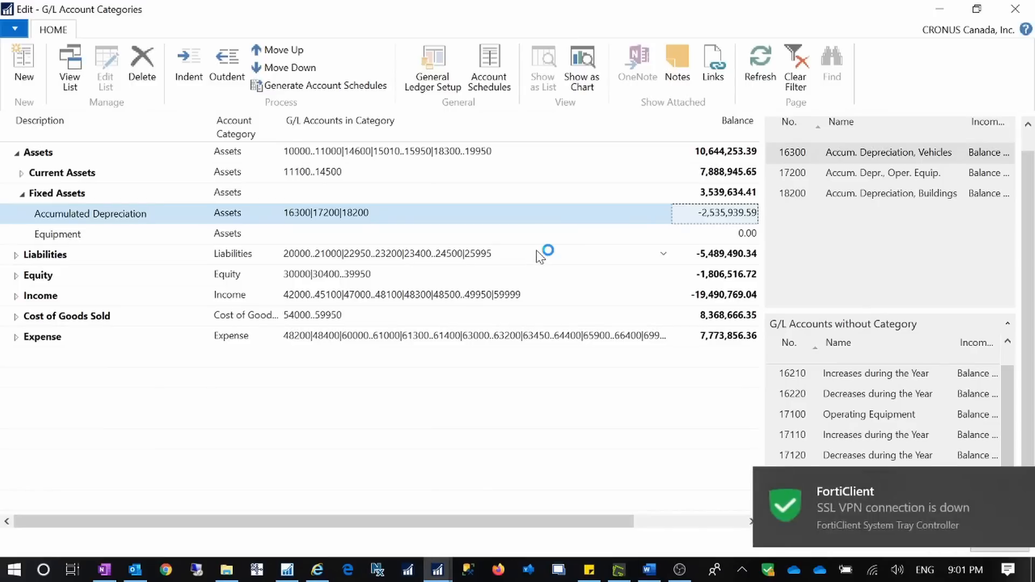
{"action": "left_click", "coordinate": [999, 479]}
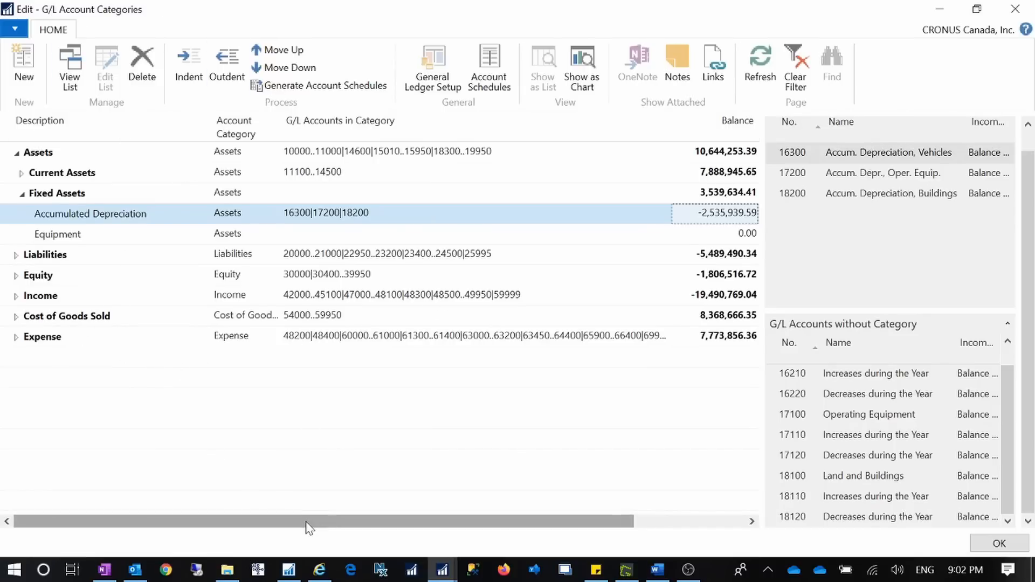
- Expand the Liabilities category and generate the account schedules from the G/L account categories
{"action": "left_click_drag", "start_coordinate": [306, 522], "coordinate": [175, 504]}
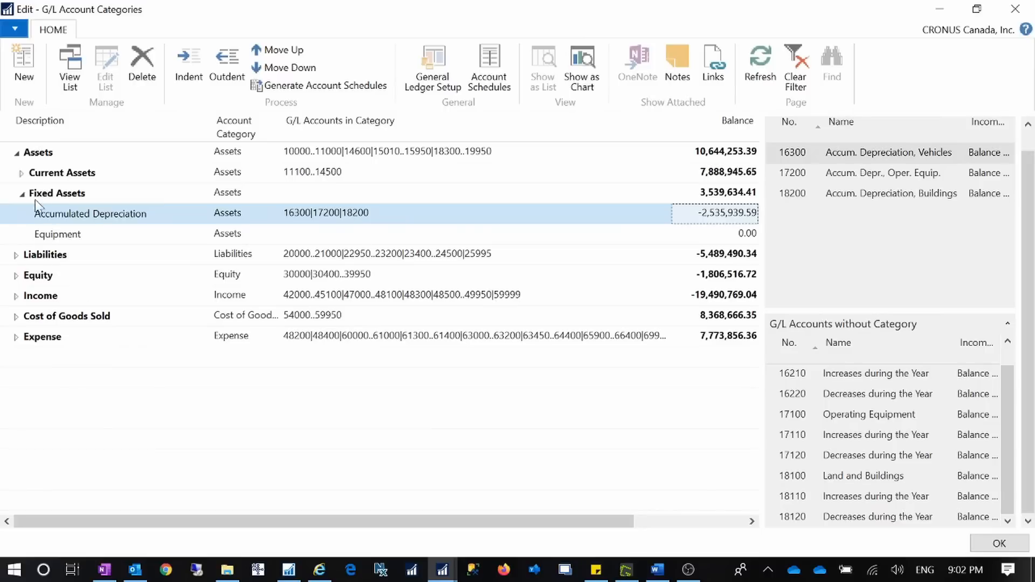
{"action": "left_click", "coordinate": [17, 256]}
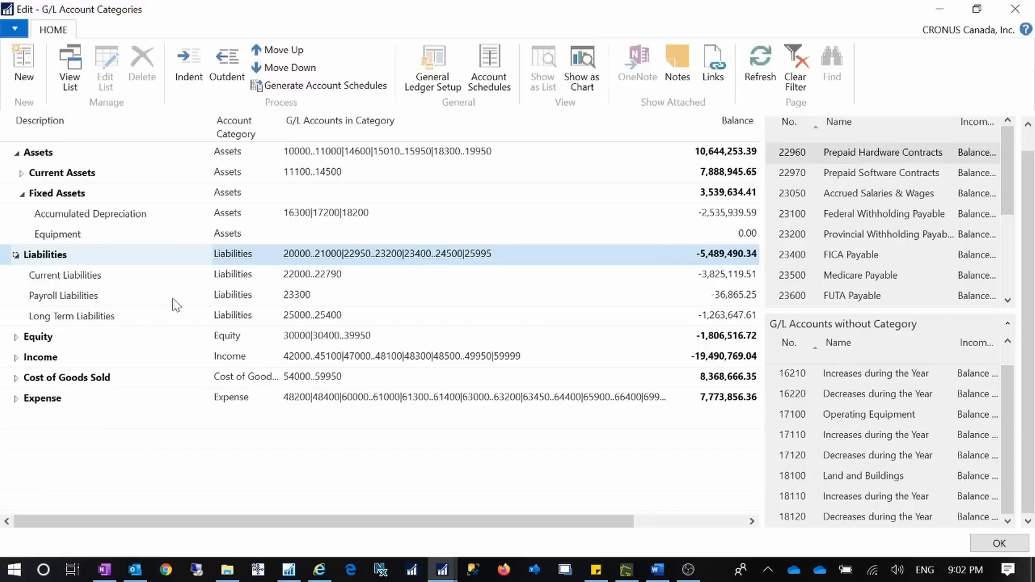
{"action": "left_click", "coordinate": [339, 88]}
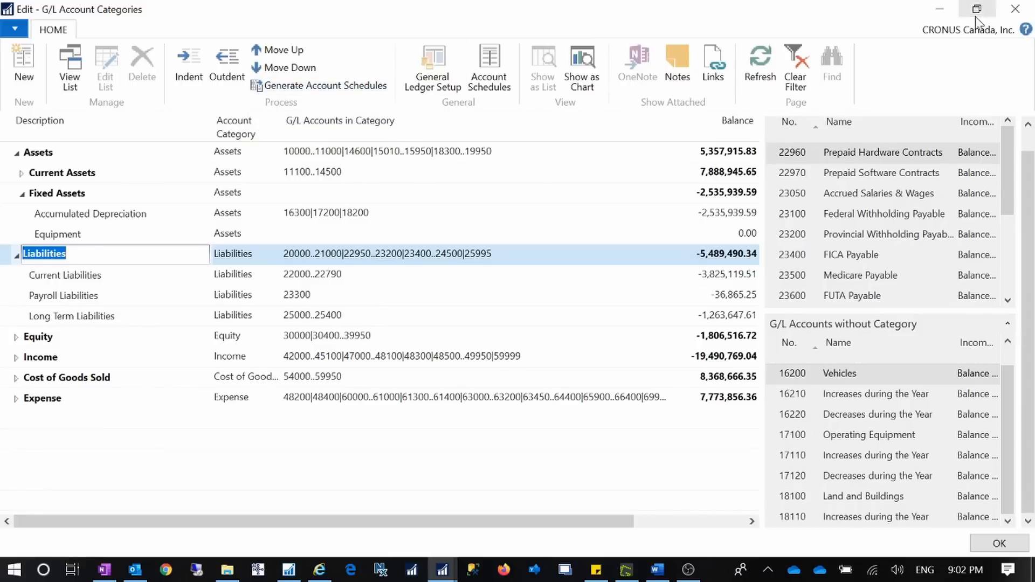
- Minimize the category editor, search for General Ledger Setup, open it and collapse its General section
{"action": "left_click", "coordinate": [940, 9]}
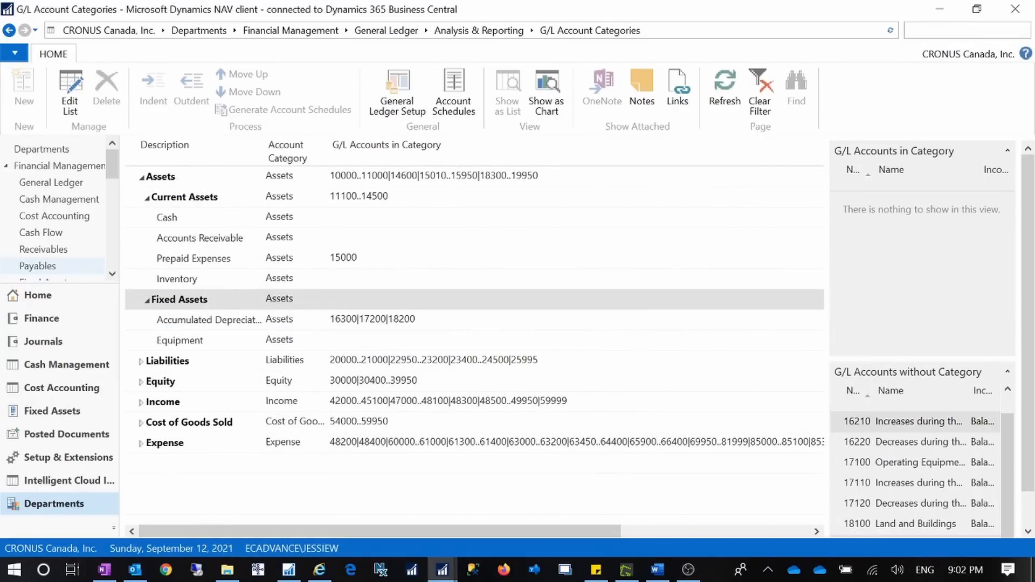
{"action": "type", "text": "general ledger setup"}
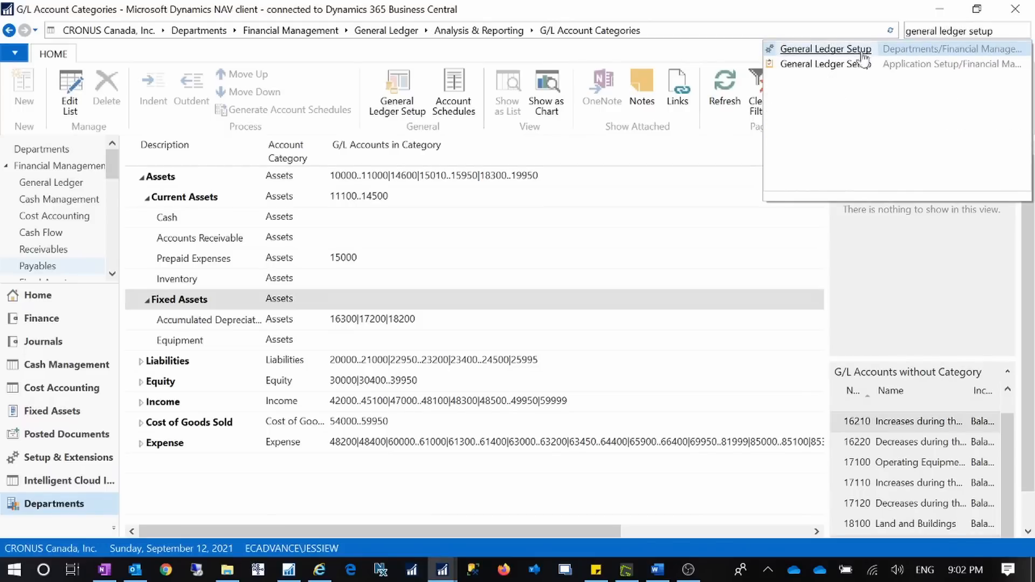
{"action": "left_click", "coordinate": [854, 54]}
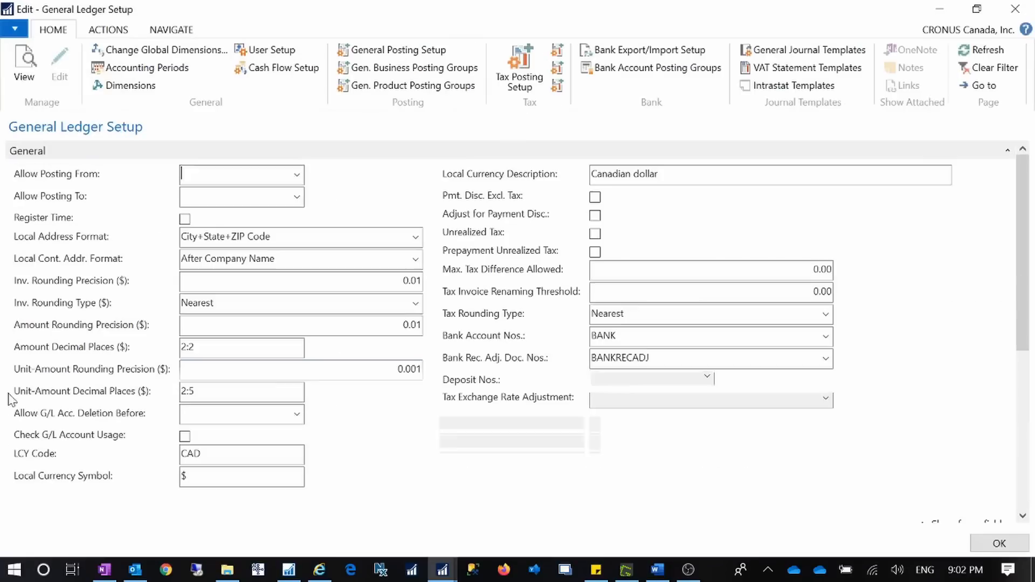
{"action": "left_click", "coordinate": [1008, 151]}
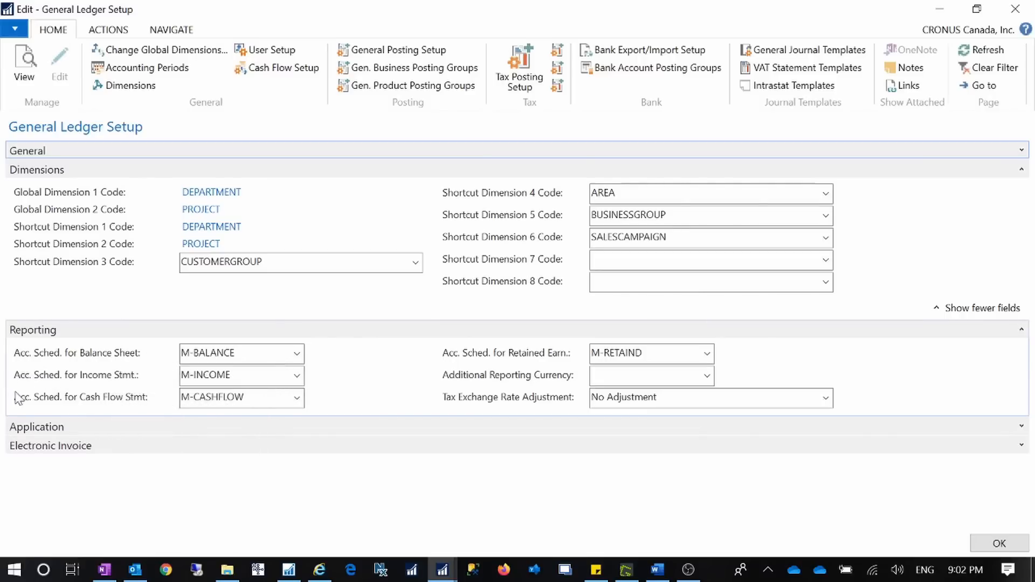
- Check the account schedules available for the balance sheet and income statement in the Reporting settings
{"action": "mouse_move", "coordinate": [118, 403]}
{"action": "left_click", "coordinate": [240, 354]}
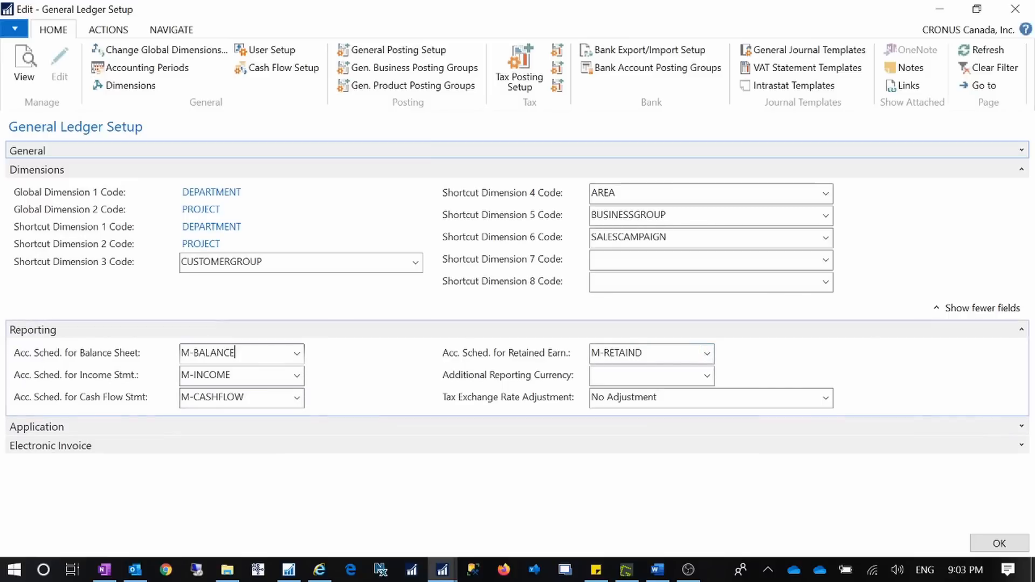
{"action": "left_click", "coordinate": [297, 355]}
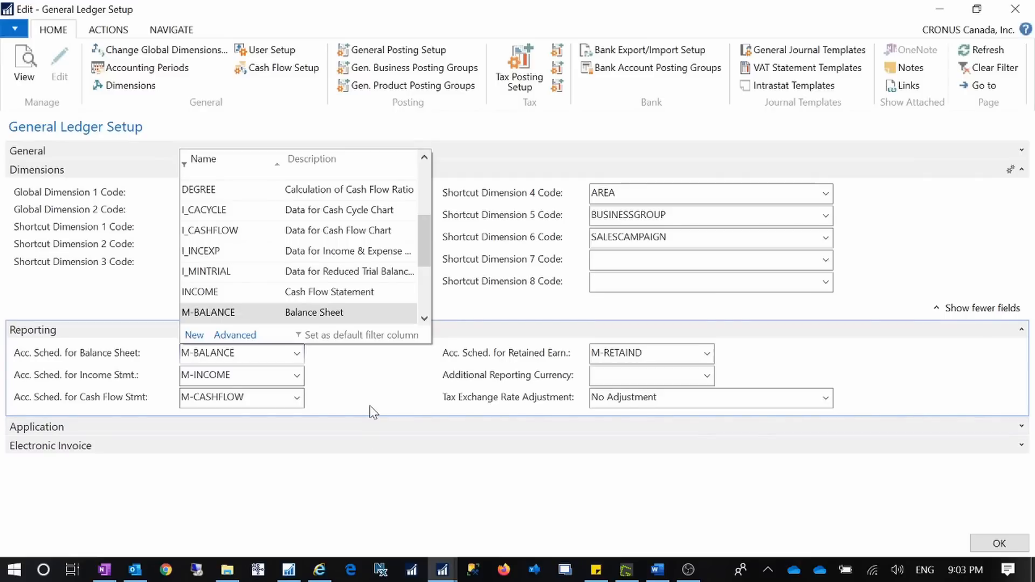
{"action": "left_click", "coordinate": [299, 380]}
{"action": "left_click", "coordinate": [298, 377]}
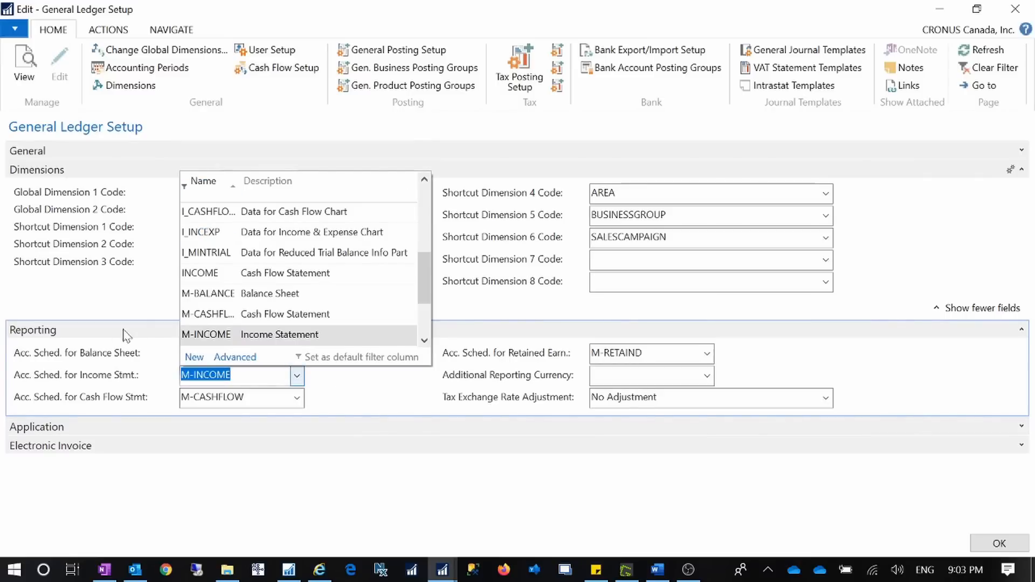
- Try to create a new account schedule named Test-Inc from the income statement lookup, and discard the entry
{"action": "left_click", "coordinate": [193, 358]}
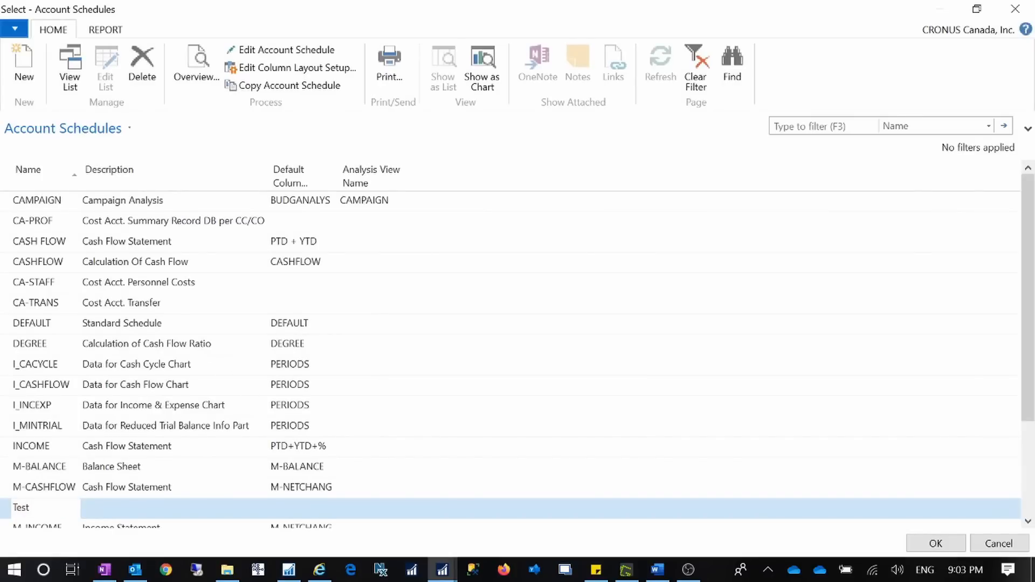
{"action": "type", "text": "Test-Inc"}
{"action": "key", "text": "Tab"}
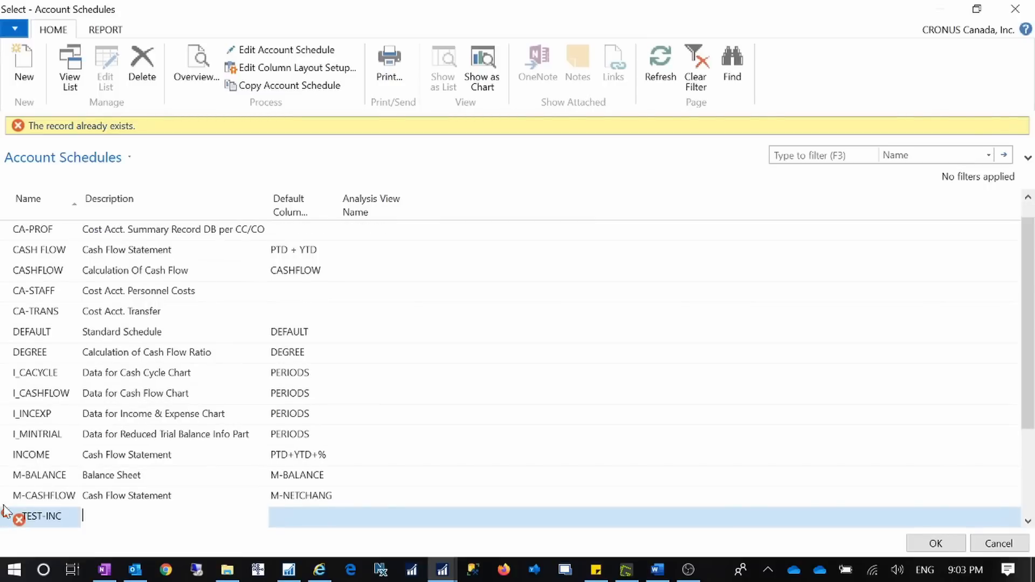
{"action": "scroll", "coordinate": [63, 512], "scroll_direction": "down", "scroll_amount": 2}
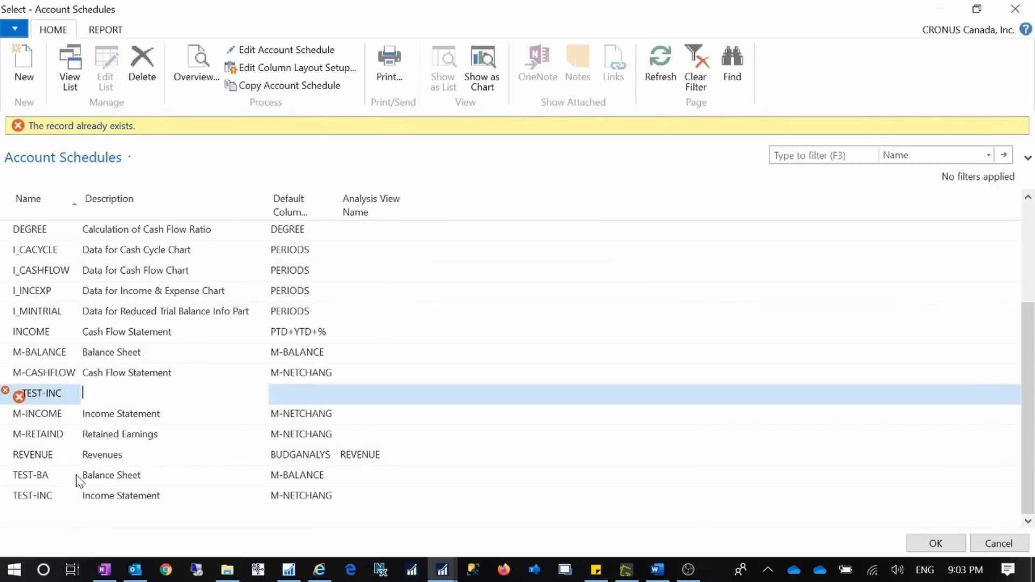
{"action": "left_click", "coordinate": [0, 479]}
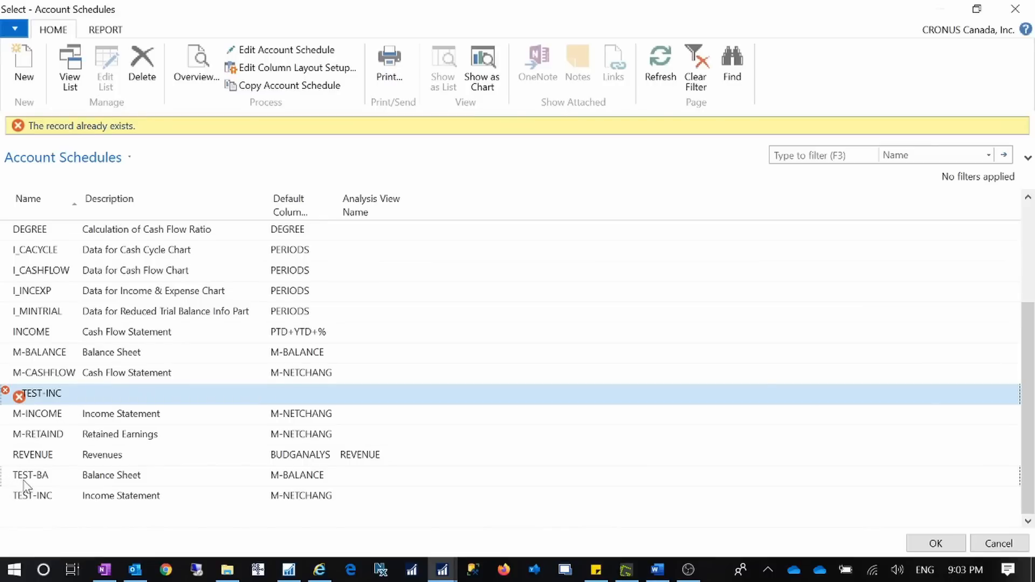
{"action": "left_click", "coordinate": [141, 64]}
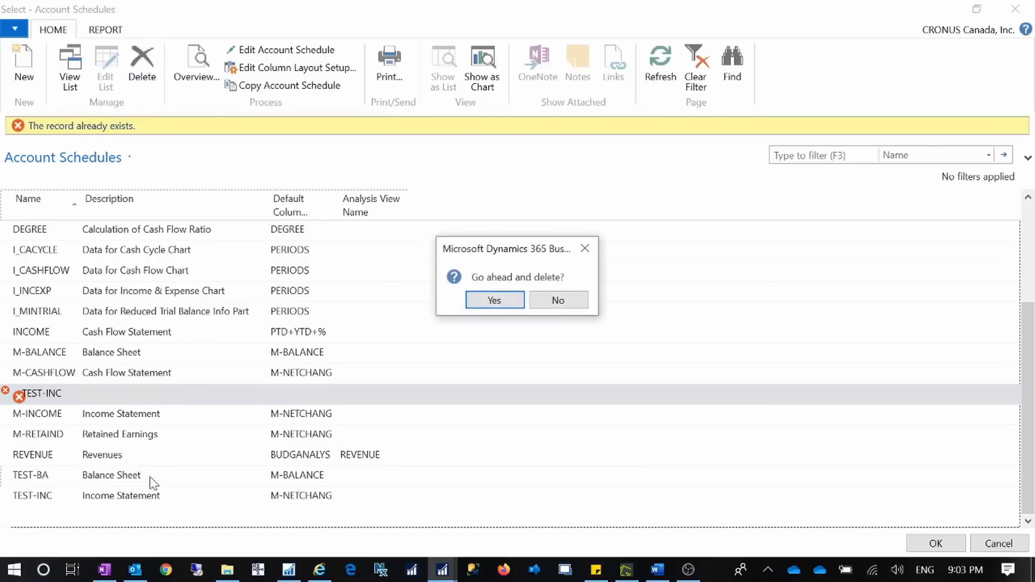
{"action": "left_click", "coordinate": [556, 294]}
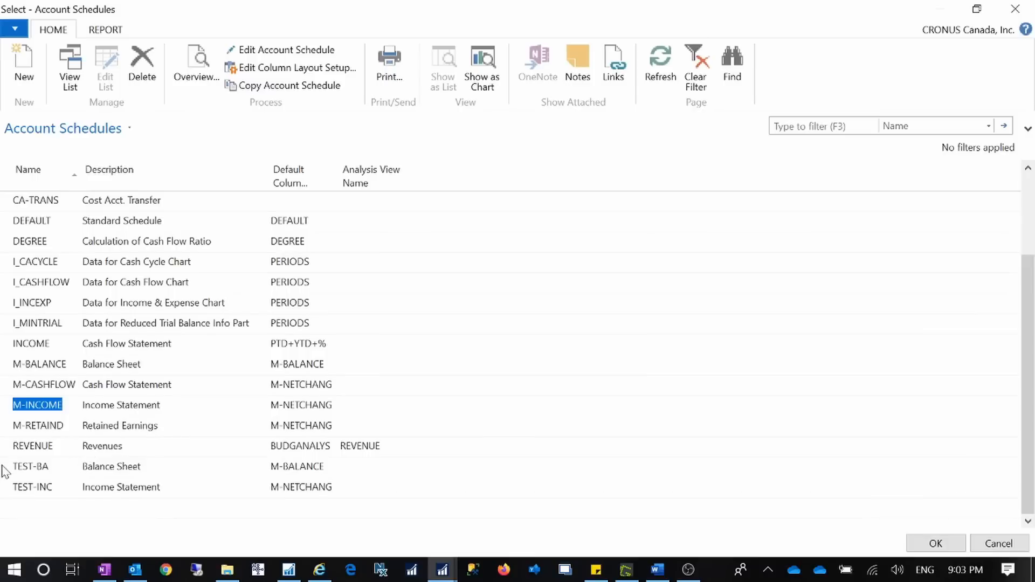
- Examine the TEST-BA and TEST-INC account schedules and compare the list with the Reporting settings in the setup window behind it
{"action": "left_click", "coordinate": [7, 488]}
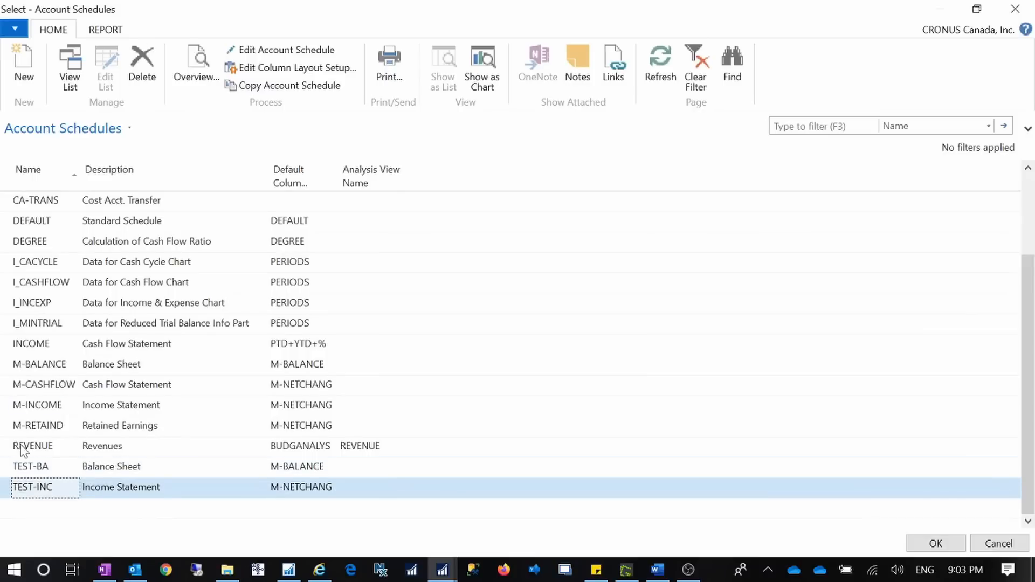
{"action": "left_click", "coordinate": [8, 468]}
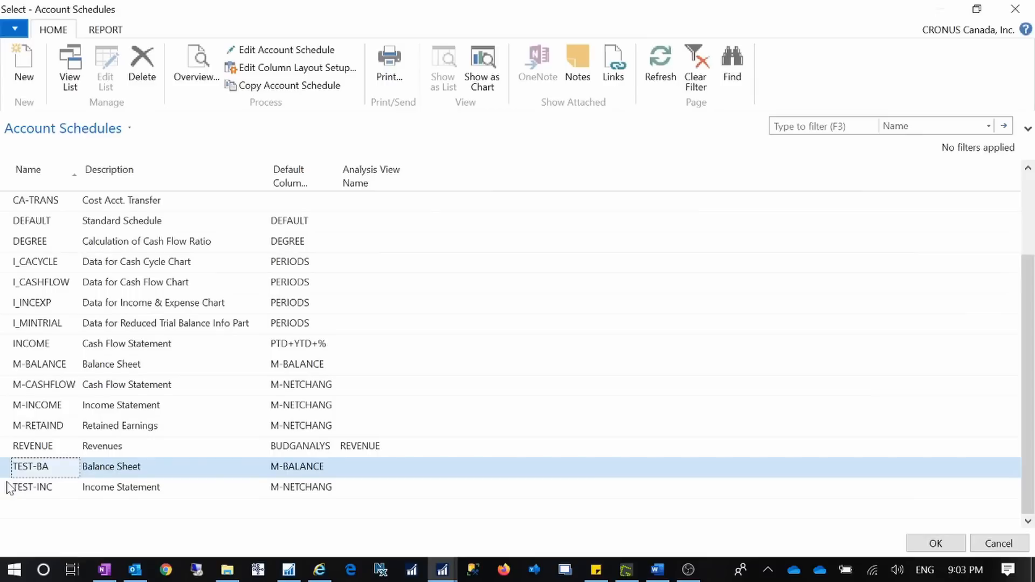
{"action": "left_click", "coordinate": [8, 490]}
{"action": "left_click", "coordinate": [24, 476]}
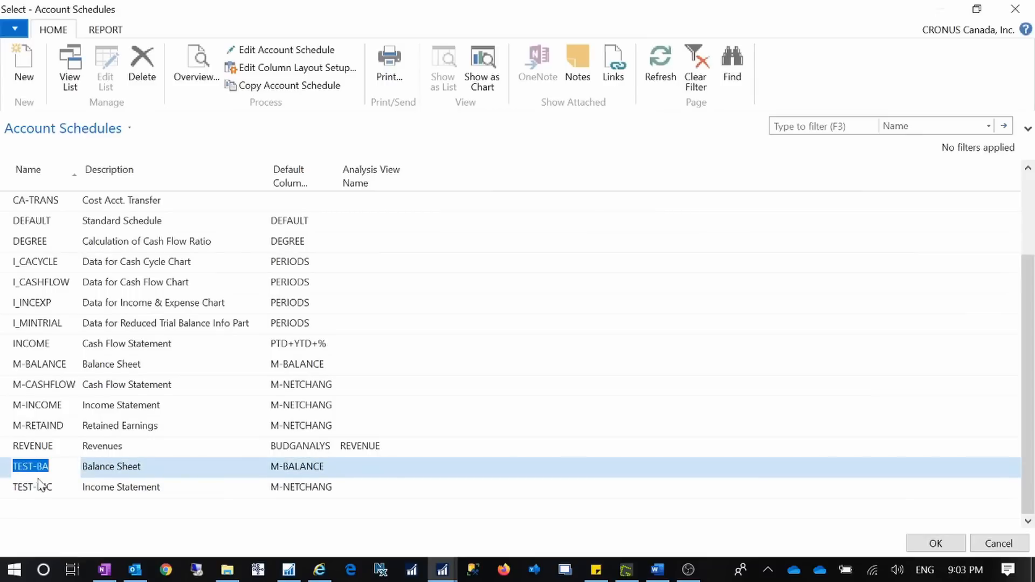
{"action": "left_click", "coordinate": [8, 488]}
{"action": "key", "text": "super"}
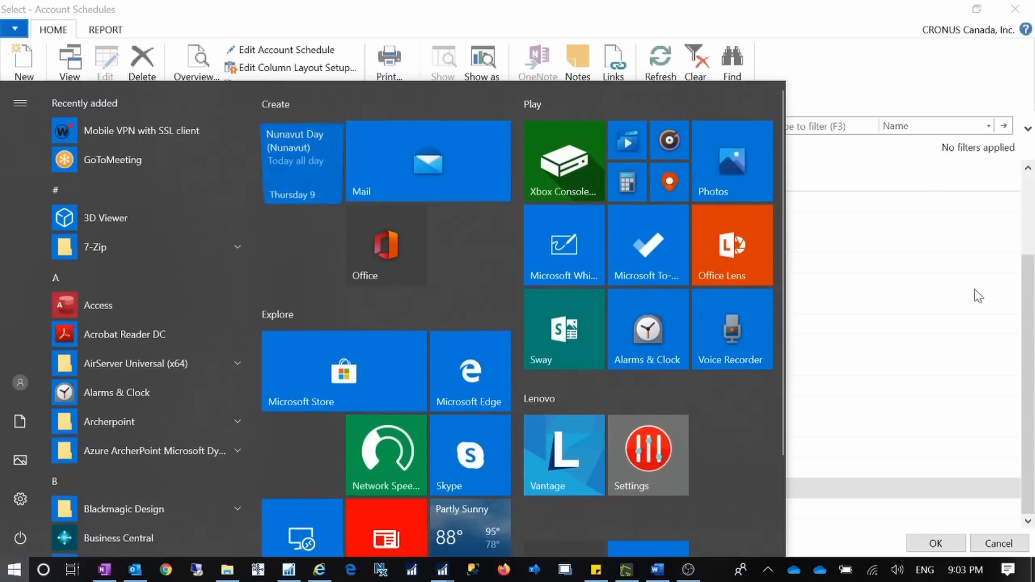
{"action": "left_click", "coordinate": [979, 296]}
{"action": "left_click", "coordinate": [8, 488]}
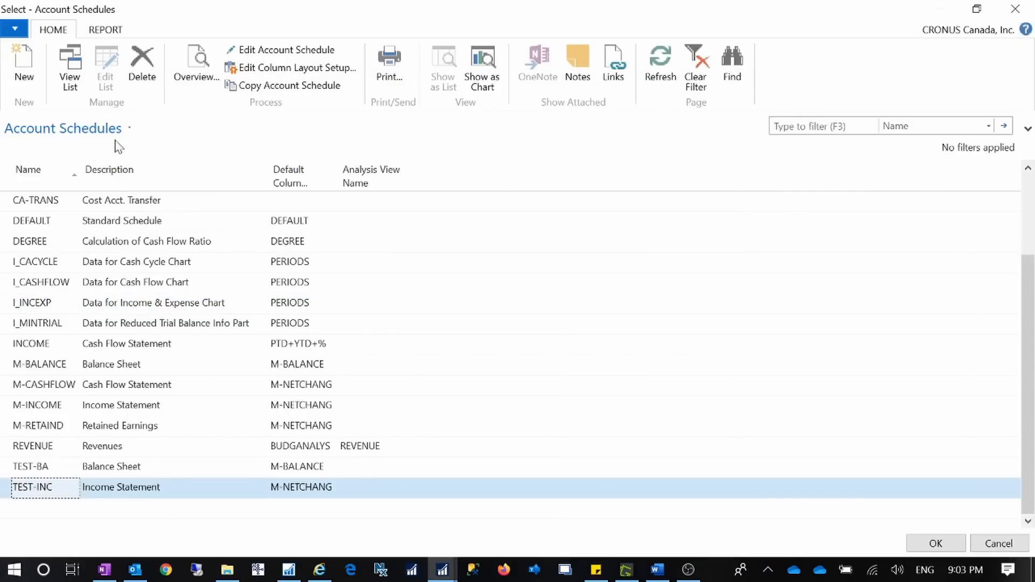
{"action": "left_click_drag", "start_coordinate": [215, 7], "coordinate": [656, 64]}
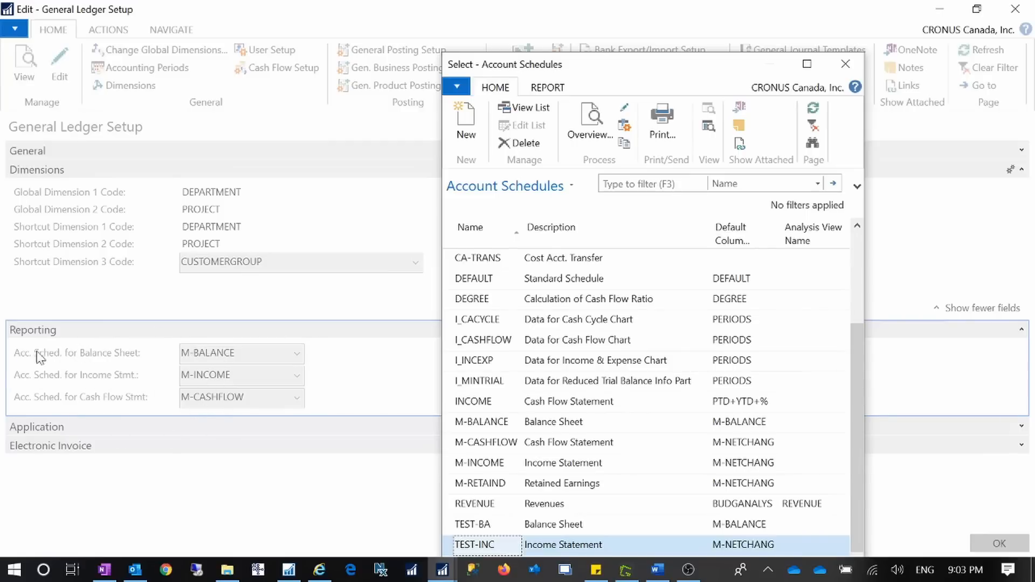
{"action": "left_click_drag", "start_coordinate": [671, 66], "coordinate": [379, 2]}
{"action": "left_click", "coordinate": [515, 12]}
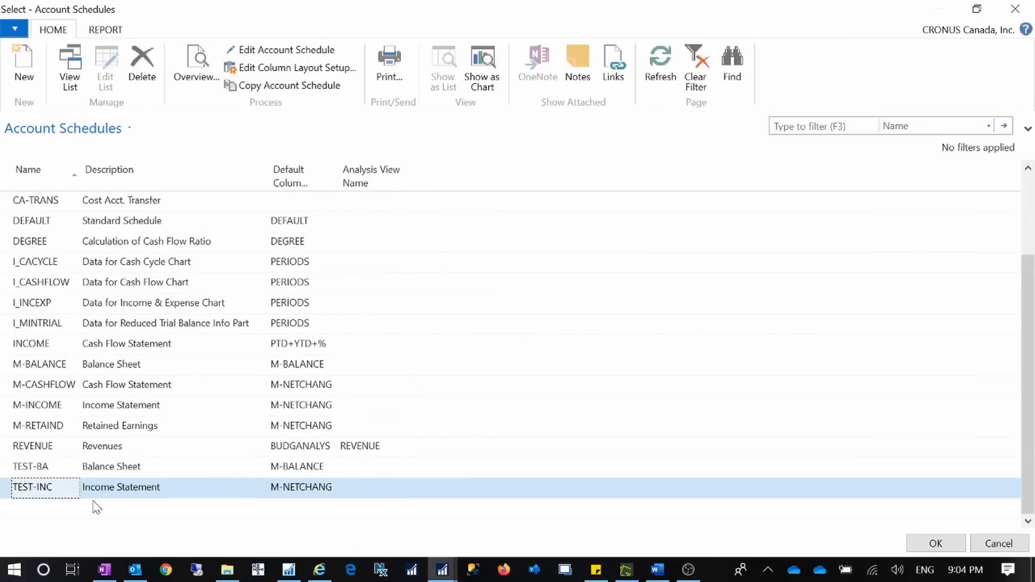
{"action": "left_click_drag", "start_coordinate": [261, 7], "coordinate": [626, 31]}
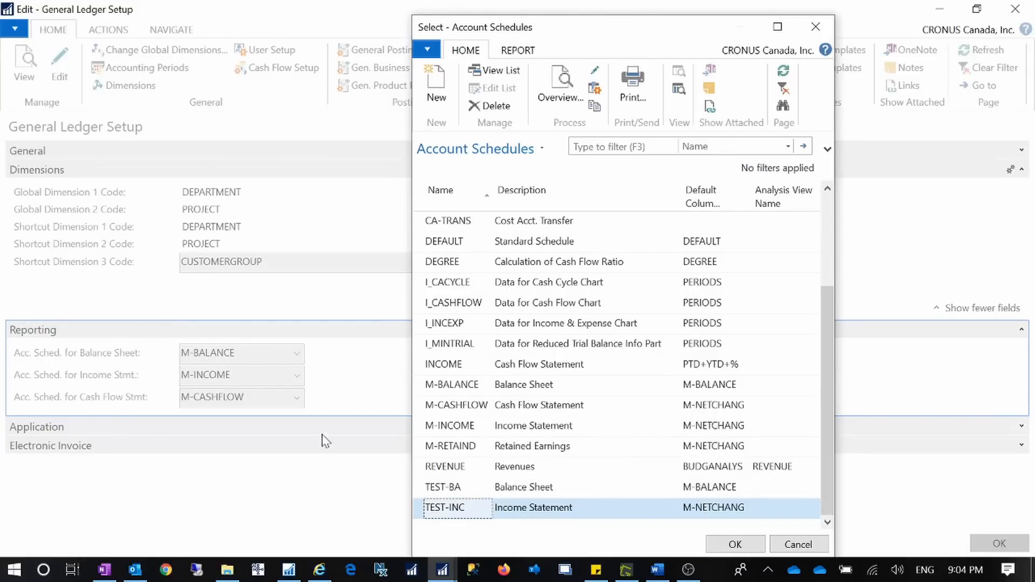
{"action": "left_click", "coordinate": [776, 31]}
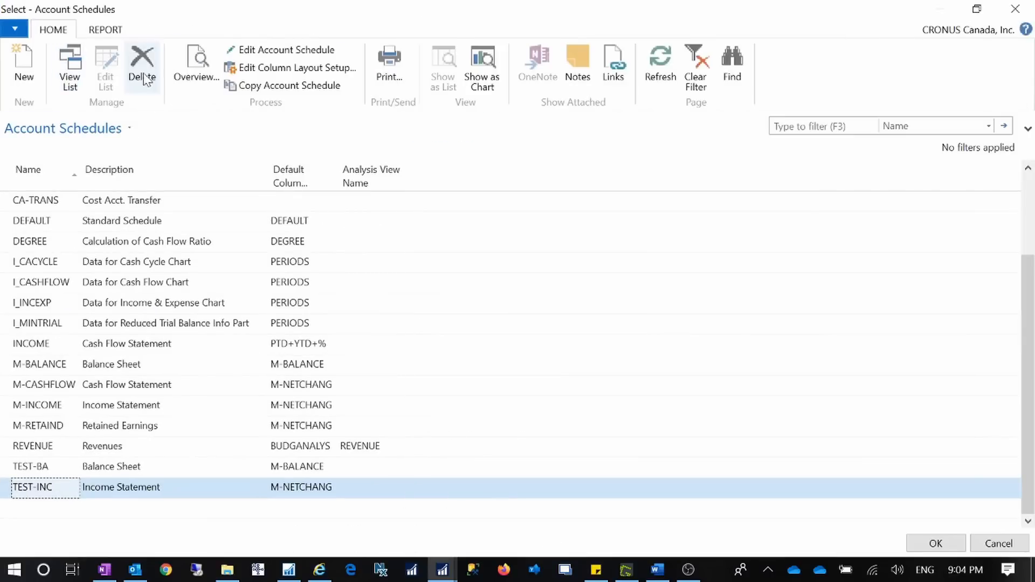
- Delete the TEST-INC and TEST-BA account schedules and accept the list with REVENUE selected
{"action": "left_click", "coordinate": [142, 63]}
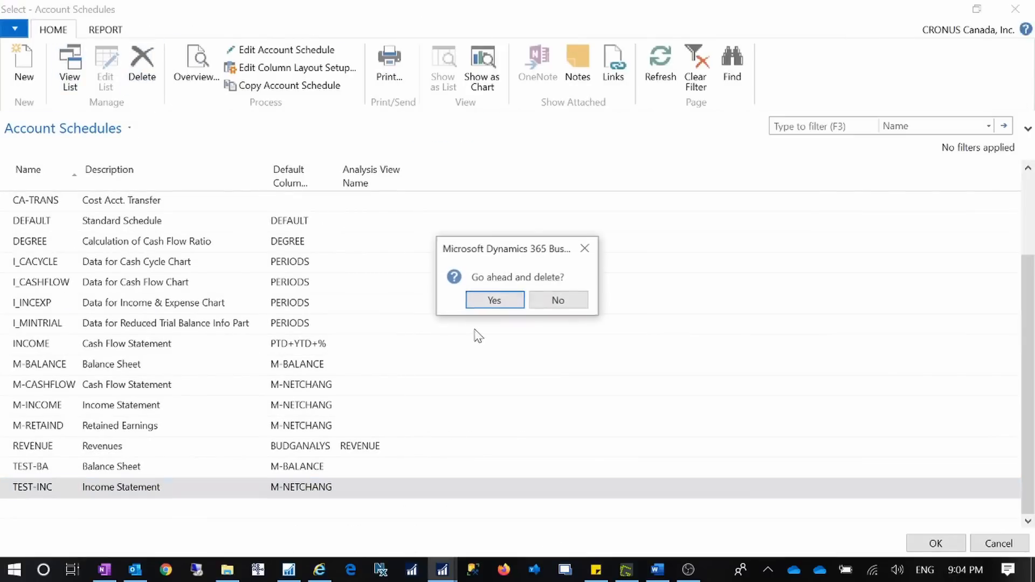
{"action": "left_click", "coordinate": [491, 299]}
{"action": "left_click", "coordinate": [10, 490]}
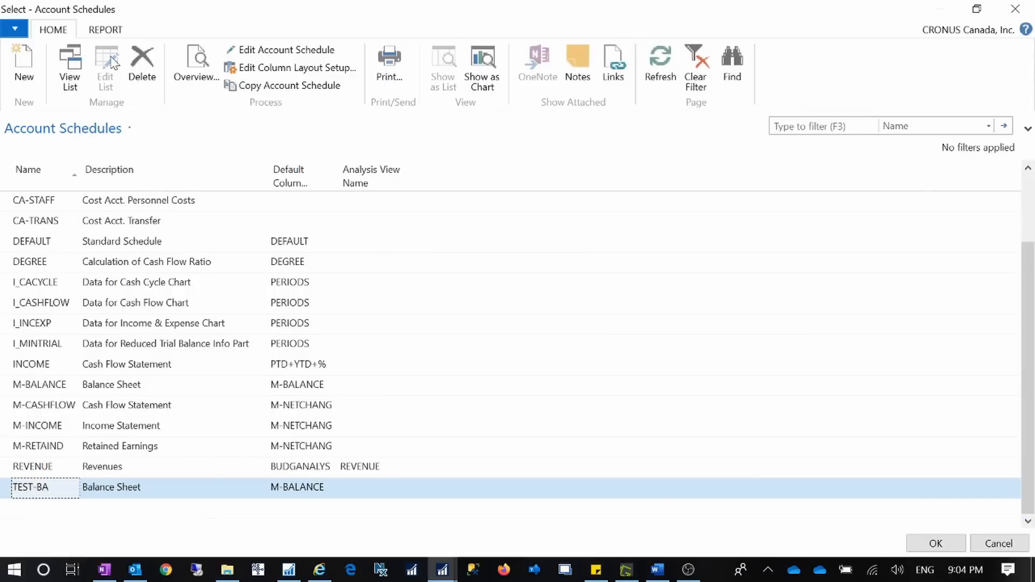
{"action": "left_click", "coordinate": [143, 70]}
{"action": "left_click", "coordinate": [512, 300]}
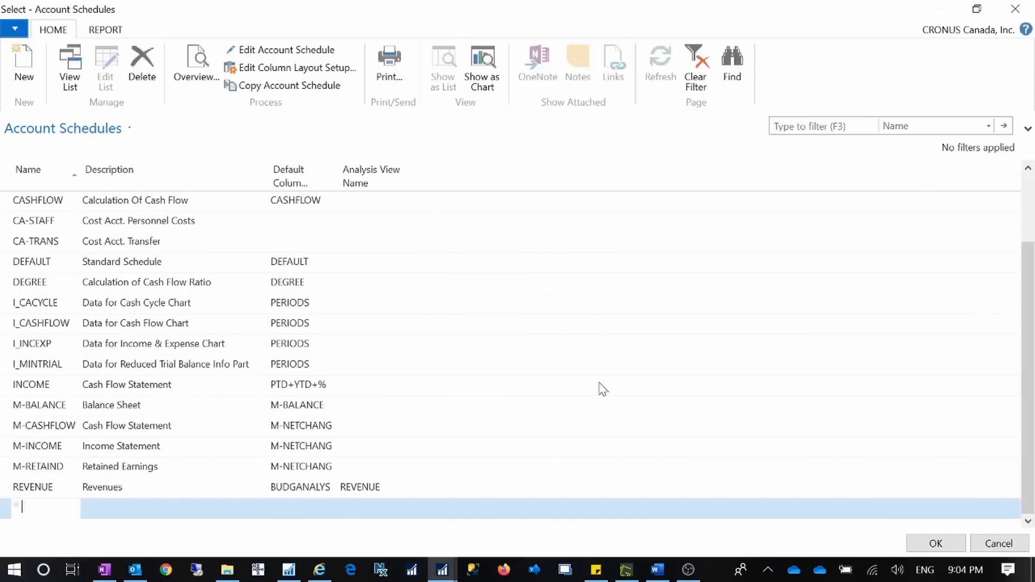
{"action": "left_click", "coordinate": [21, 494]}
{"action": "left_click", "coordinate": [935, 539]}
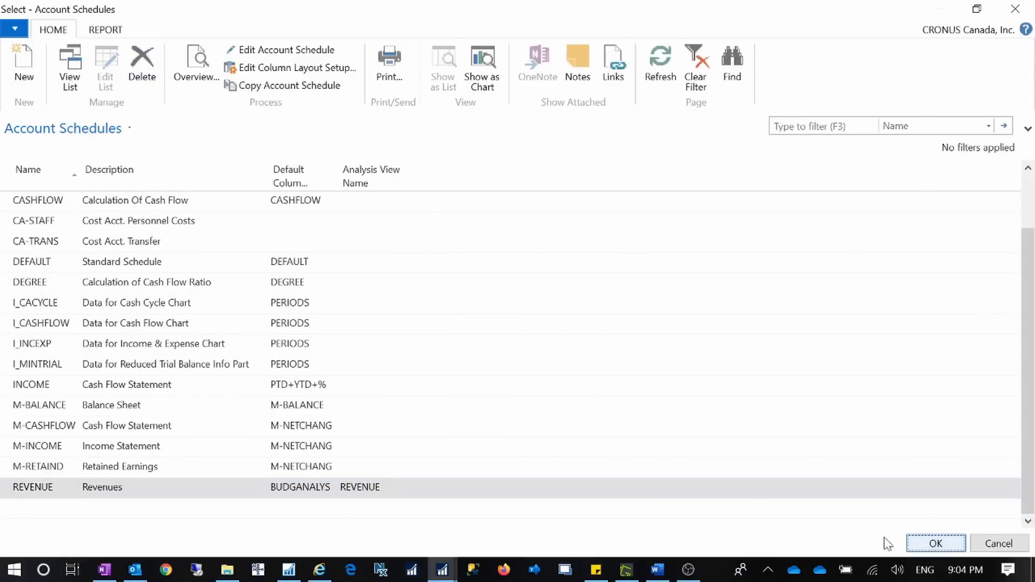
- Review the full list of account schedules for the balance sheet setting, keeping M-BALANCE selected
{"action": "left_click", "coordinate": [296, 353]}
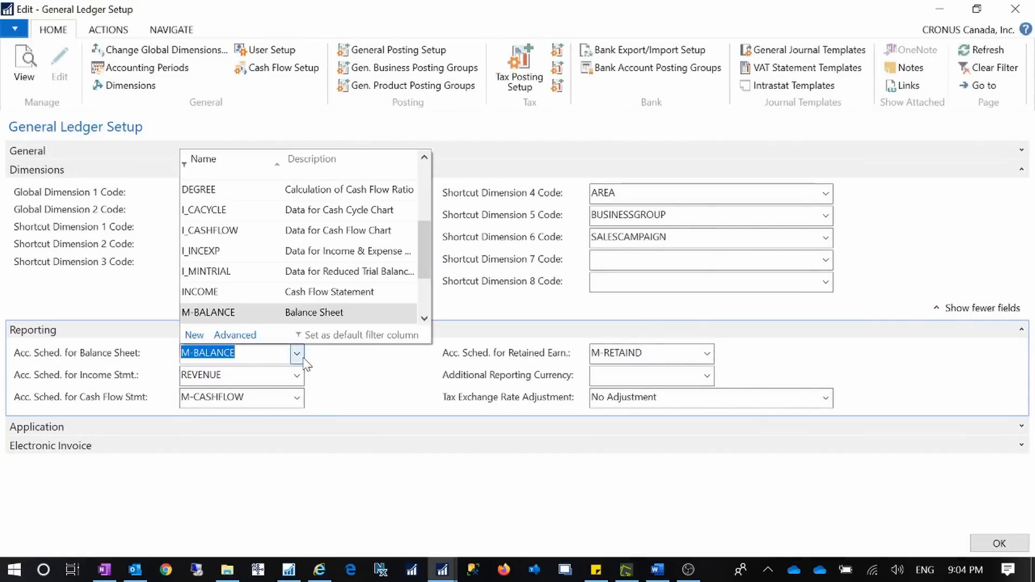
{"action": "left_click", "coordinate": [236, 335]}
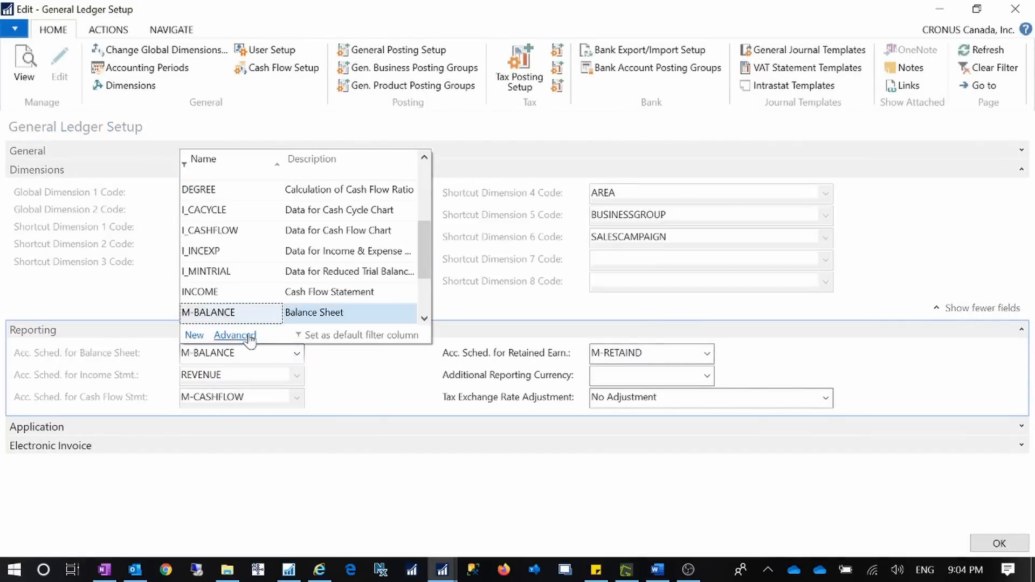
{"action": "scroll", "coordinate": [405, 440], "scroll_direction": "down", "scroll_amount": 1}
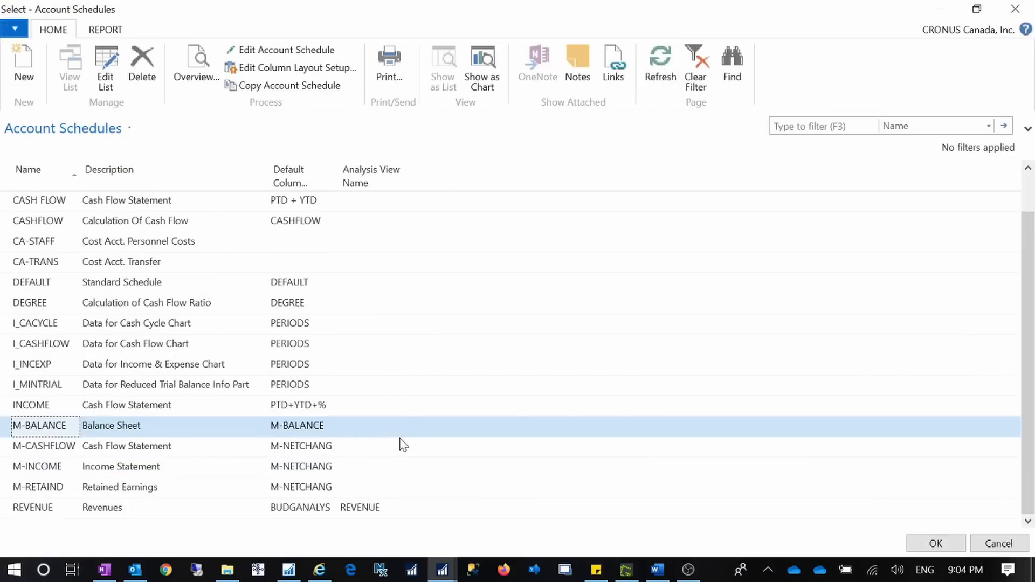
{"action": "double_click", "coordinate": [429, 7]}
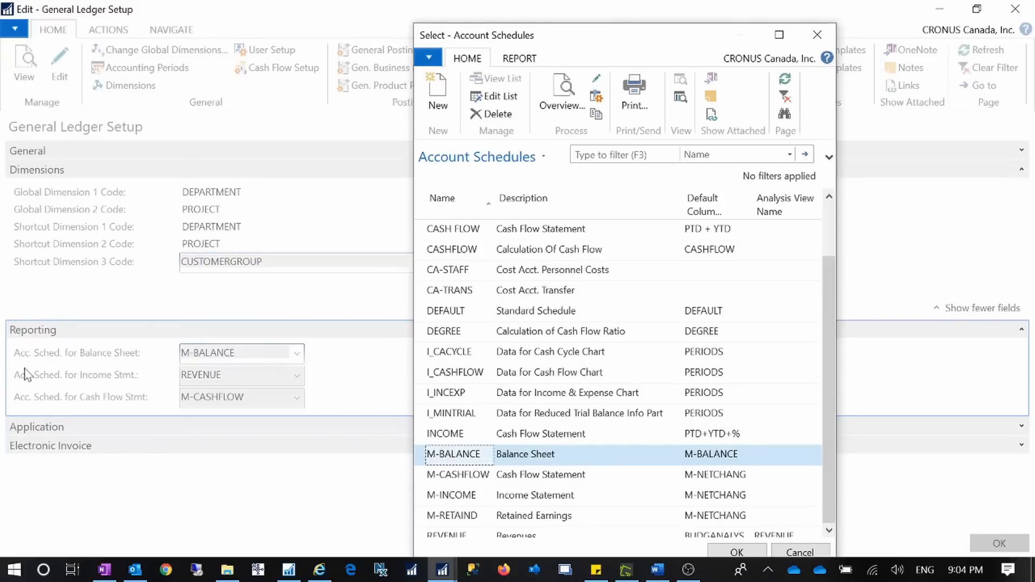
{"action": "left_click_drag", "start_coordinate": [547, 36], "coordinate": [322, 1]}
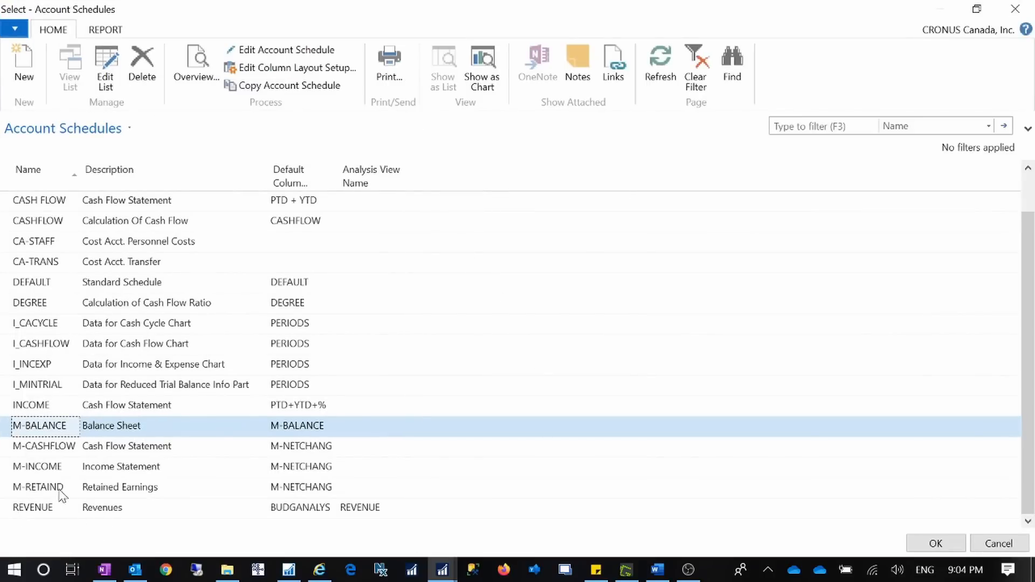
{"action": "left_click", "coordinate": [948, 540]}
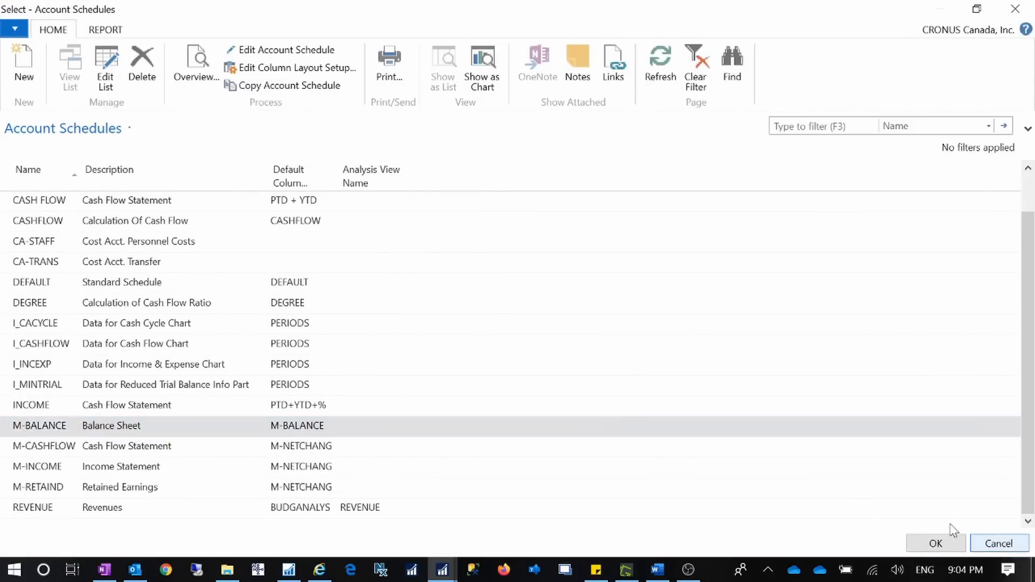
- Add an account schedule named TEST-IN with the description Test Income Statement from the full income statement schedule list
{"action": "left_click", "coordinate": [297, 376]}
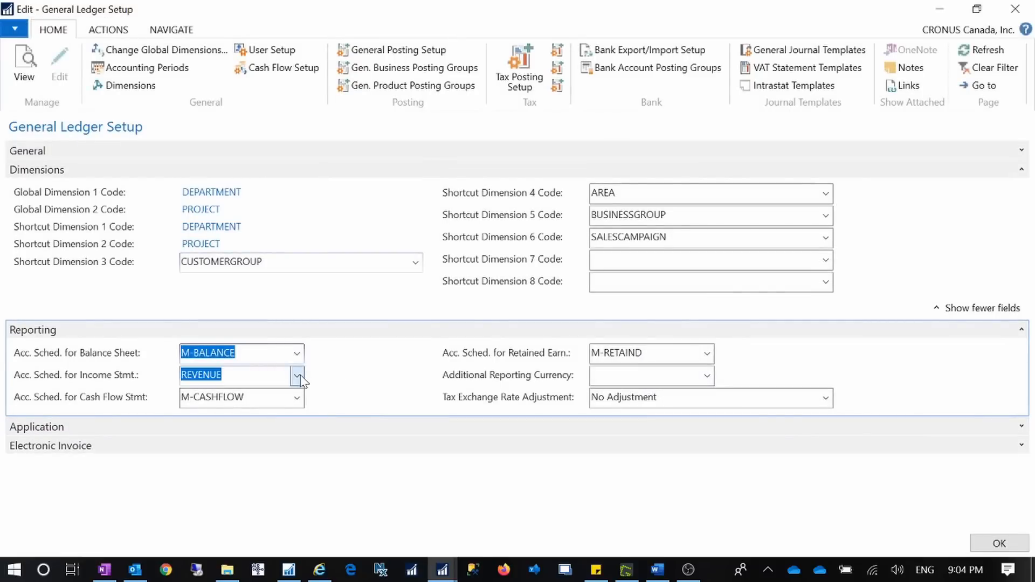
{"action": "left_click_drag", "start_coordinate": [425, 292], "coordinate": [409, 317]}
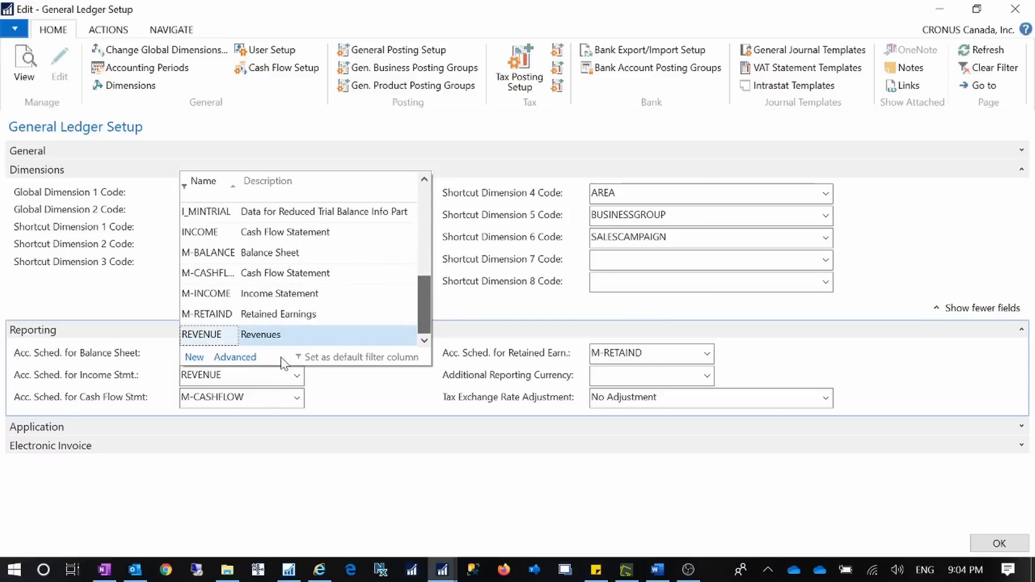
{"action": "left_click", "coordinate": [237, 357]}
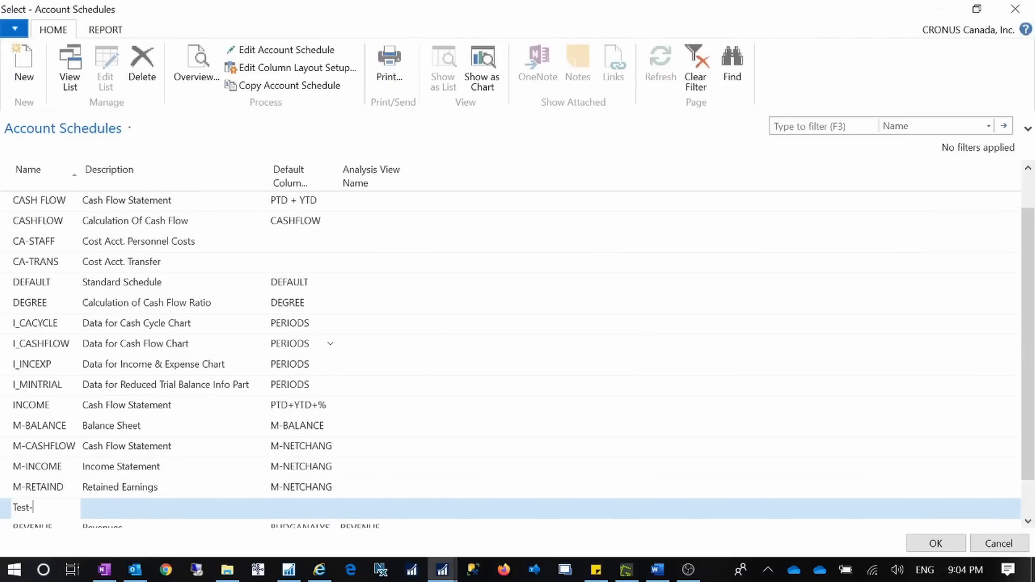
{"action": "type", "text": "Test-in"}
{"action": "key", "text": "Tab"}
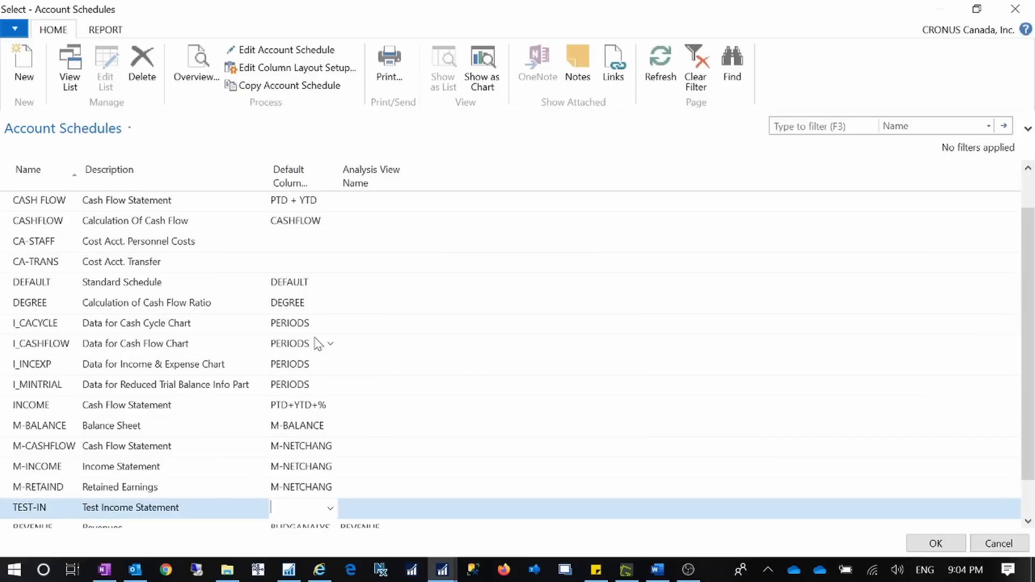
- Check the rows of the TEST-IN schedule and assign TEST-IN as the account schedule for the income statement
{"action": "left_click", "coordinate": [324, 50]}
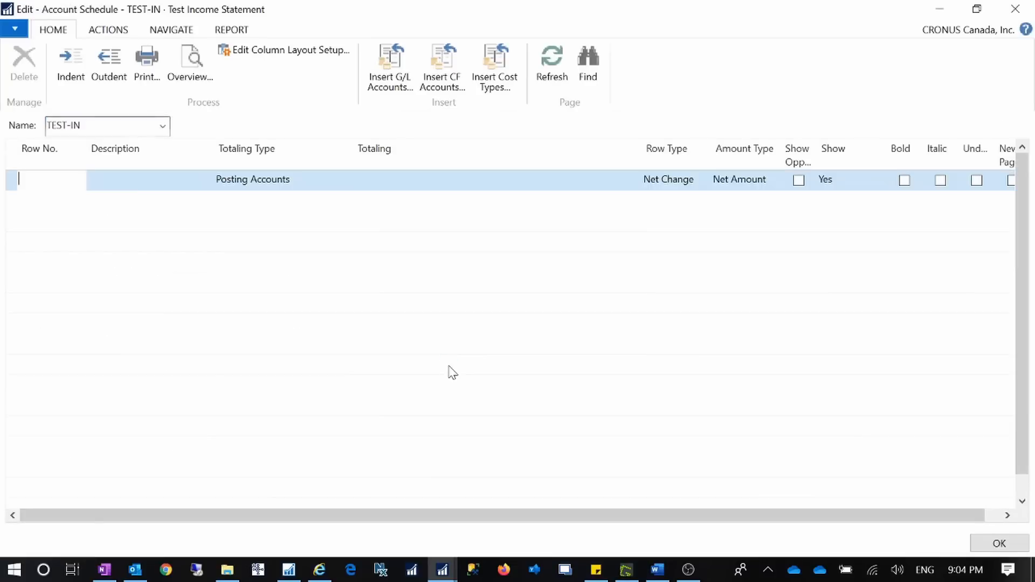
{"action": "left_click", "coordinate": [986, 545]}
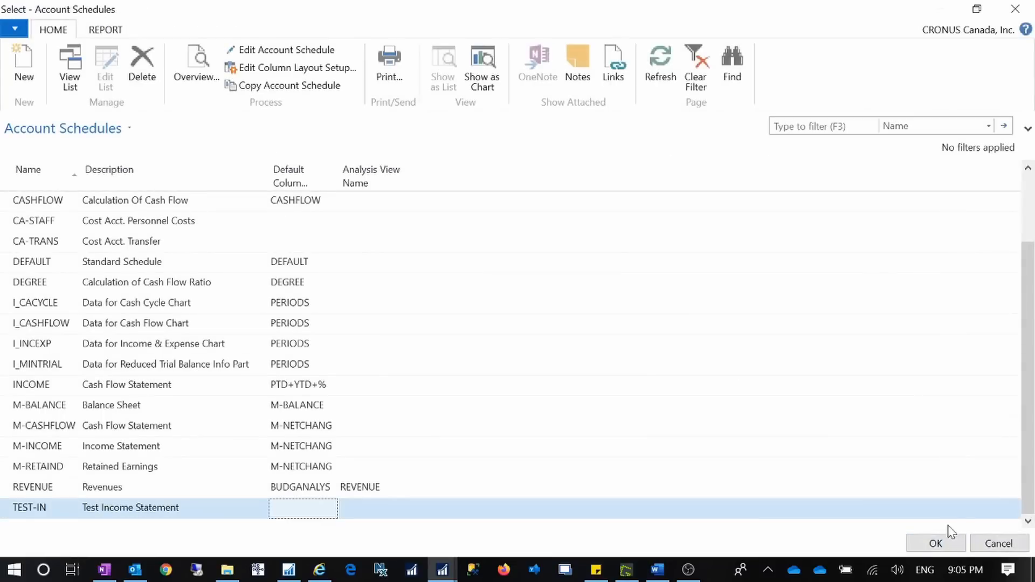
{"action": "left_click", "coordinate": [927, 544]}
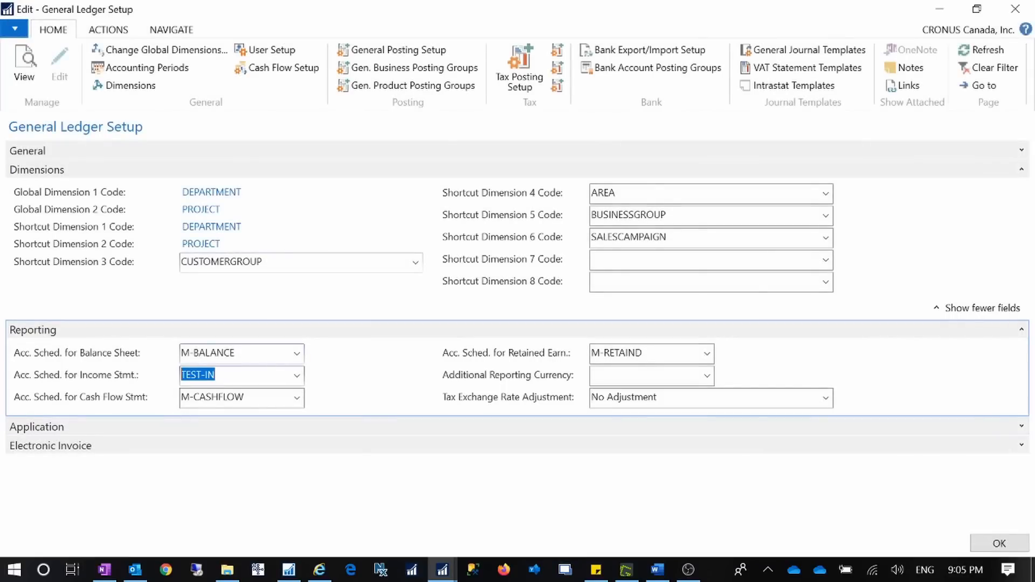
- Close General Ledger Setup and reopen the G/L account categories for editing in a maximized window
{"action": "mouse_move", "coordinate": [78, 378]}
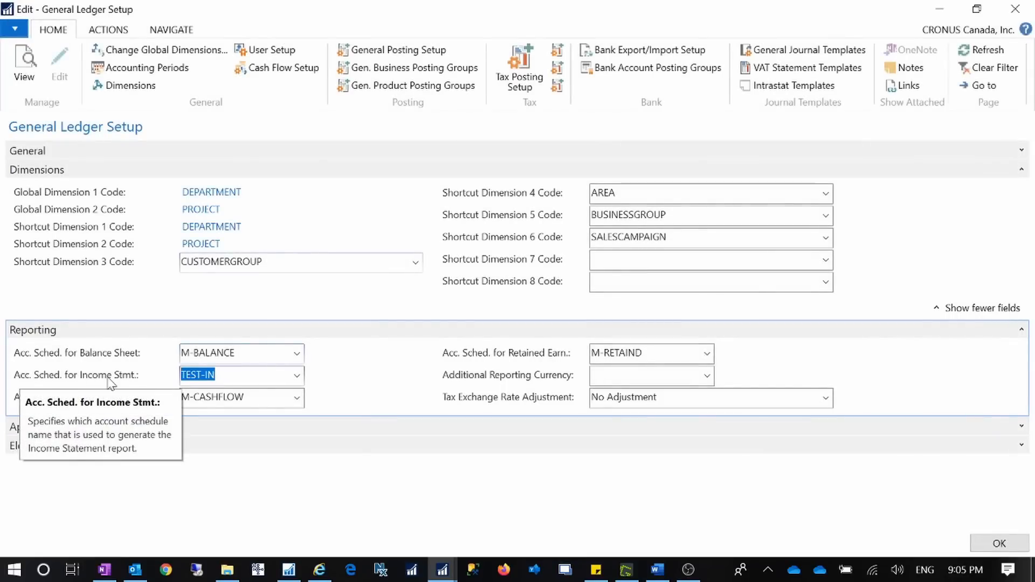
{"action": "left_click", "coordinate": [1008, 545]}
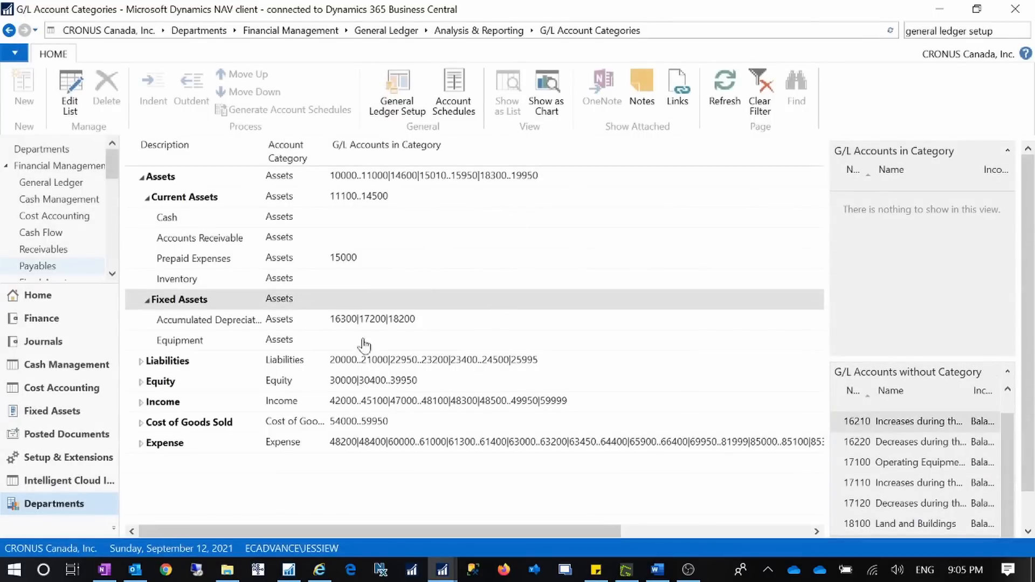
{"action": "left_click", "coordinate": [65, 106]}
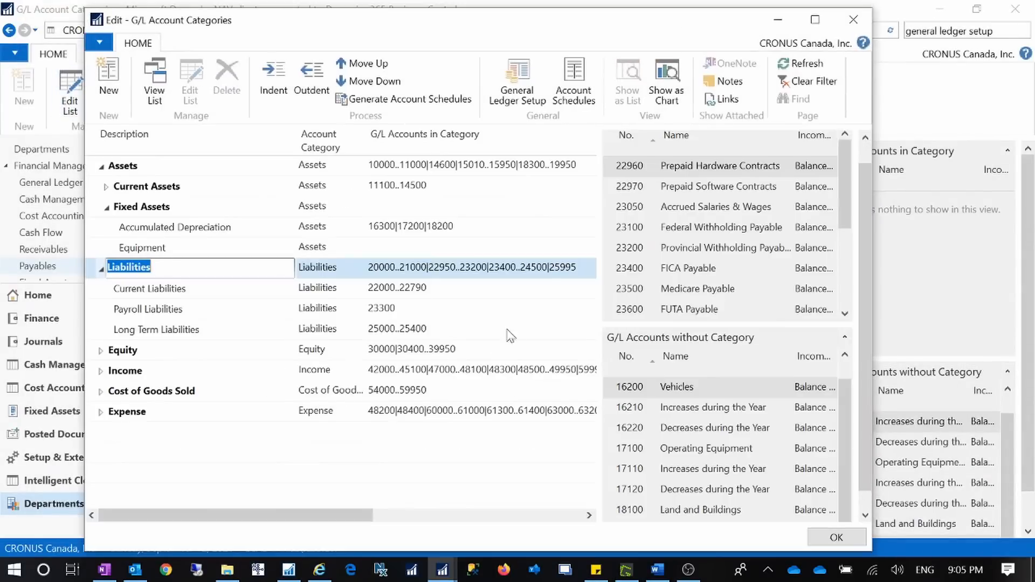
{"action": "left_click", "coordinate": [814, 20]}
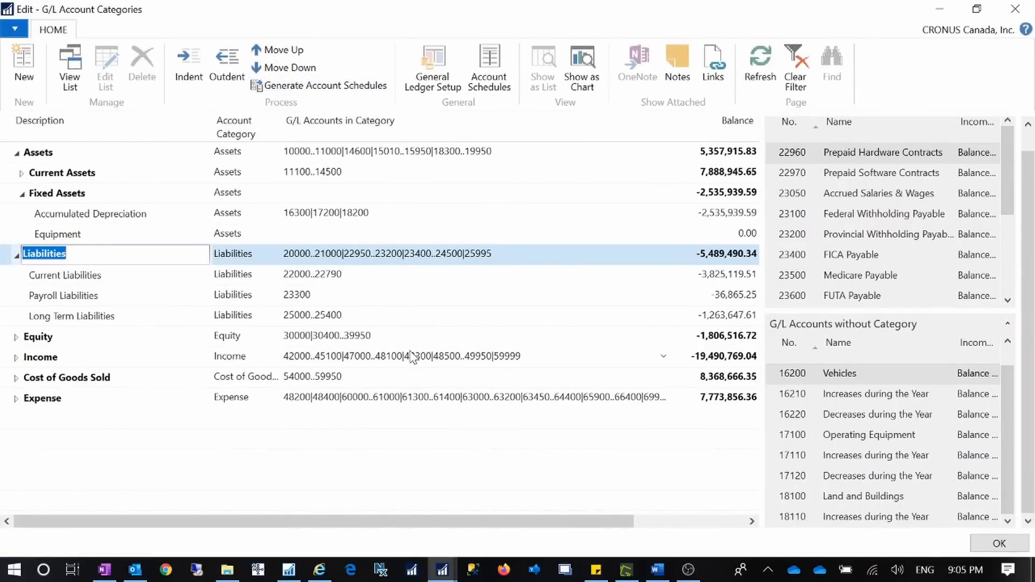
- Open the TEST-IN account schedule from the list of account schedules and examine its income, cost of goods sold and expense rows
{"action": "left_click", "coordinate": [490, 67]}
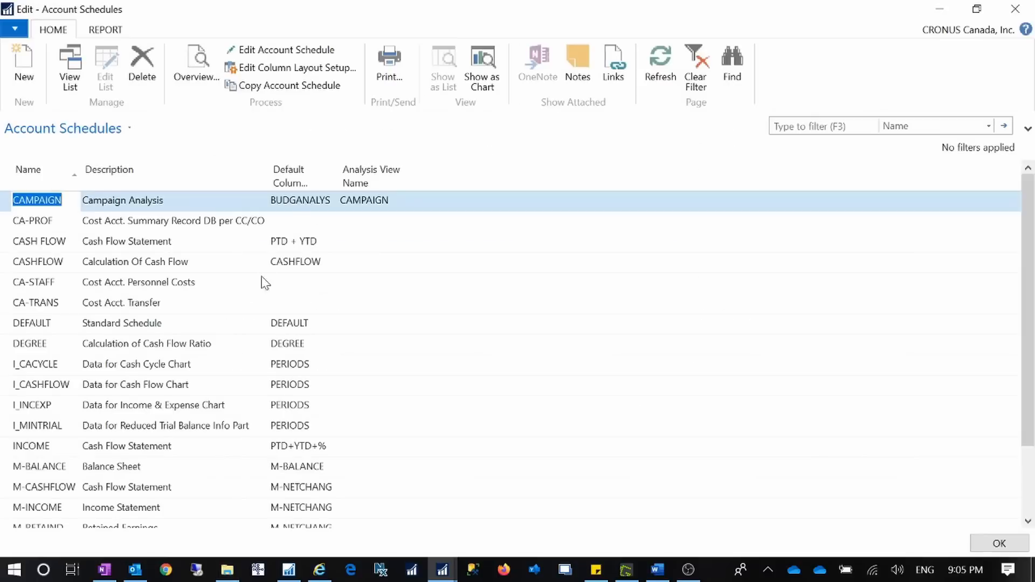
{"action": "scroll", "coordinate": [281, 431], "scroll_direction": "down", "scroll_amount": 2}
{"action": "left_click", "coordinate": [45, 495]}
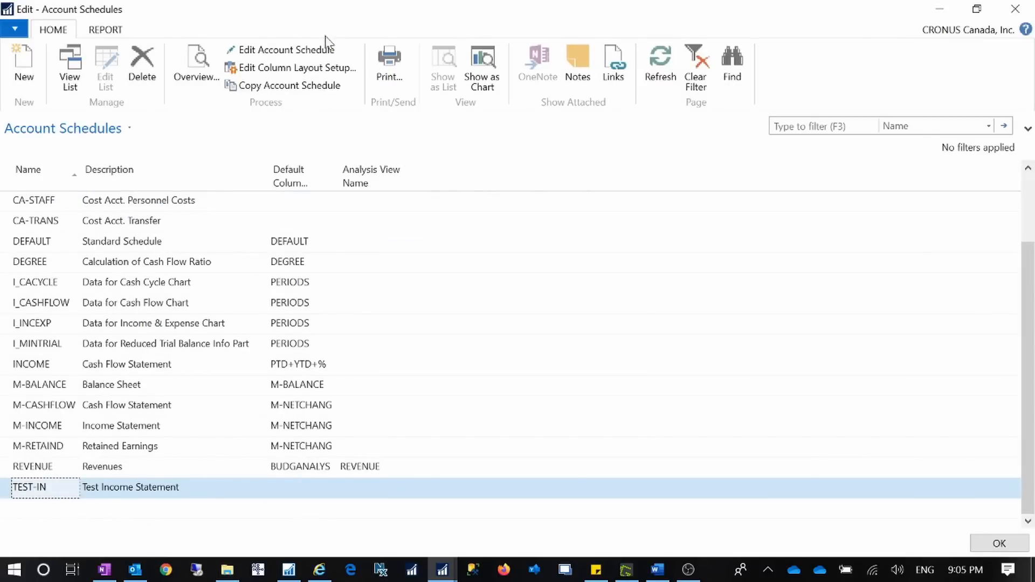
{"action": "left_click", "coordinate": [323, 50]}
{"action": "left_click", "coordinate": [650, 306]}
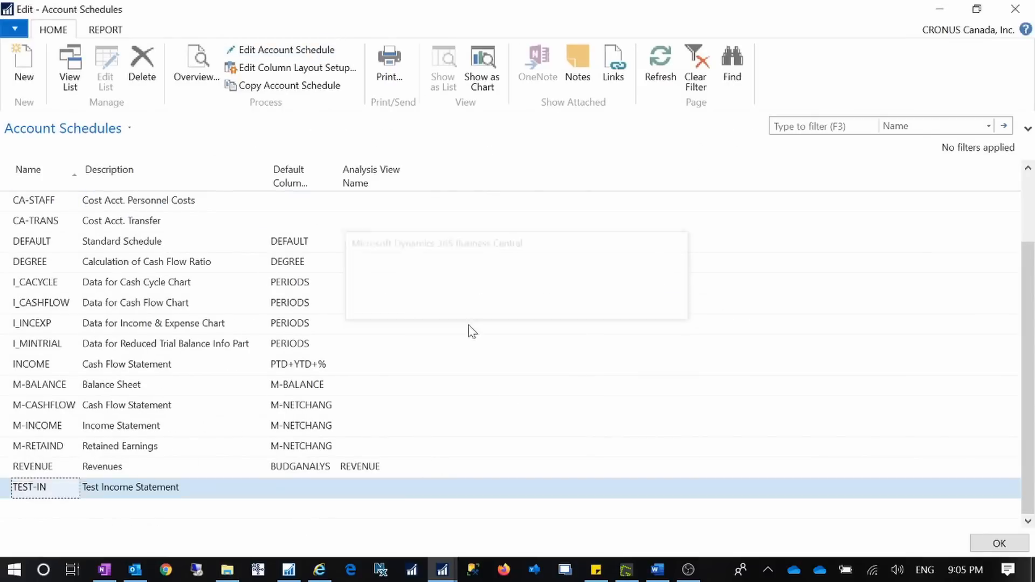
{"action": "scroll", "coordinate": [315, 402], "scroll_direction": "down", "scroll_amount": 7}
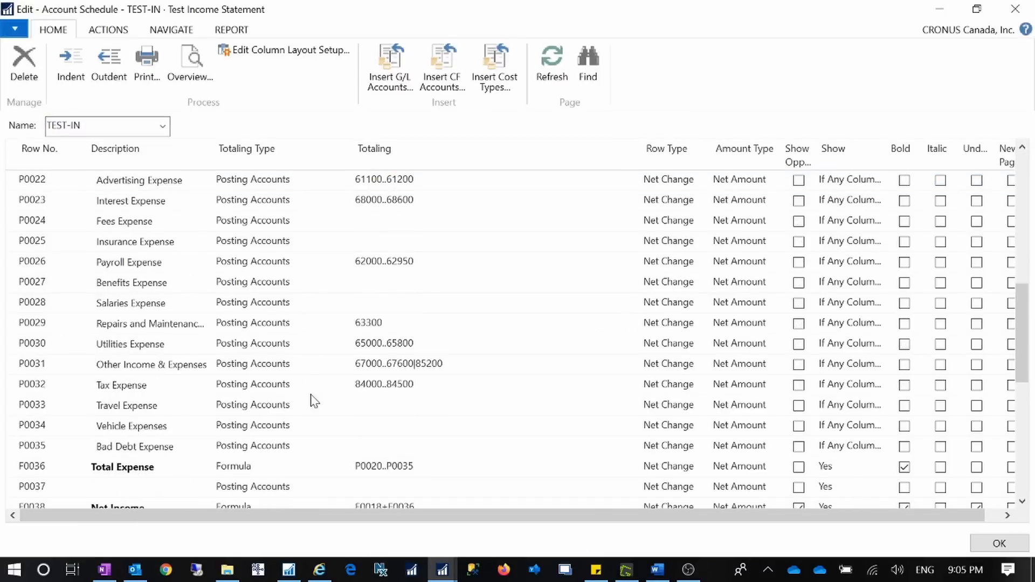
{"action": "scroll", "coordinate": [314, 401], "scroll_direction": "up", "scroll_amount": 7}
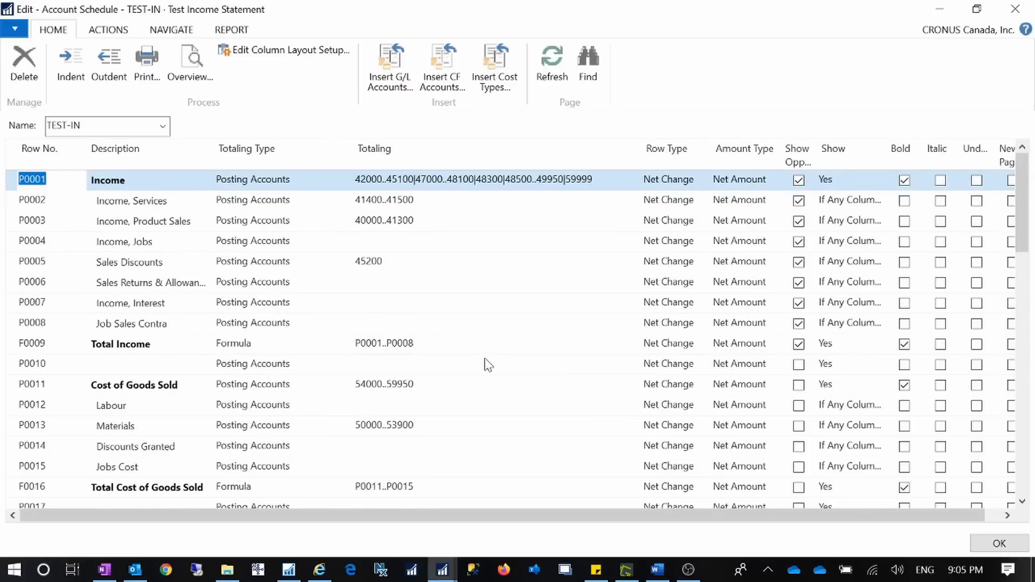
- Put the Account Schedules list and the TEST-IN schedule window out of the way so the G/L account categories can be worked on
{"action": "left_click_drag", "start_coordinate": [275, 12], "coordinate": [632, 42]}
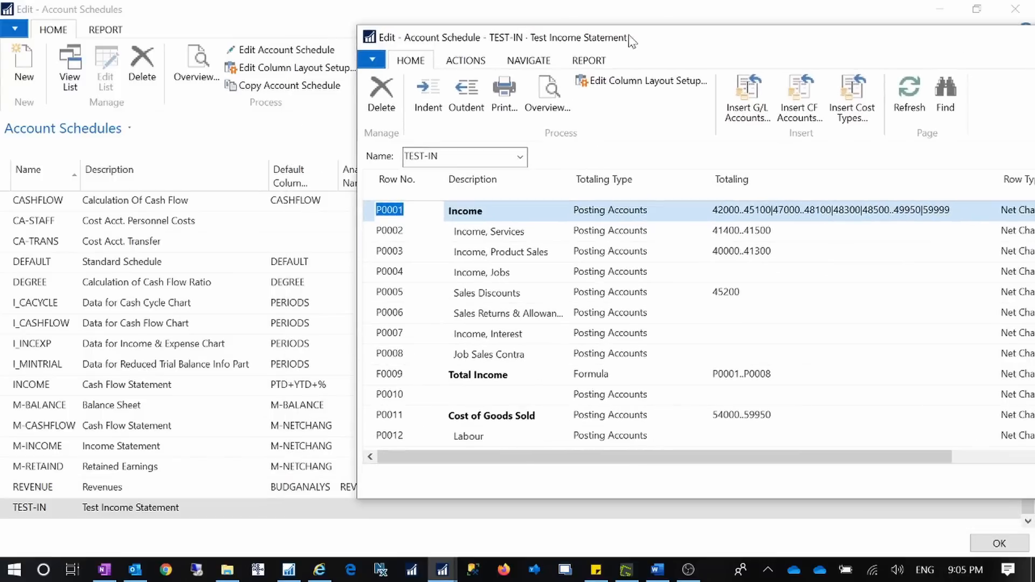
{"action": "left_click", "coordinate": [939, 9]}
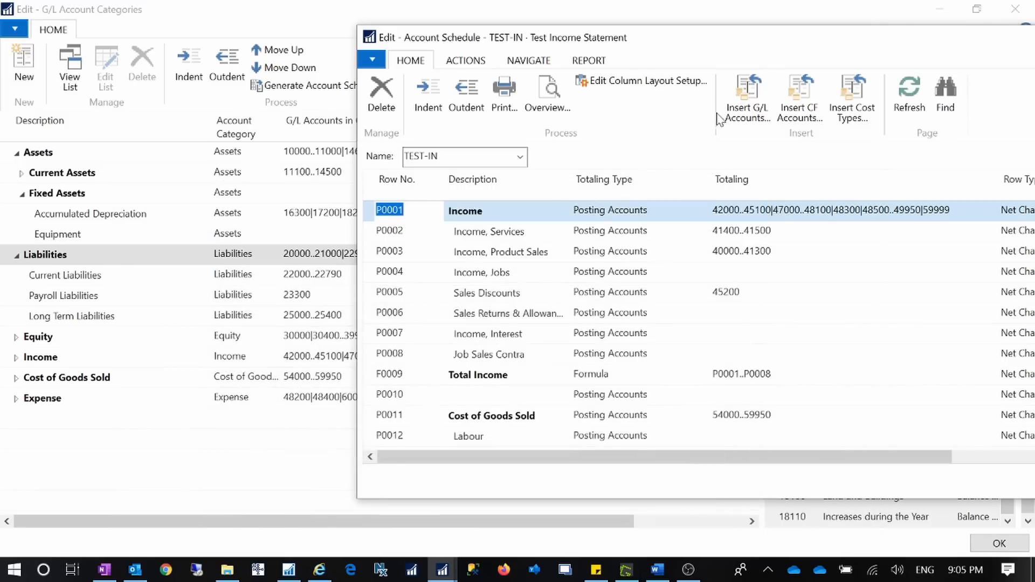
{"action": "left_click_drag", "start_coordinate": [649, 46], "coordinate": [299, 194]}
{"action": "left_click", "coordinate": [724, 187]}
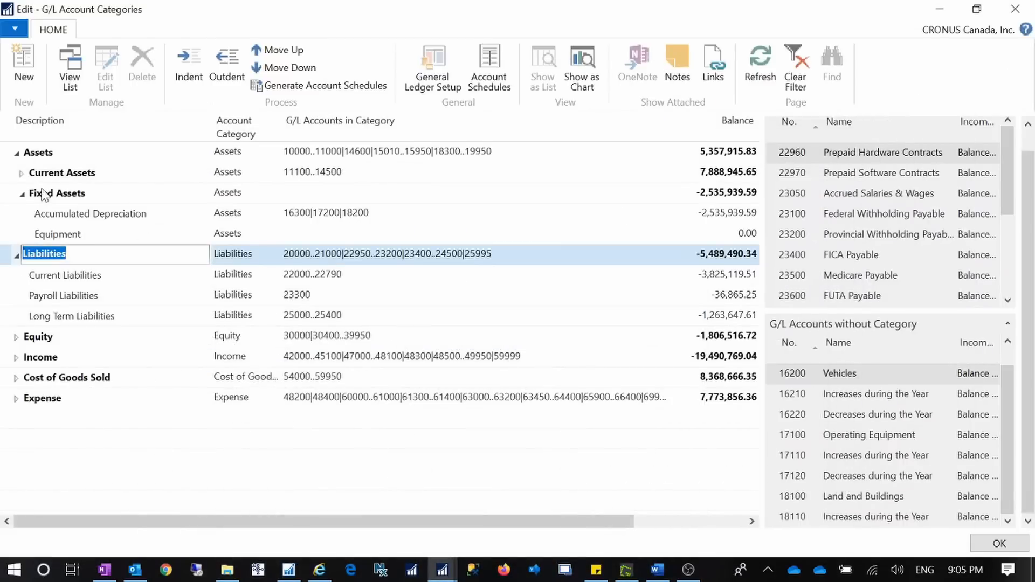
- Collapse the Assets, Fixed Assets and Liabilities categories and expand the Income category
{"action": "left_click", "coordinate": [17, 156]}
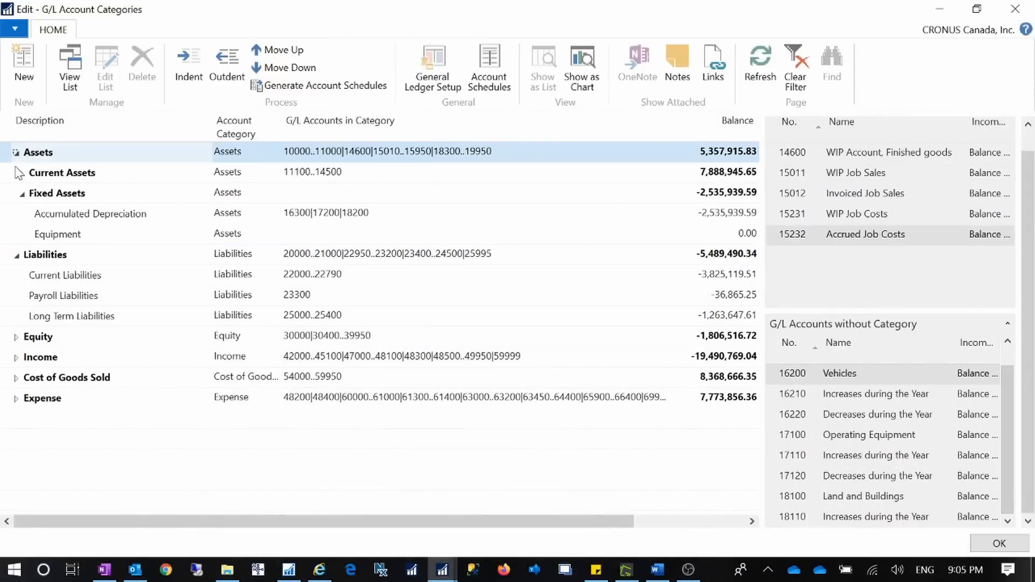
{"action": "left_click", "coordinate": [22, 198]}
{"action": "left_click", "coordinate": [22, 215]}
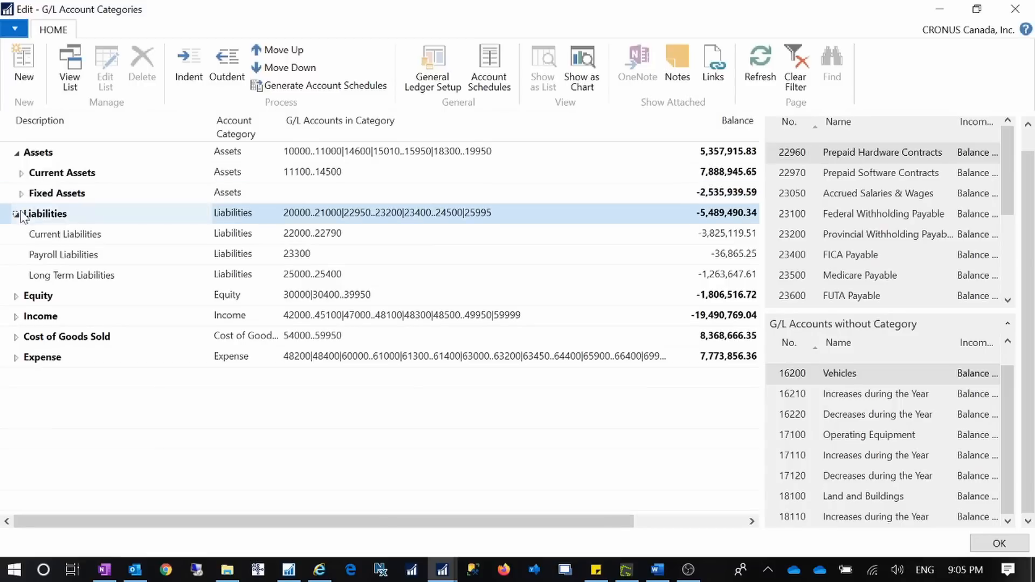
{"action": "left_click", "coordinate": [16, 214]}
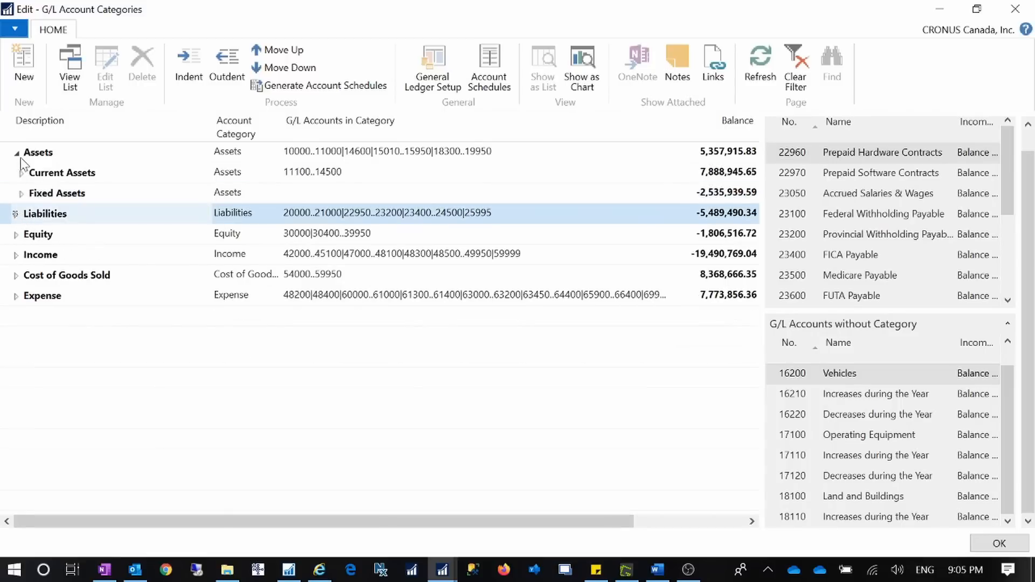
{"action": "left_click", "coordinate": [17, 154]}
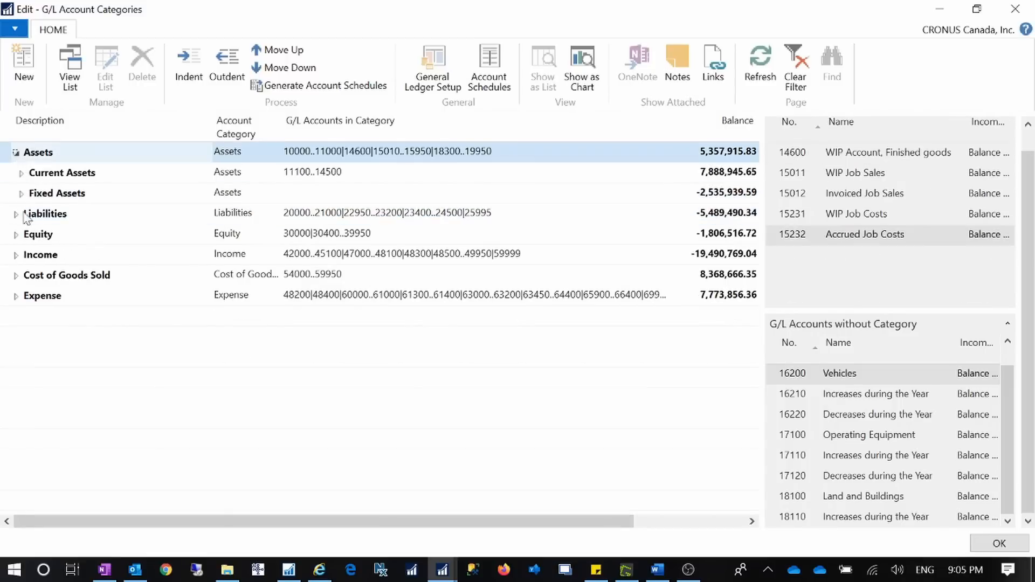
{"action": "left_click", "coordinate": [16, 154]}
{"action": "left_click", "coordinate": [18, 215]}
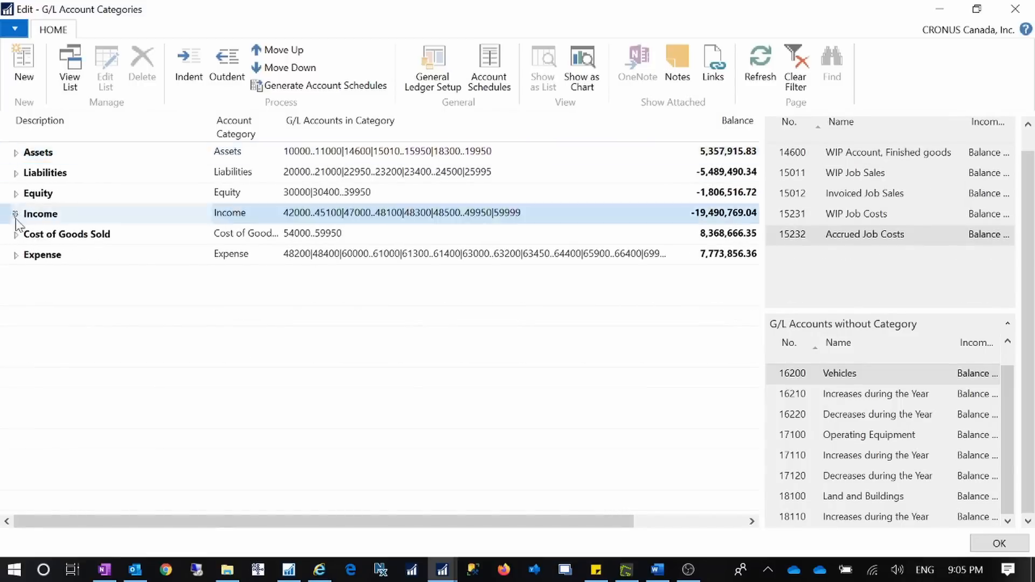
{"action": "left_click", "coordinate": [17, 214]}
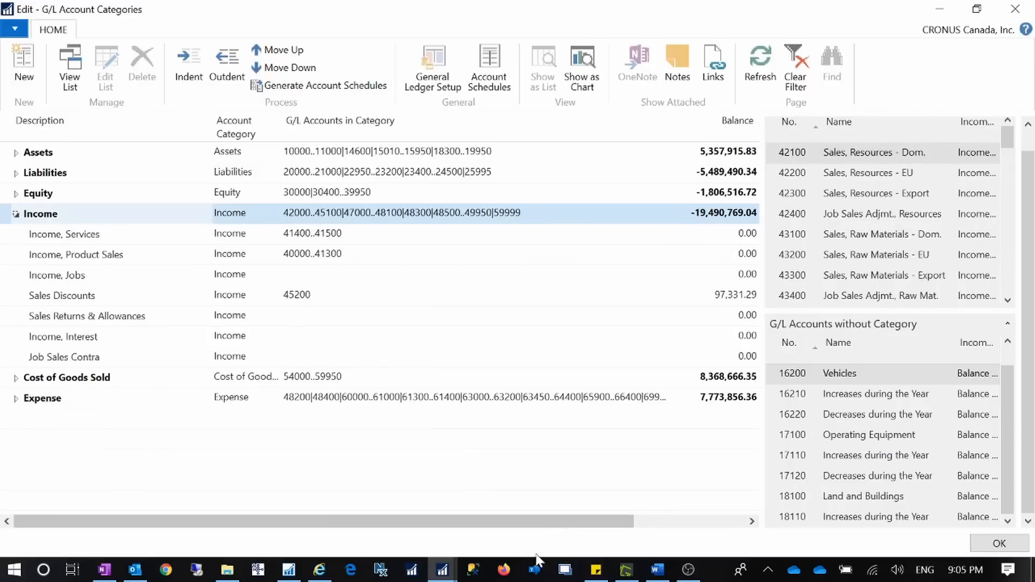
- Bring the TEST-IN schedule in front of the G/L account categories to compare its income rows with the Income subcategories, and minimize it
{"action": "left_click", "coordinate": [443, 570]}
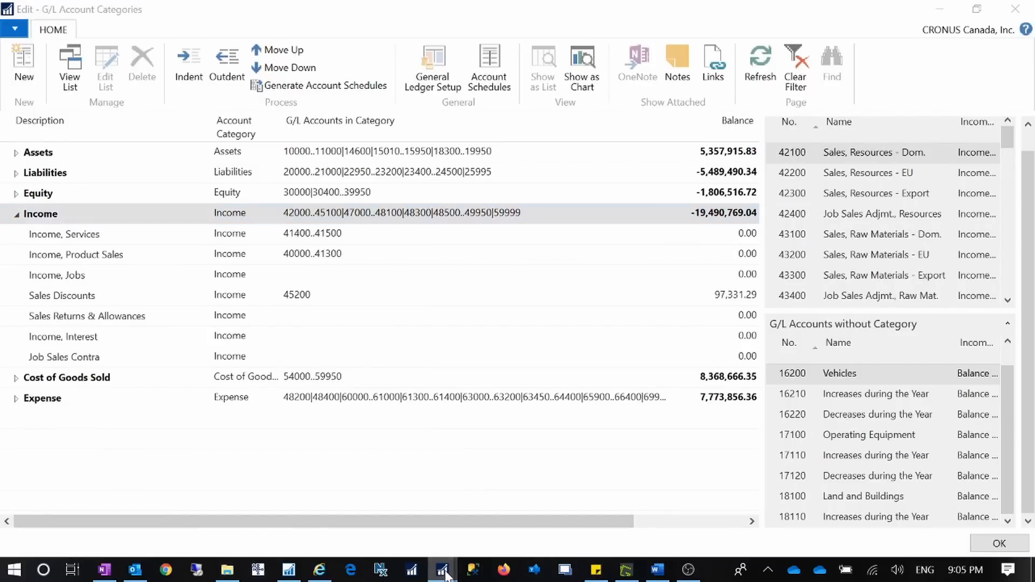
{"action": "left_click", "coordinate": [725, 507]}
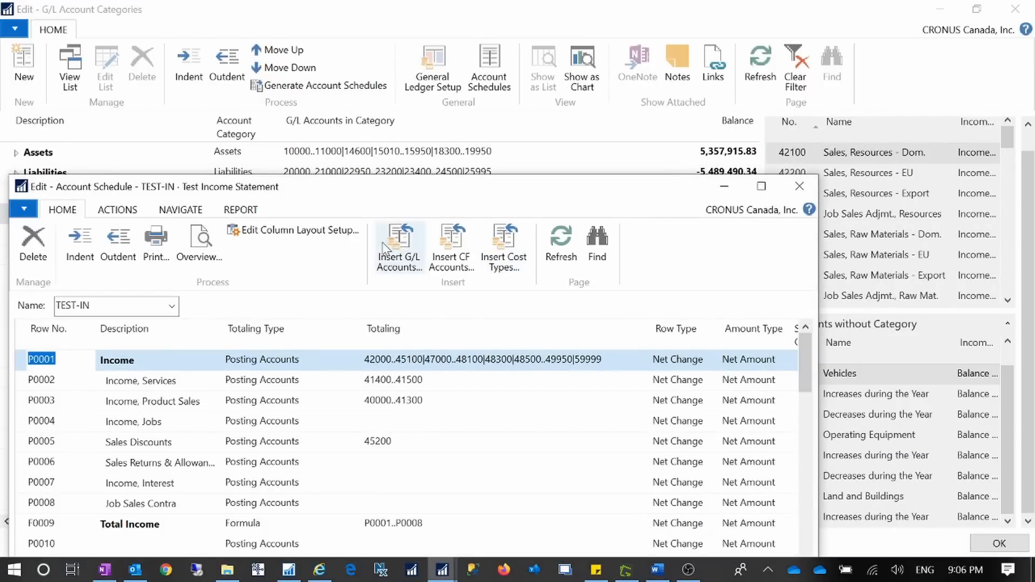
{"action": "left_click_drag", "start_coordinate": [352, 197], "coordinate": [410, 100]}
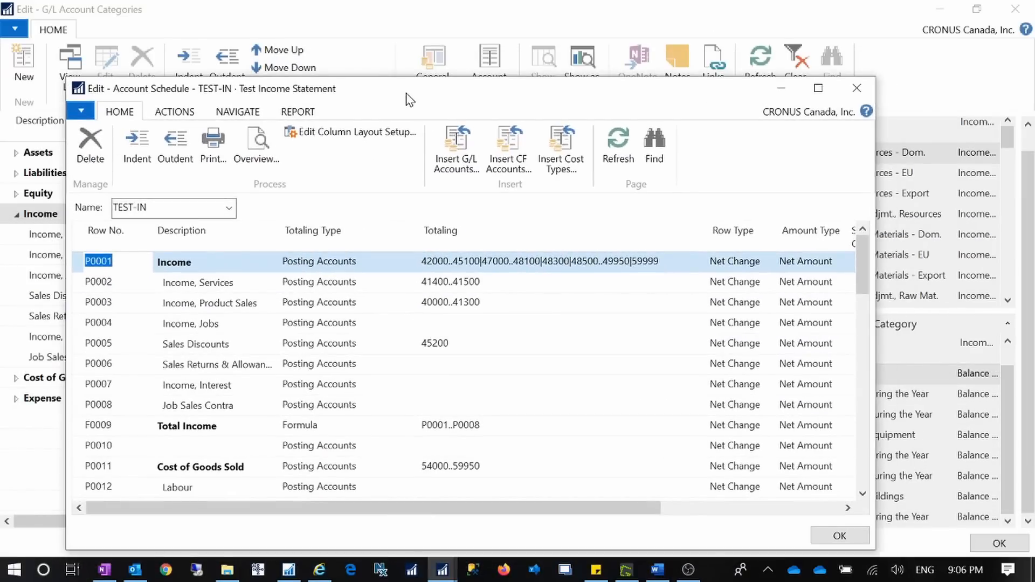
{"action": "left_click", "coordinate": [788, 95]}
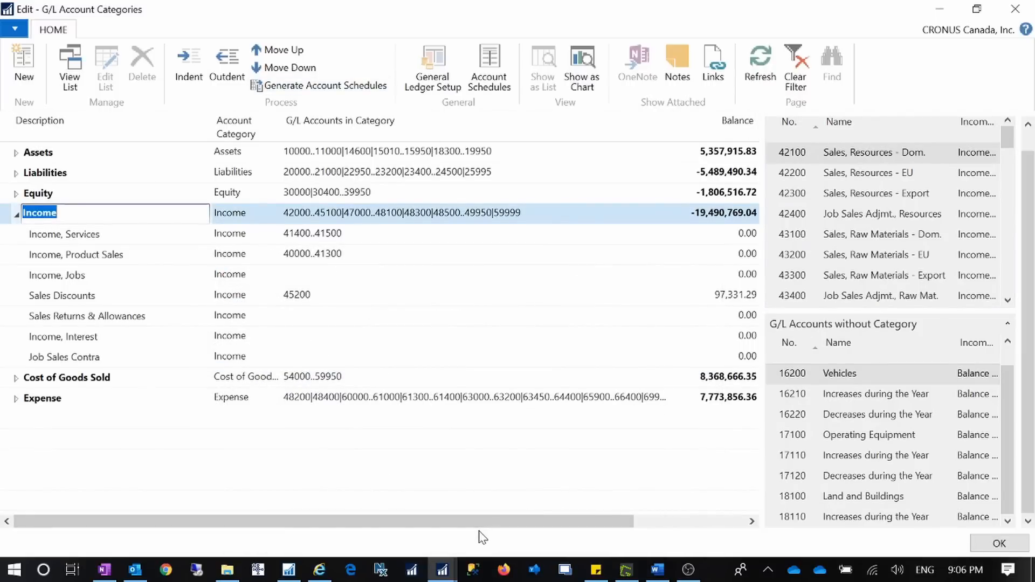
- Examine the Additional Report Definition options available for the Assets category without choosing one
{"action": "left_click_drag", "start_coordinate": [474, 522], "coordinate": [576, 514]}
{"action": "left_click_drag", "start_coordinate": [576, 512], "coordinate": [301, 509]}
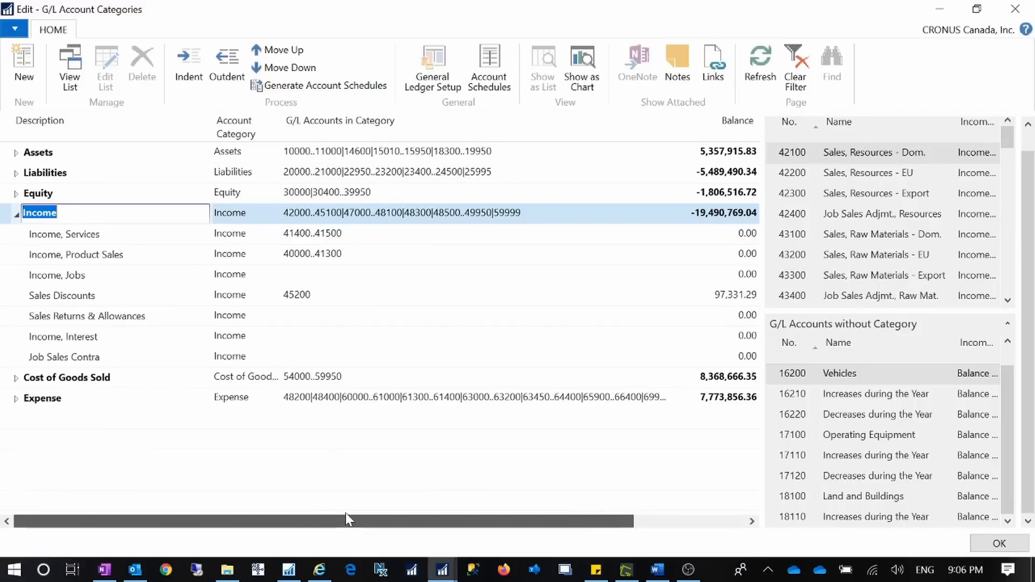
{"action": "left_click_drag", "start_coordinate": [453, 522], "coordinate": [1, 519]}
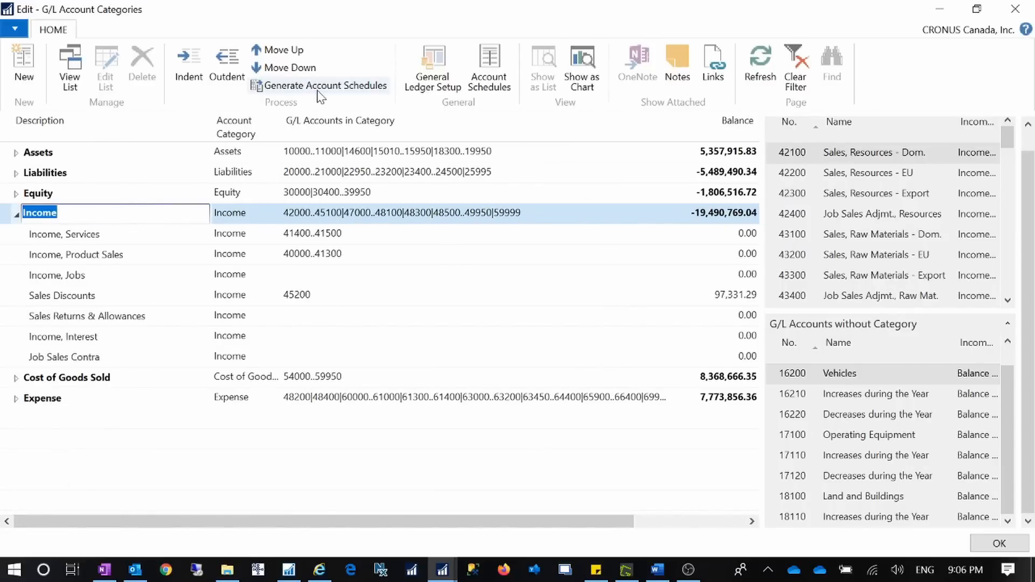
{"action": "left_click_drag", "start_coordinate": [278, 526], "coordinate": [451, 501]}
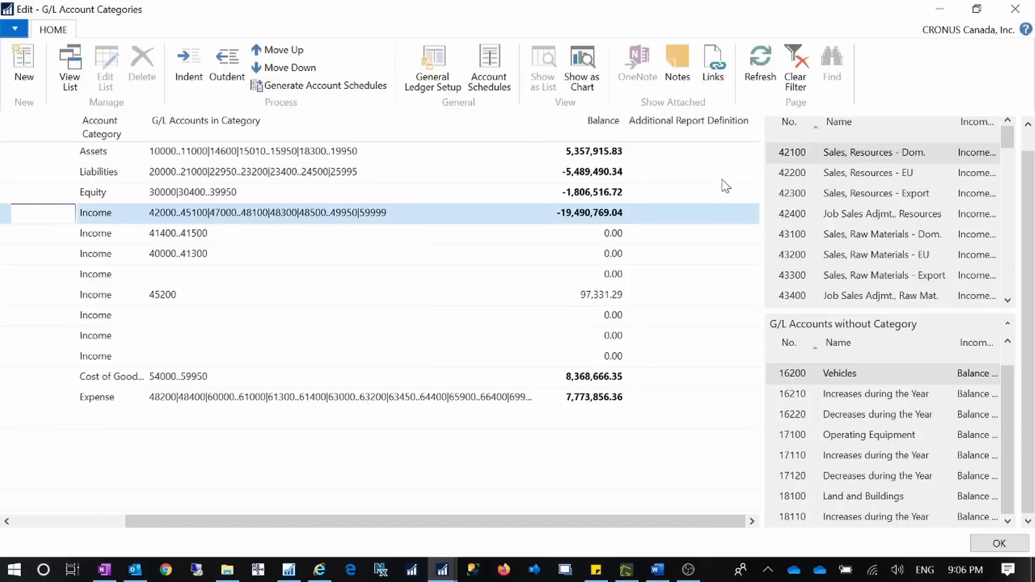
{"action": "left_click", "coordinate": [746, 154]}
{"action": "left_click", "coordinate": [751, 152]}
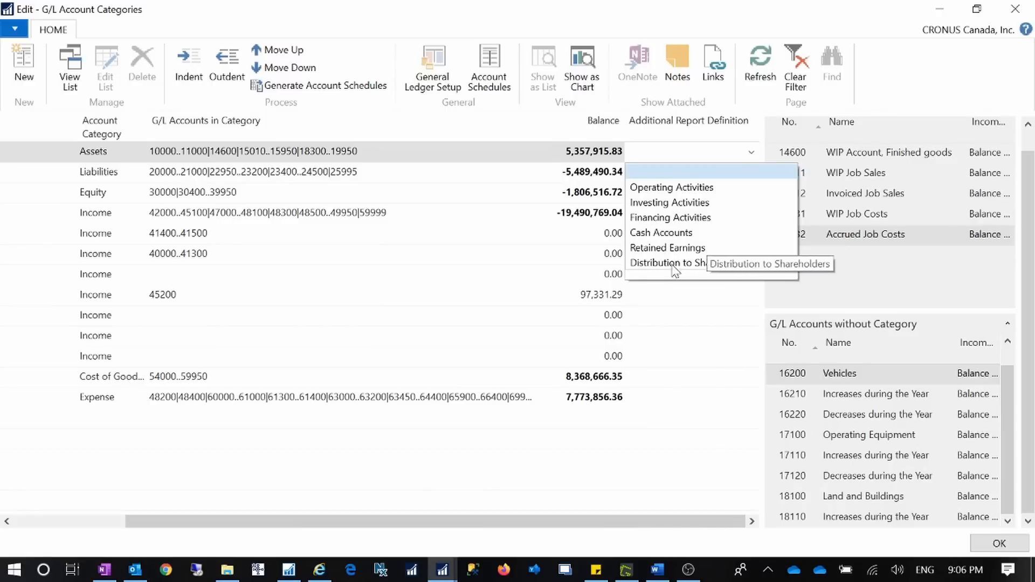
{"action": "left_click", "coordinate": [758, 345]}
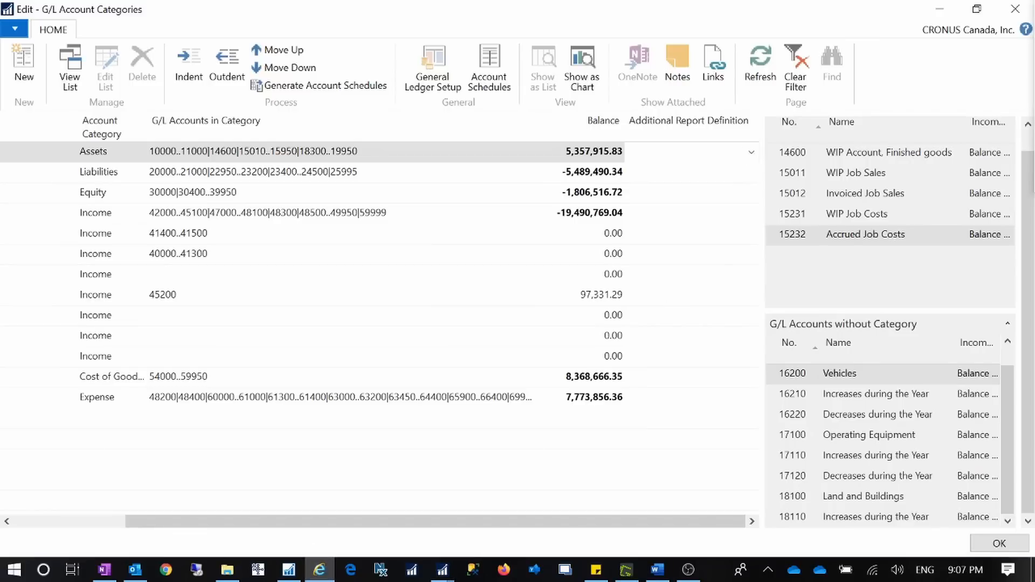
- Switch to Internet Explorer, read where Additional Report Definition is used in the code on the motochini page, and minimize the browser
{"action": "left_click_drag", "start_coordinate": [1034, 108], "coordinate": [392, 31]}
{"action": "left_click", "coordinate": [772, 33]}
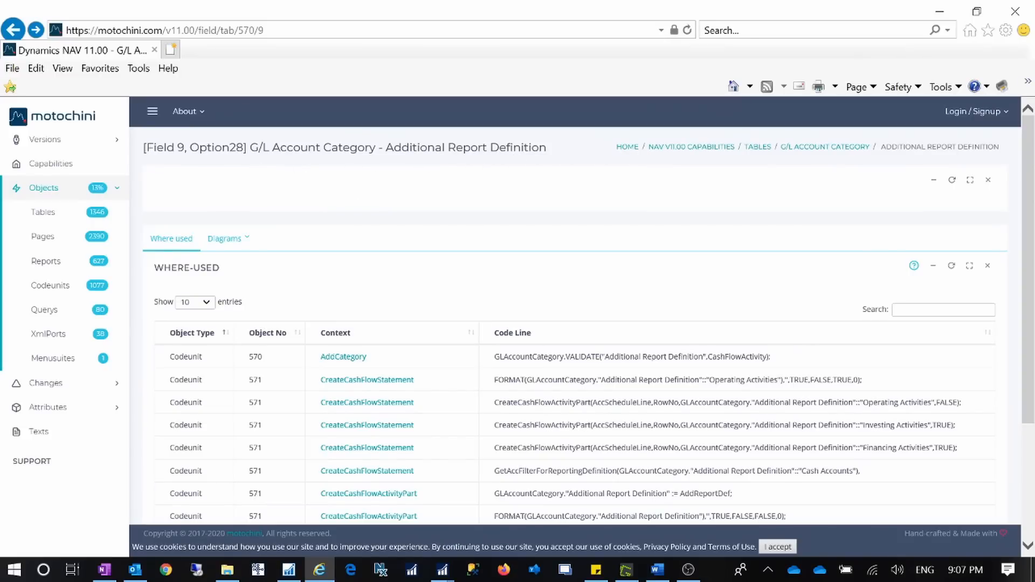
{"action": "scroll", "coordinate": [488, 453], "scroll_direction": "down", "scroll_amount": 3}
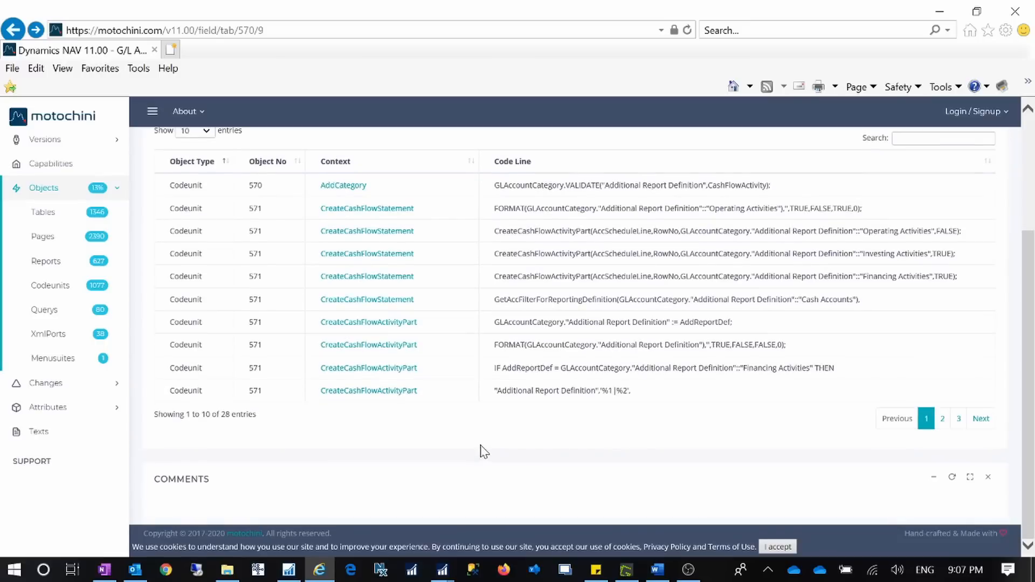
{"action": "scroll", "coordinate": [483, 449], "scroll_direction": "up", "scroll_amount": 1}
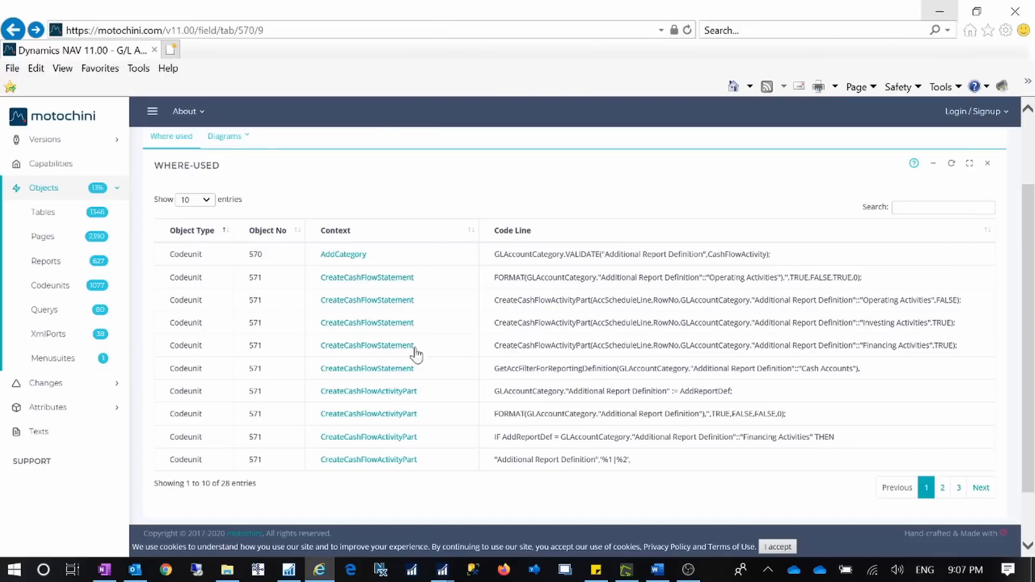
{"action": "left_click", "coordinate": [940, 12]}
- Check the Assets category's Additional Report Definition choices once more, leave them unset, and return to the main G/L Account Categories page
{"action": "left_click", "coordinate": [751, 154]}
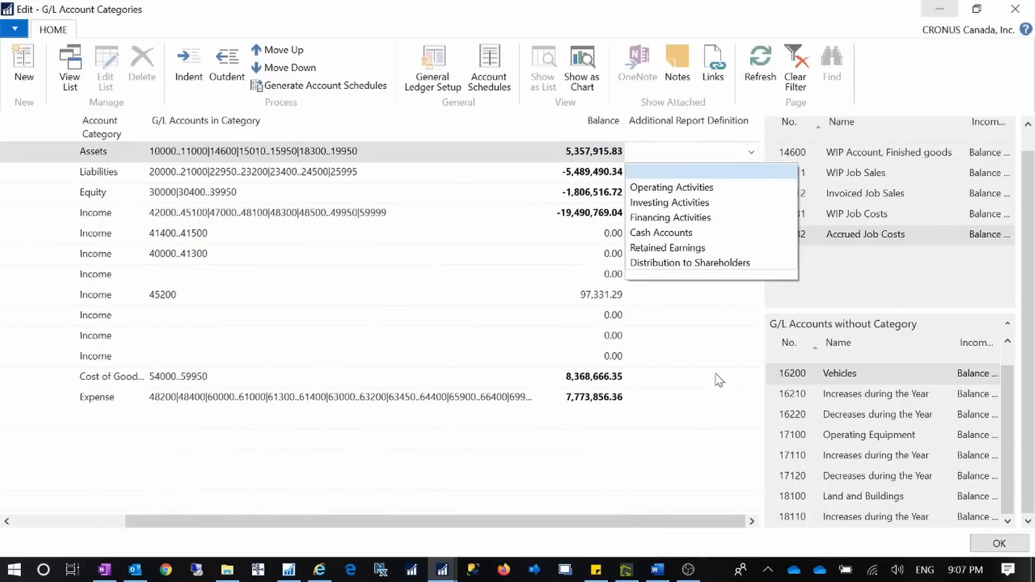
{"action": "key", "text": "Escape"}
{"action": "left_click", "coordinate": [940, 10]}
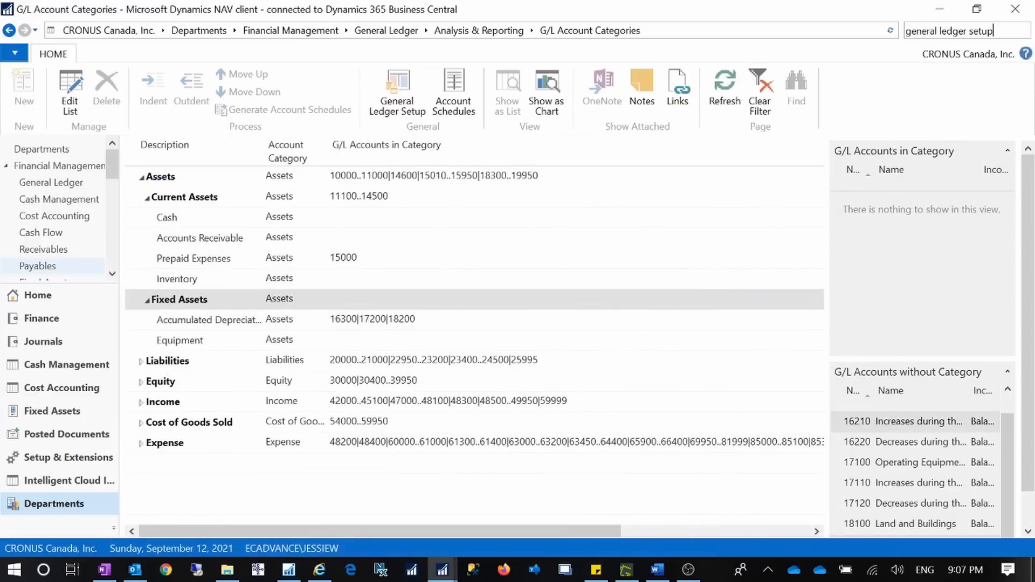
- Search for "cash flow state", preview the Cash Flow Statement report, review its operating, investing and financing sections, and close it
{"action": "left_click_drag", "start_coordinate": [995, 31], "coordinate": [688, 38]}
{"action": "type", "text": "cash flow state"}
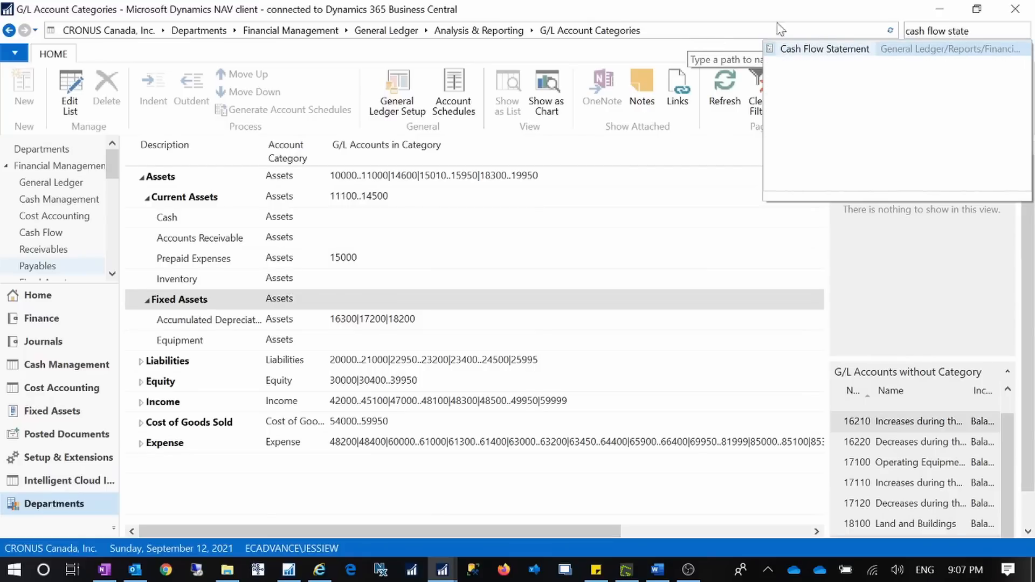
{"action": "left_click", "coordinate": [788, 47]}
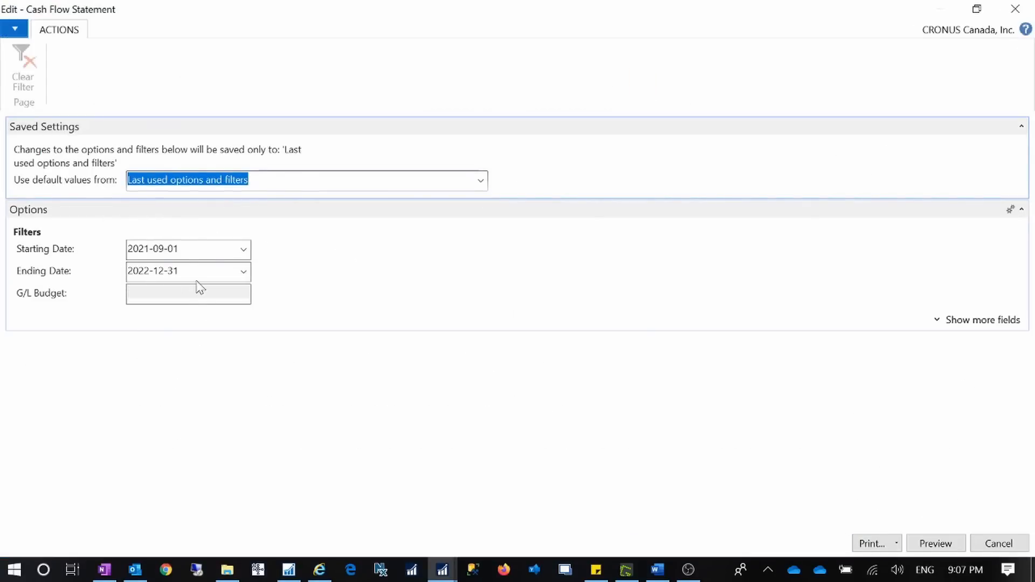
{"action": "left_click", "coordinate": [995, 544]}
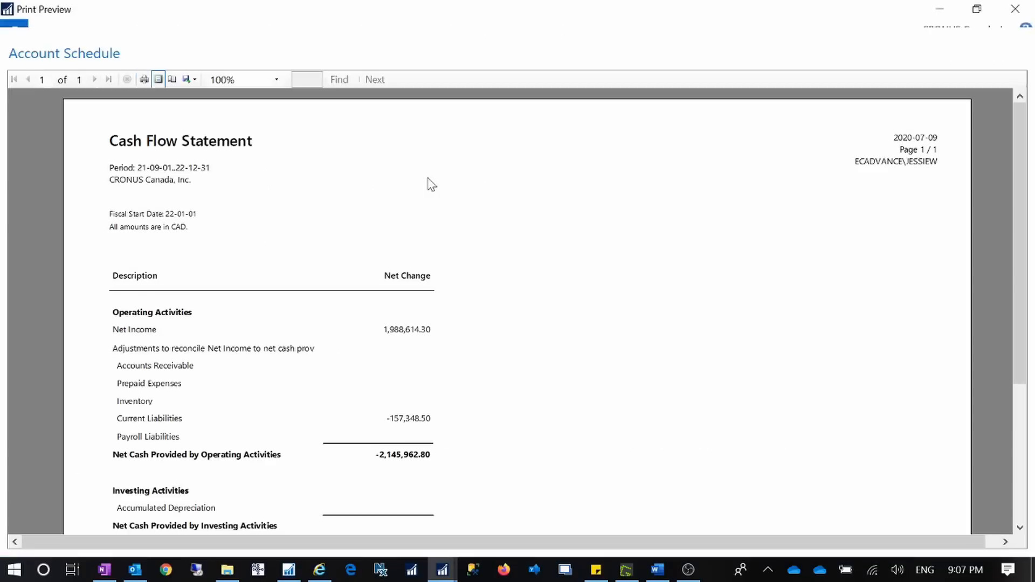
{"action": "scroll", "coordinate": [237, 338], "scroll_direction": "down", "scroll_amount": 3}
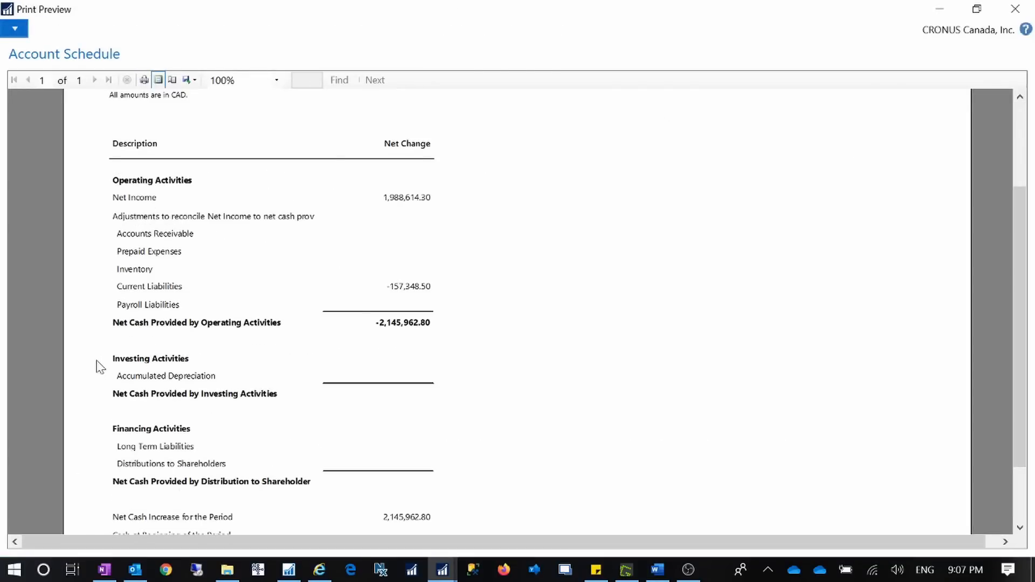
{"action": "scroll", "coordinate": [185, 369], "scroll_direction": "down", "scroll_amount": 2}
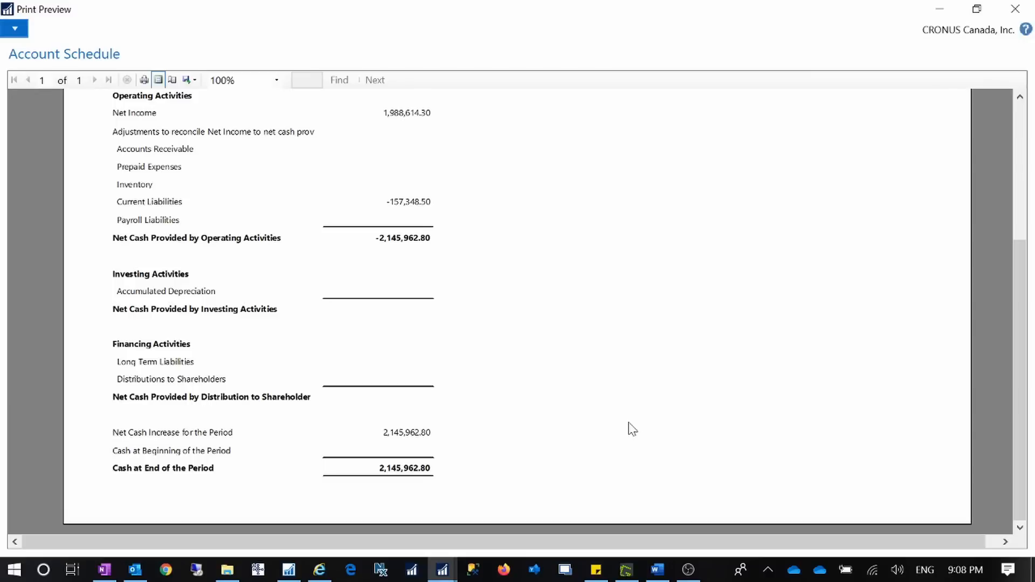
{"action": "left_click", "coordinate": [1015, 9]}
- Inspect the Additional Report Definition of the Cash and Accumulated Depreciation rows, and list the available definitions for Assets in the editing window
{"action": "left_click_drag", "start_coordinate": [576, 532], "coordinate": [735, 227]}
{"action": "left_click", "coordinate": [756, 218]}
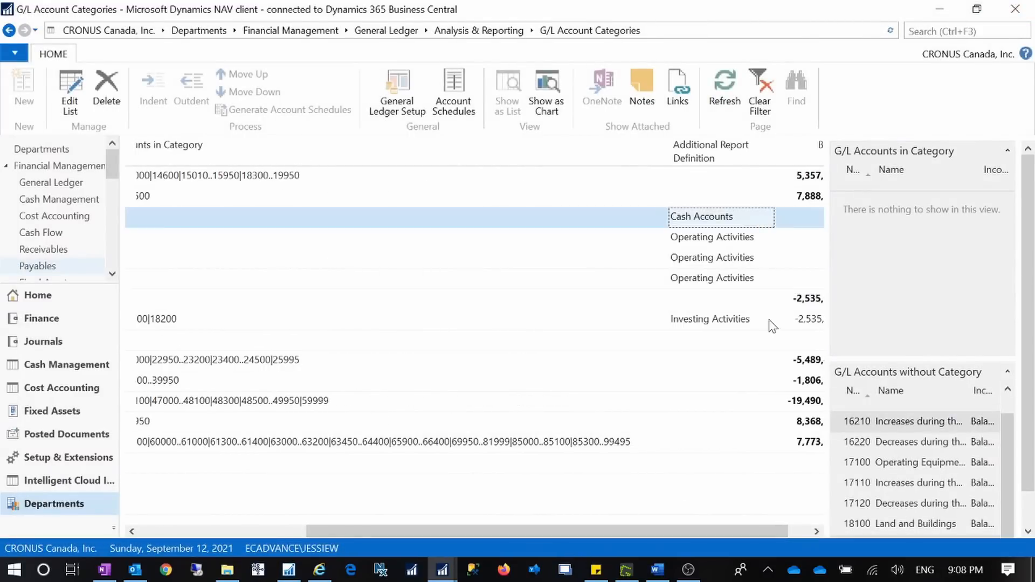
{"action": "left_click", "coordinate": [767, 323]}
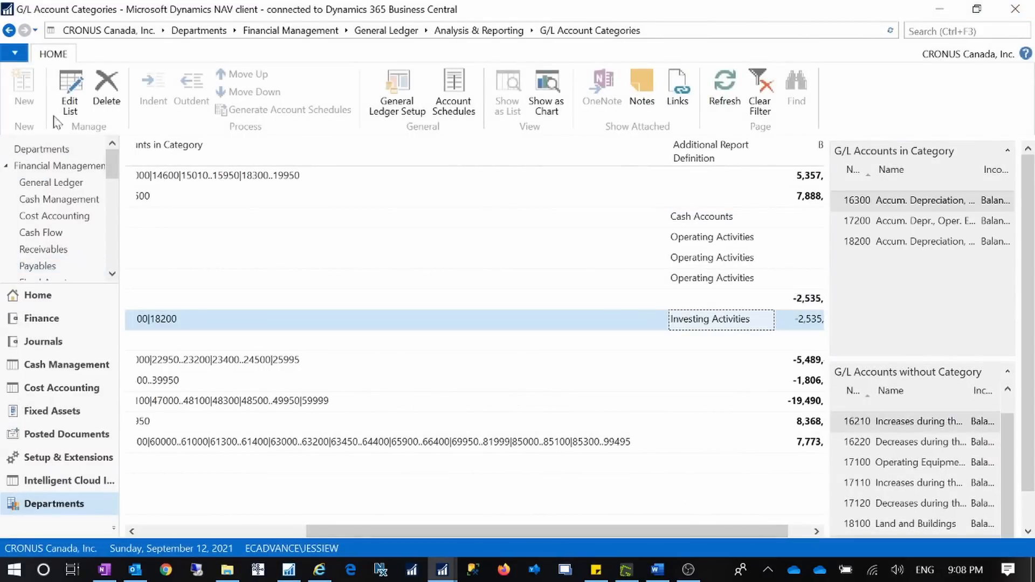
{"action": "left_click", "coordinate": [70, 102]}
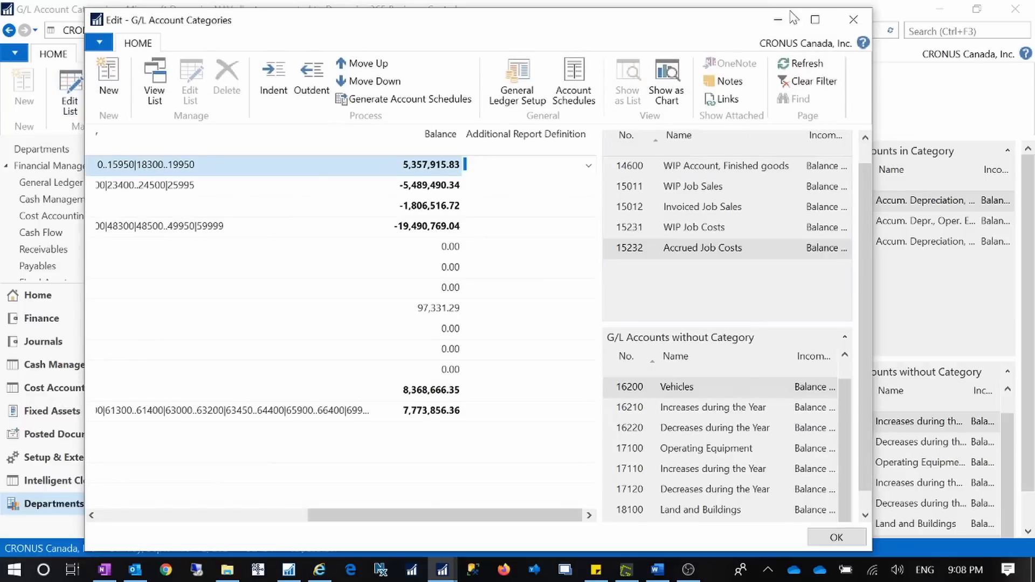
{"action": "left_click", "coordinate": [590, 168]}
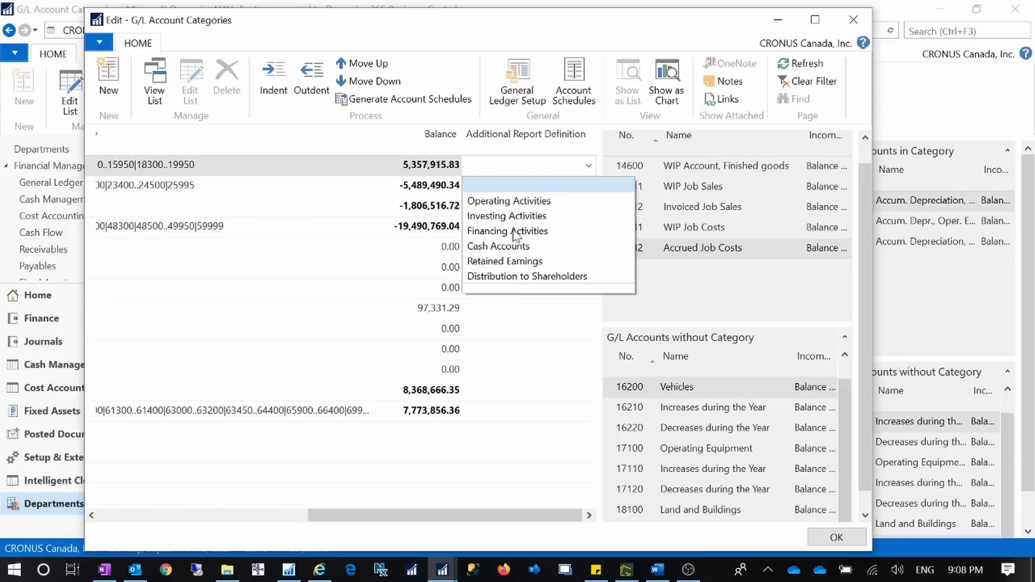
- Close the duplicate Account Schedules list window and return to the main G/L Account Categories page
{"action": "left_click", "coordinate": [439, 573]}
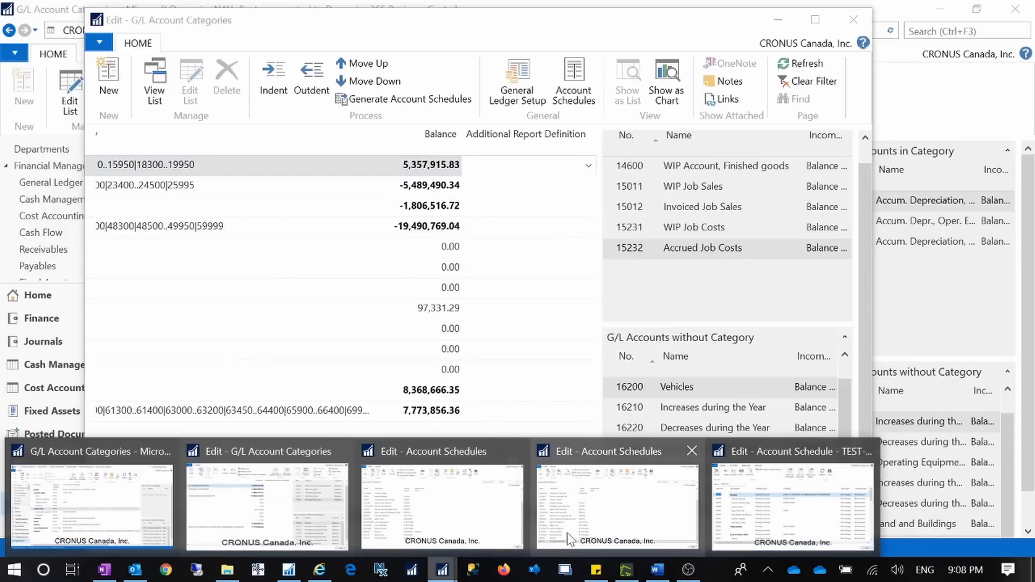
{"action": "left_click", "coordinate": [567, 539]}
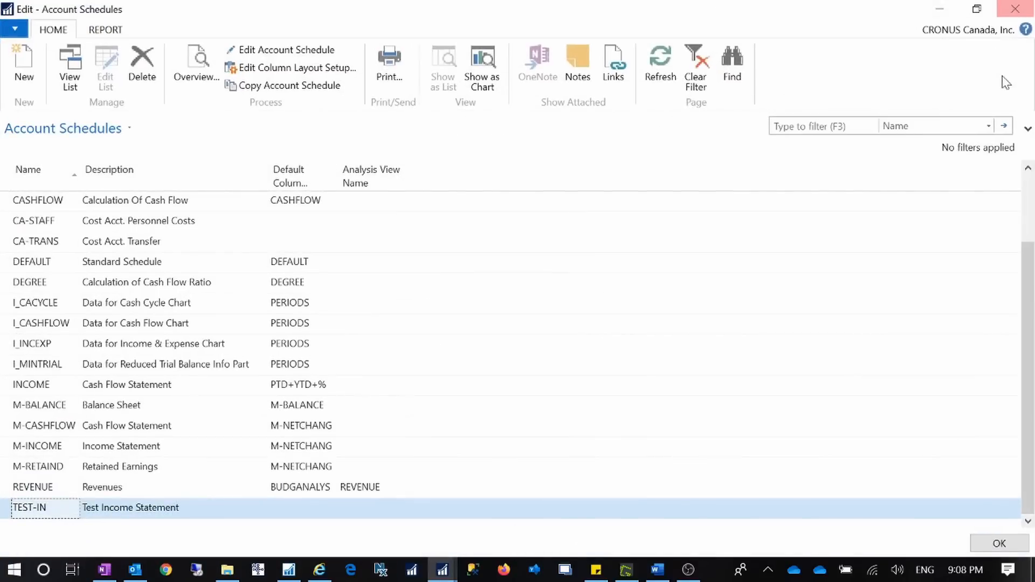
{"action": "left_click", "coordinate": [1015, 8]}
{"action": "mouse_move", "coordinate": [439, 576]}
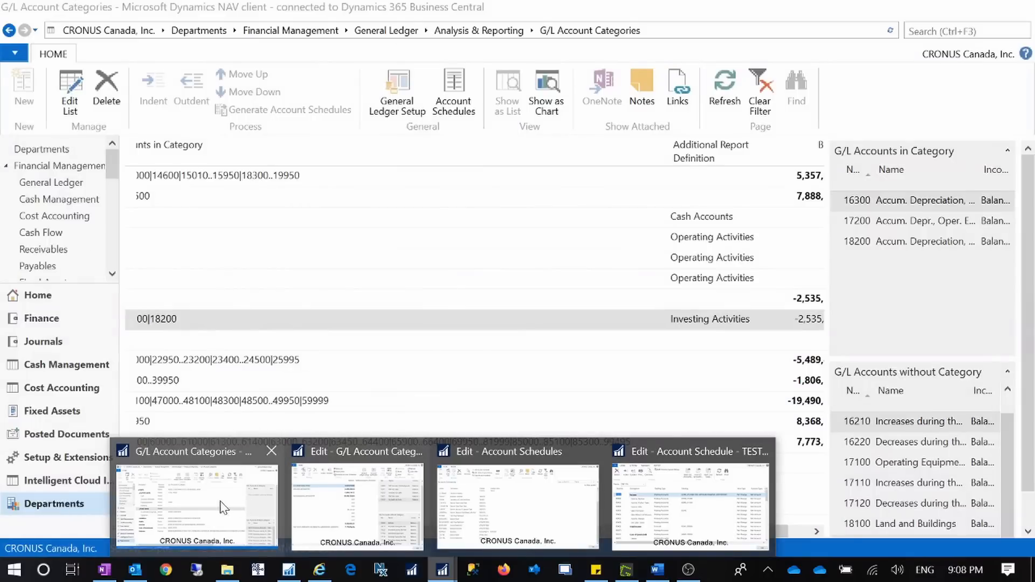
{"action": "left_click", "coordinate": [224, 507]}
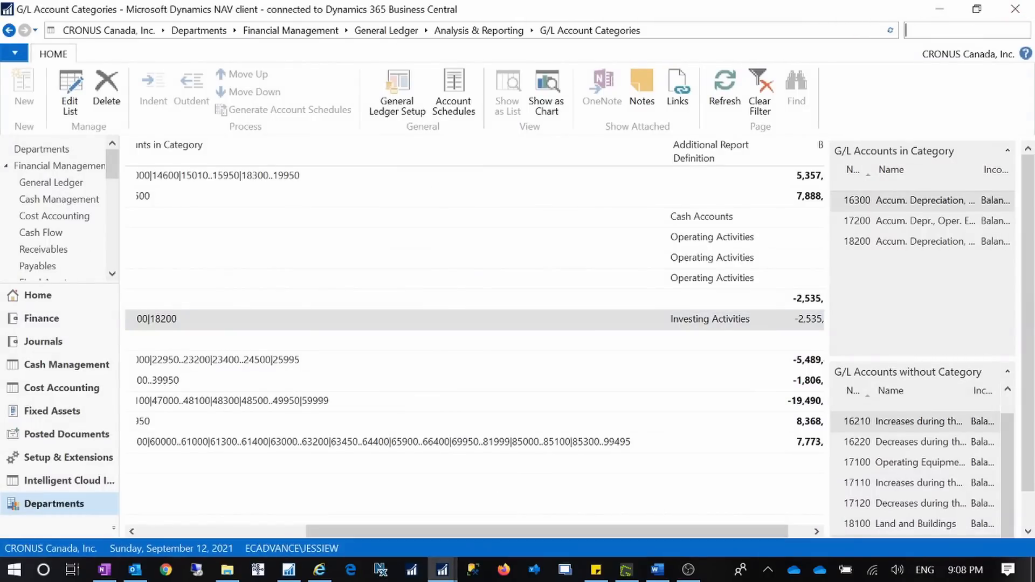
- Search for "cash flow sta" and preview the Cash Flow Statement report
{"action": "type", "text": "cs"}
{"action": "key", "text": "BackSpace"}
{"action": "type", "text": "ahs"}
{"action": "key", "text": "BackSpace"}
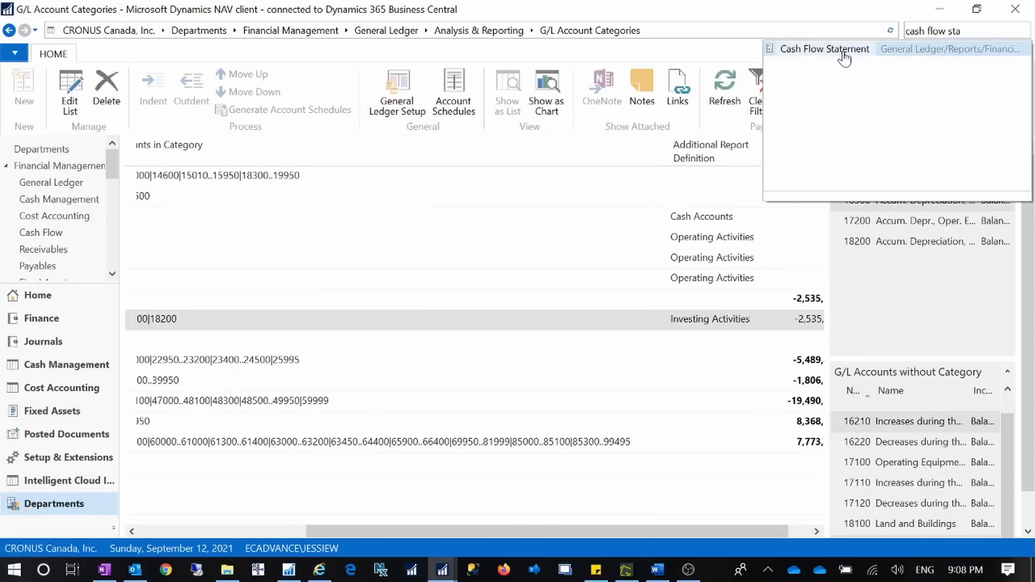
{"action": "left_click", "coordinate": [846, 58]}
{"action": "left_click", "coordinate": [936, 544]}
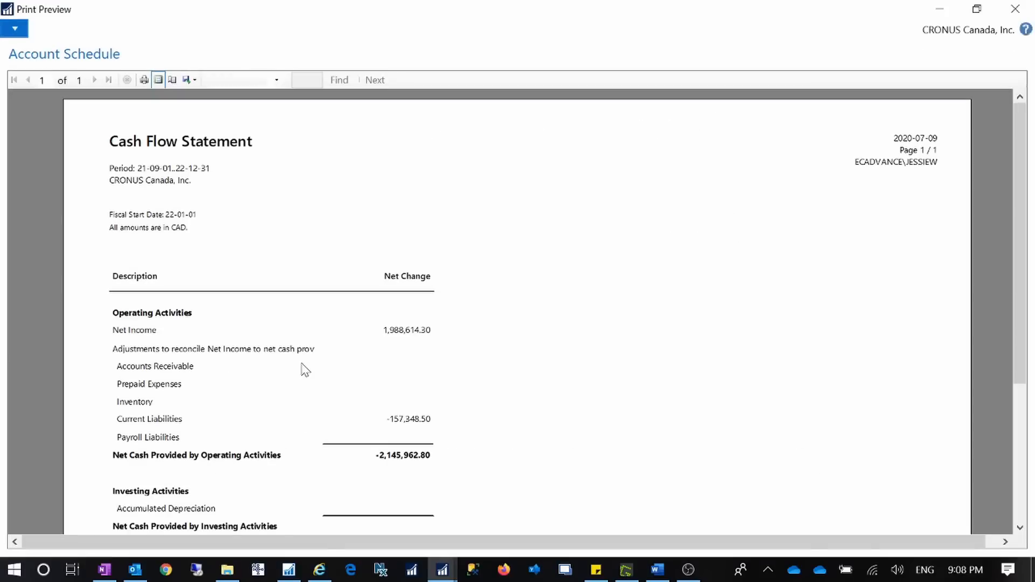
- Shrink the Cash Flow Statement preview to a floating window wide enough for the Net Change column, beside the categories' Additional Report Definition column
{"action": "left_click_drag", "start_coordinate": [488, 22], "coordinate": [182, 537]}
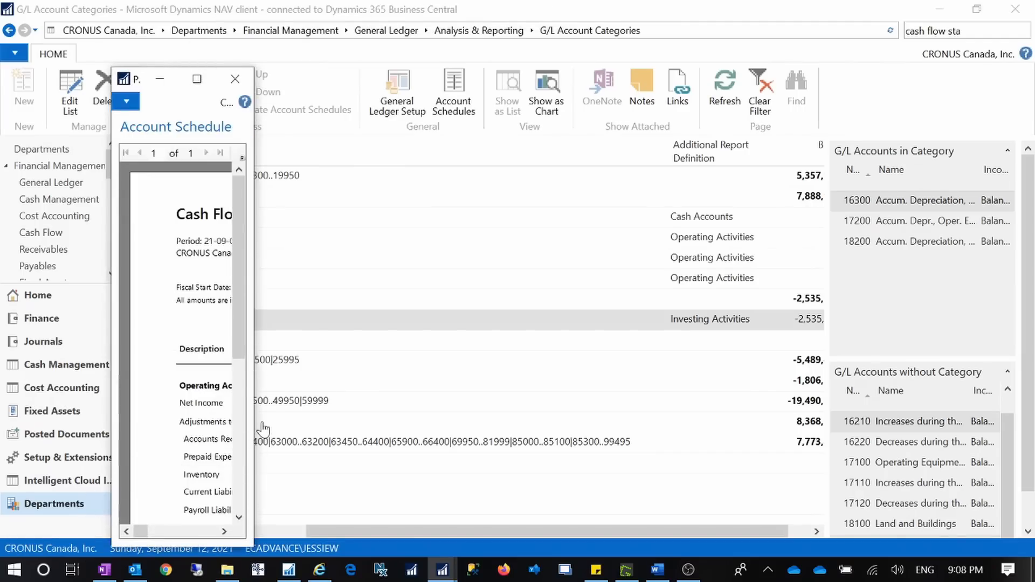
{"action": "left_click_drag", "start_coordinate": [255, 419], "coordinate": [494, 406]}
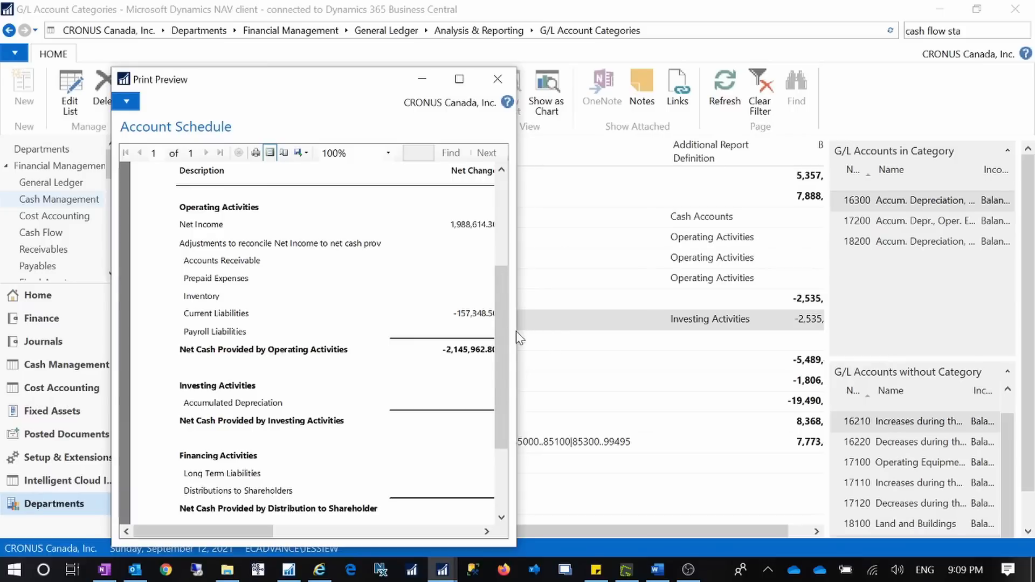
{"action": "left_click_drag", "start_coordinate": [517, 331], "coordinate": [634, 339]}
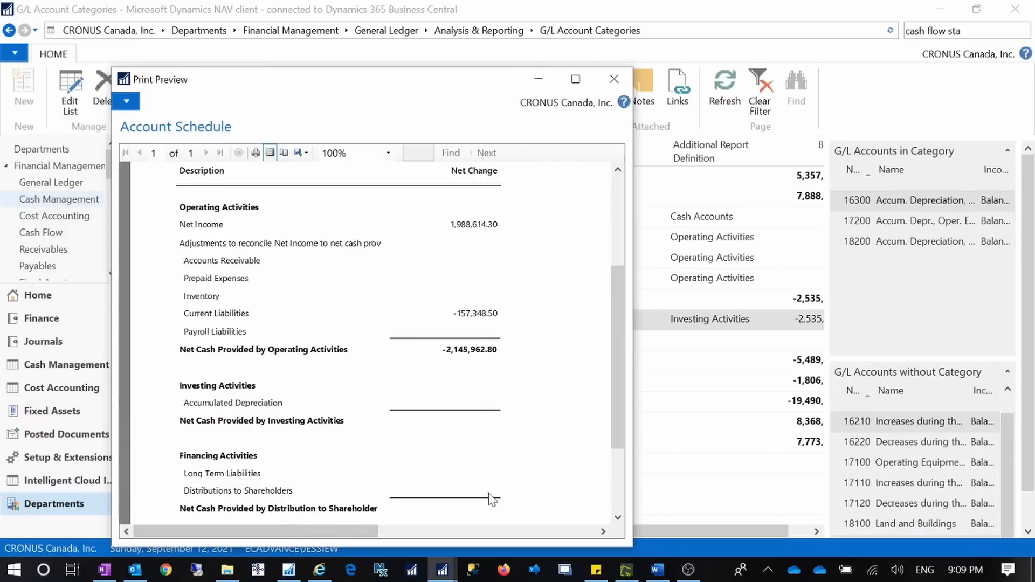
- Switch to the G/L Account Categories editing window and review the Additional Report Definition choices for Assets, leaving the field blank
{"action": "mouse_move", "coordinate": [470, 555]}
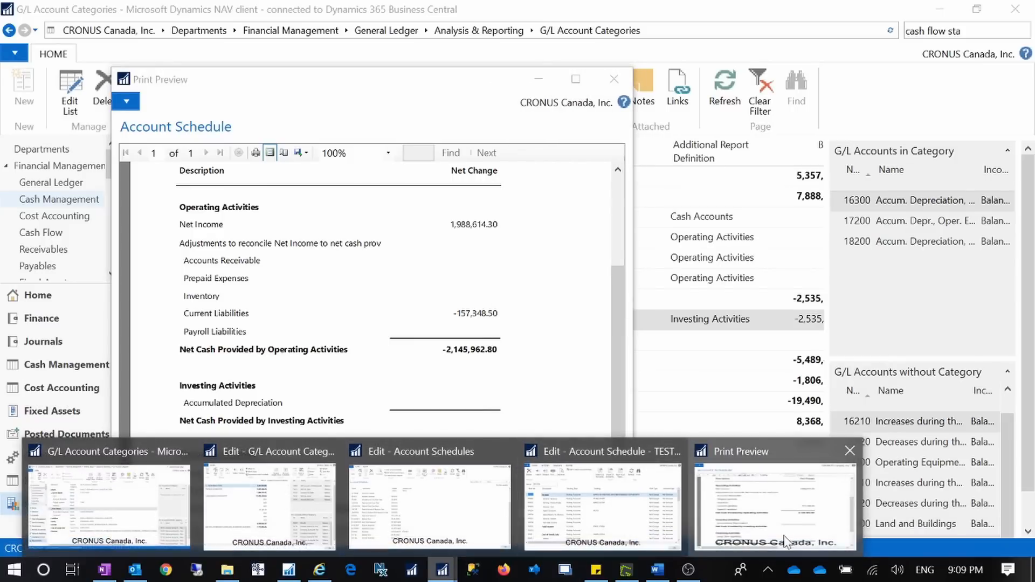
{"action": "left_click", "coordinate": [779, 535]}
{"action": "mouse_move", "coordinate": [443, 571]}
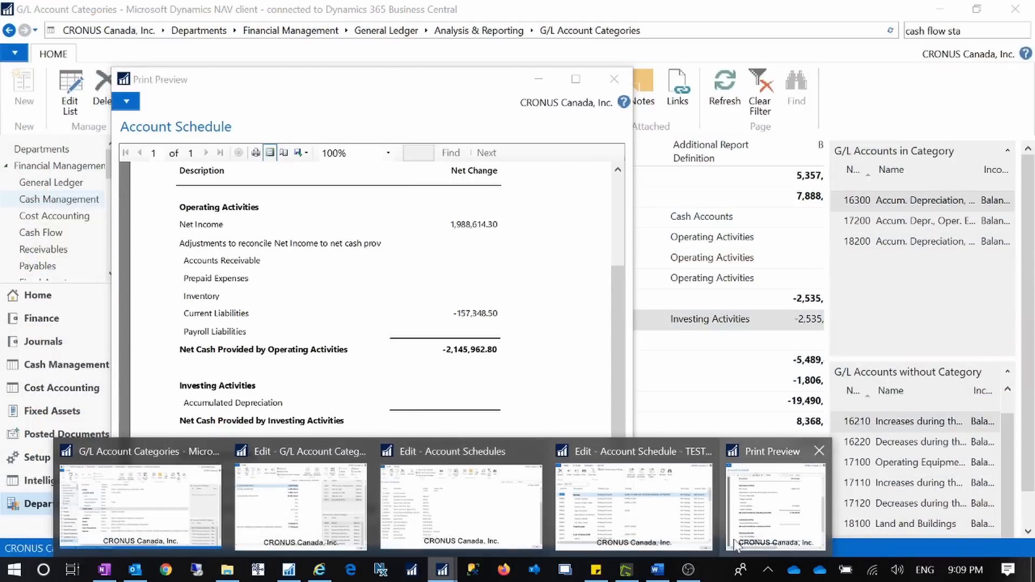
{"action": "left_click", "coordinate": [635, 512]}
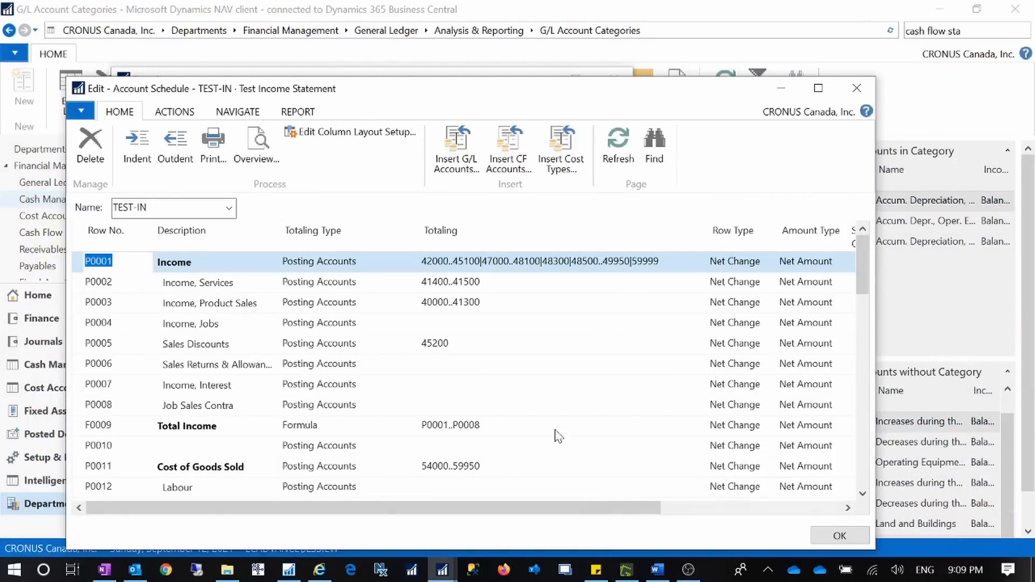
{"action": "mouse_move", "coordinate": [442, 569]}
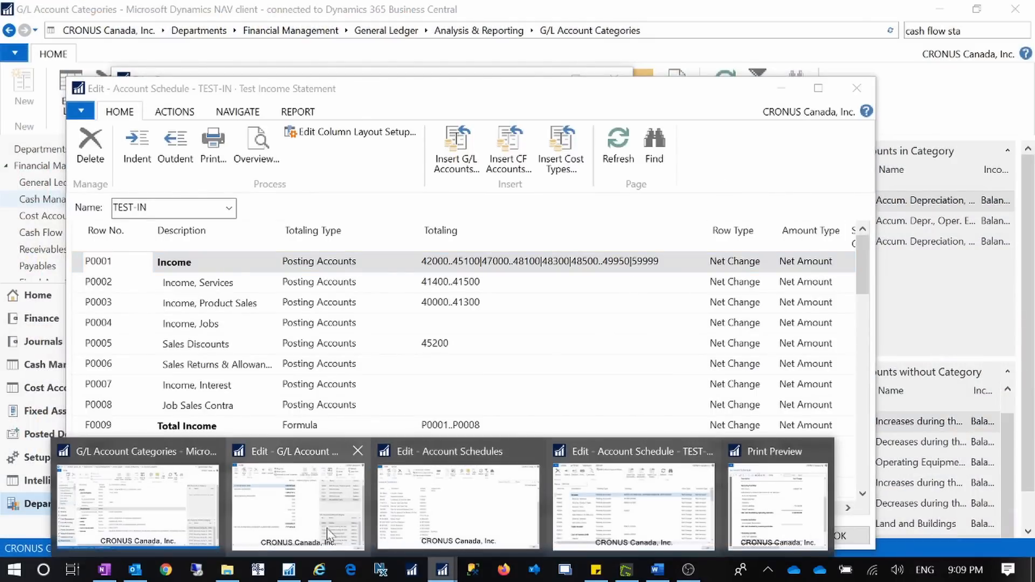
{"action": "left_click", "coordinate": [331, 534]}
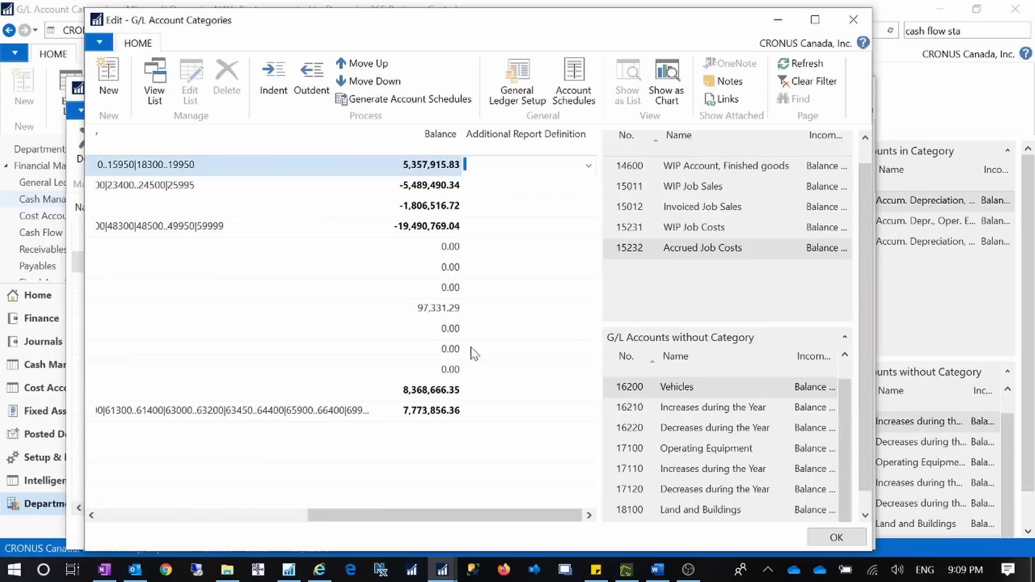
{"action": "left_click", "coordinate": [589, 168]}
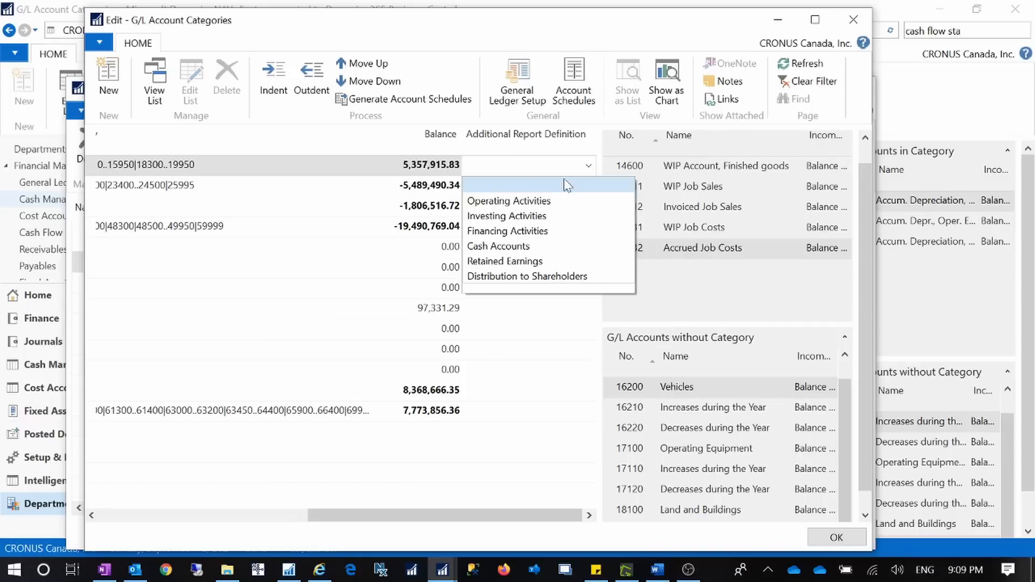
{"action": "left_click", "coordinate": [573, 413]}
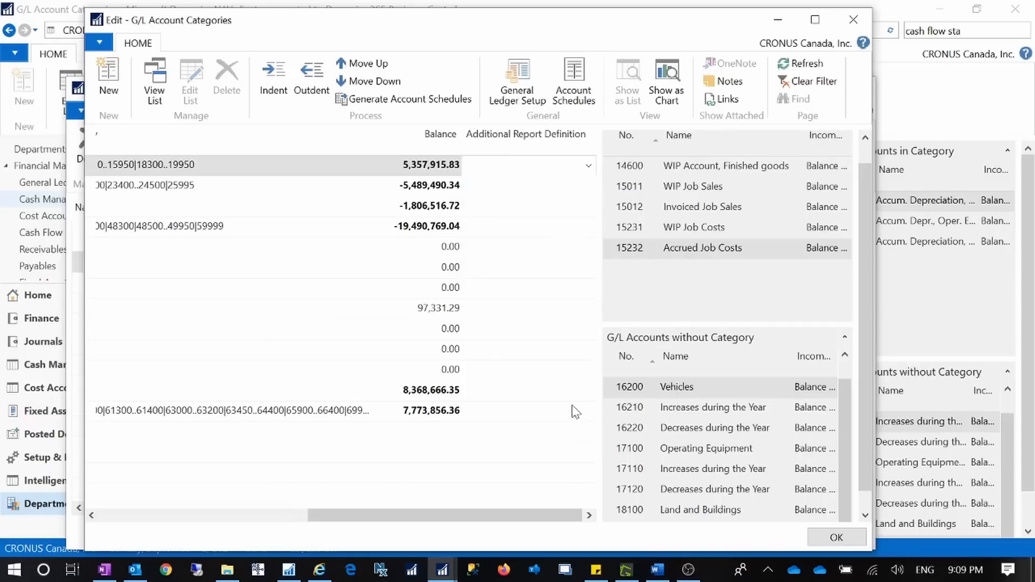
- Switch to Internet Explorer, read page 2 of the motochini where-used list for Additional Report Definition, and minimize the browser
{"action": "left_click", "coordinate": [320, 570]}
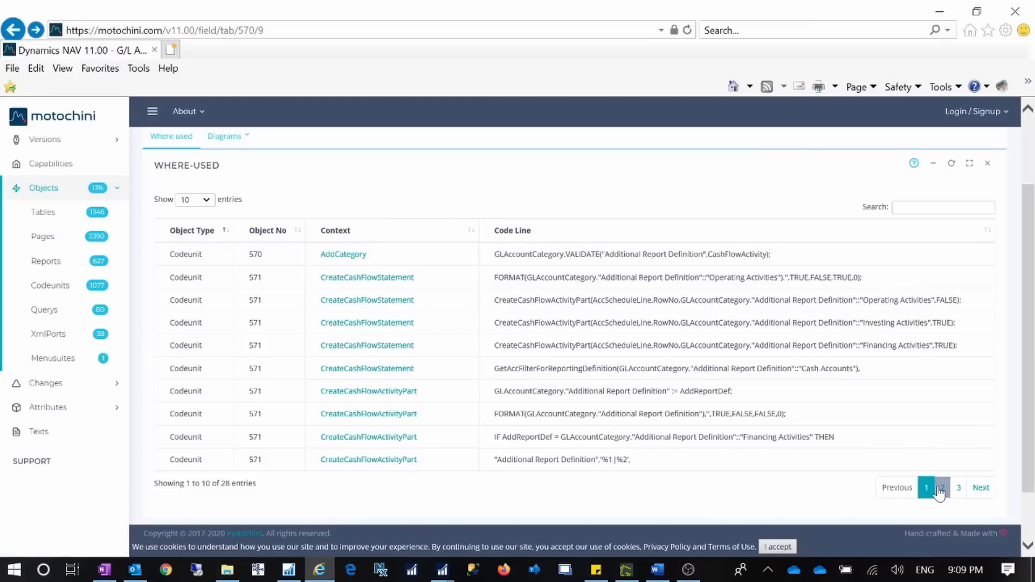
{"action": "left_click", "coordinate": [943, 488]}
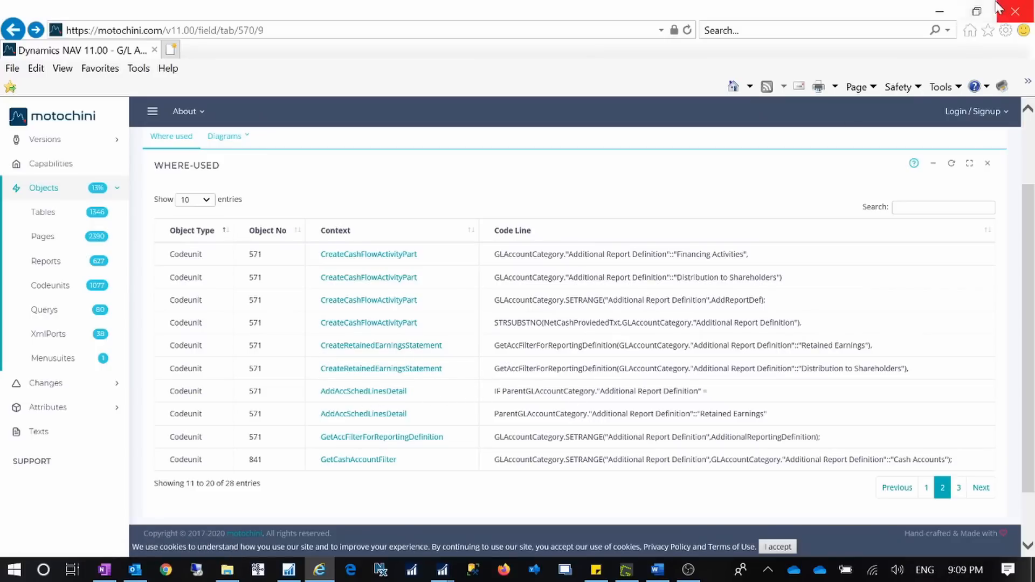
{"action": "left_click", "coordinate": [940, 10]}
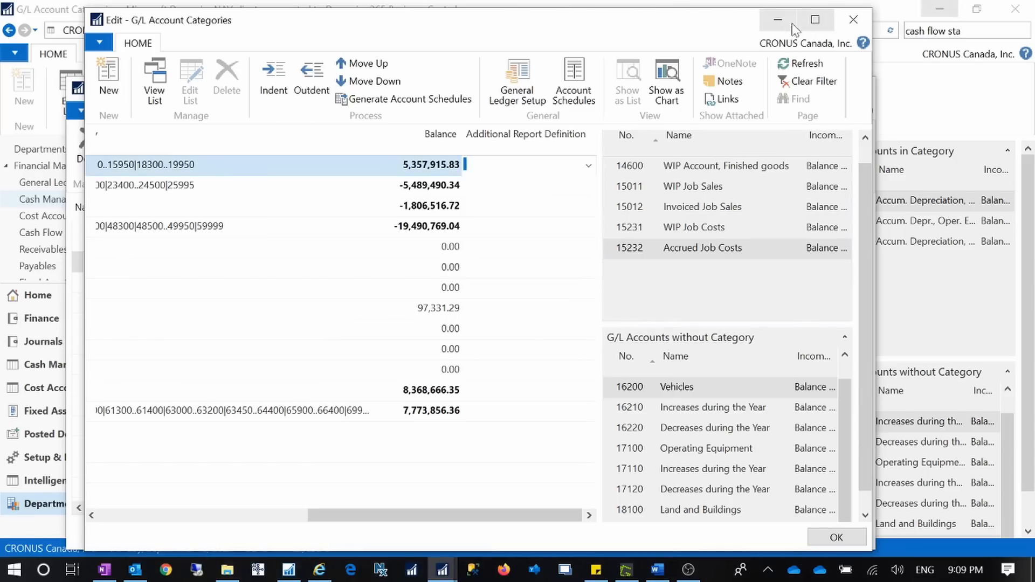
- Minimize the categories editing window, search for "retained ear", preview the Retained Earnings Statement report, and close the preview
{"action": "left_click", "coordinate": [778, 20]}
{"action": "type", "text": "r"}
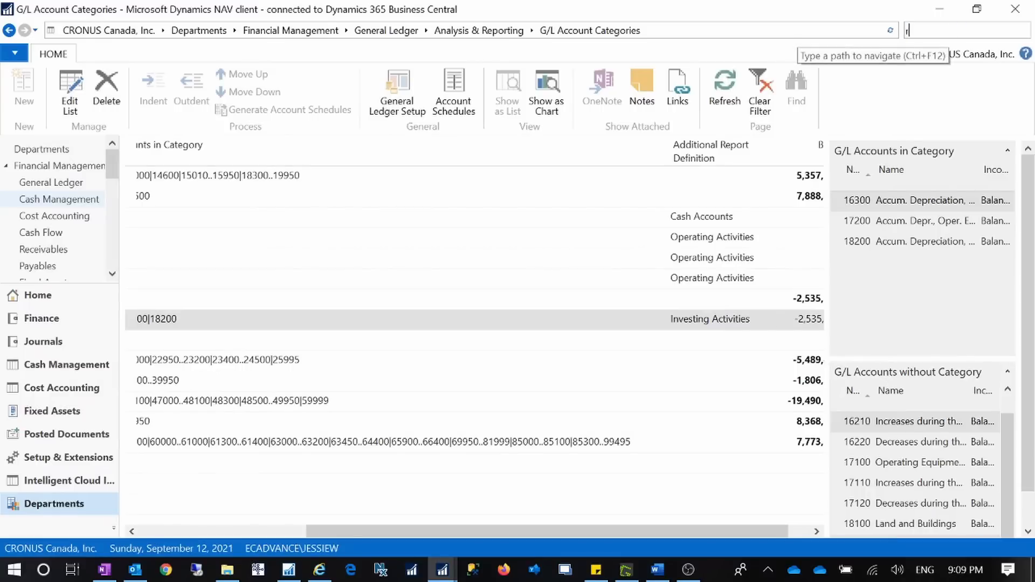
{"action": "type", "text": "etained "}
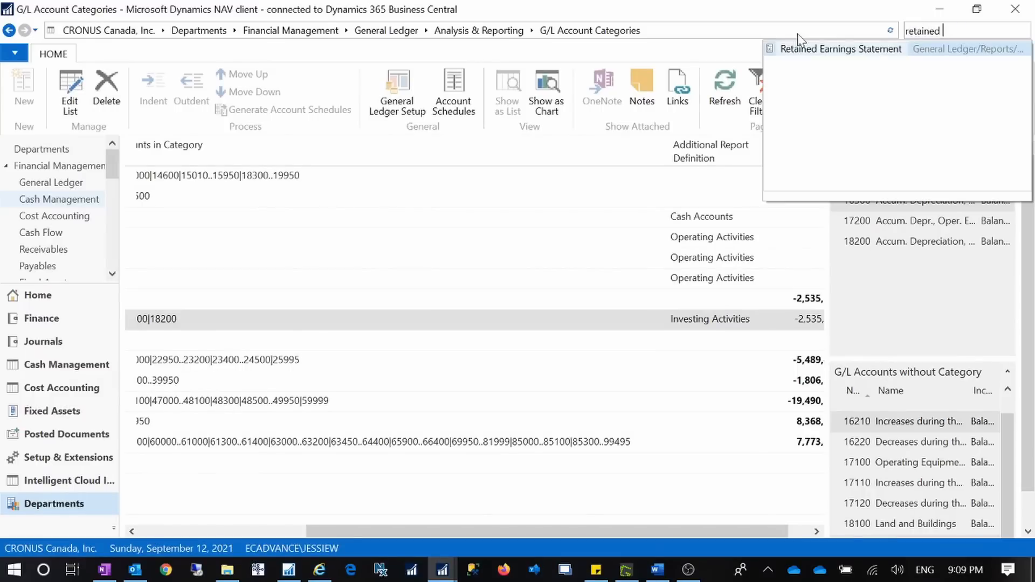
{"action": "type", "text": "ear"}
{"action": "left_click", "coordinate": [800, 50]}
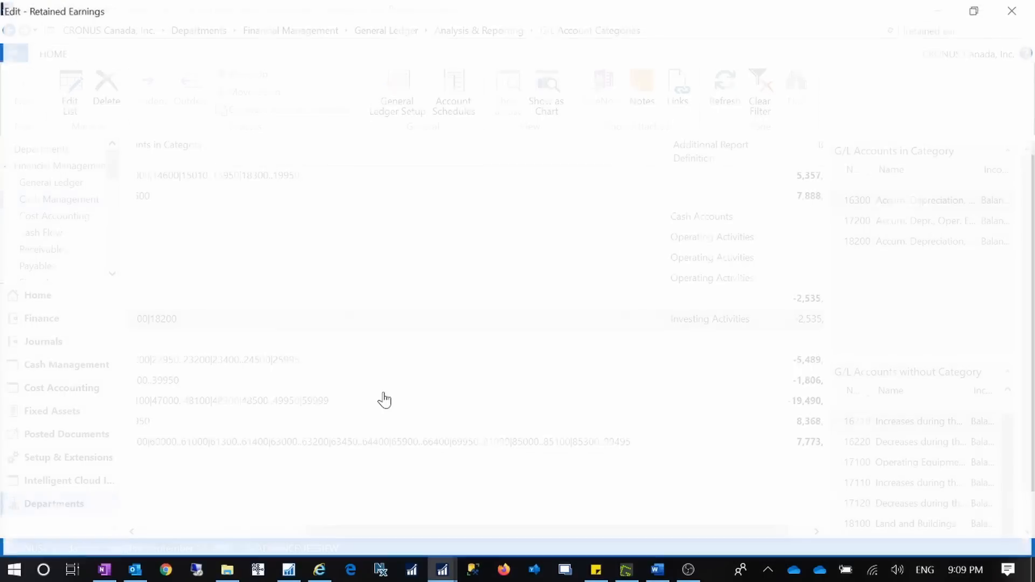
{"action": "left_click", "coordinate": [939, 545]}
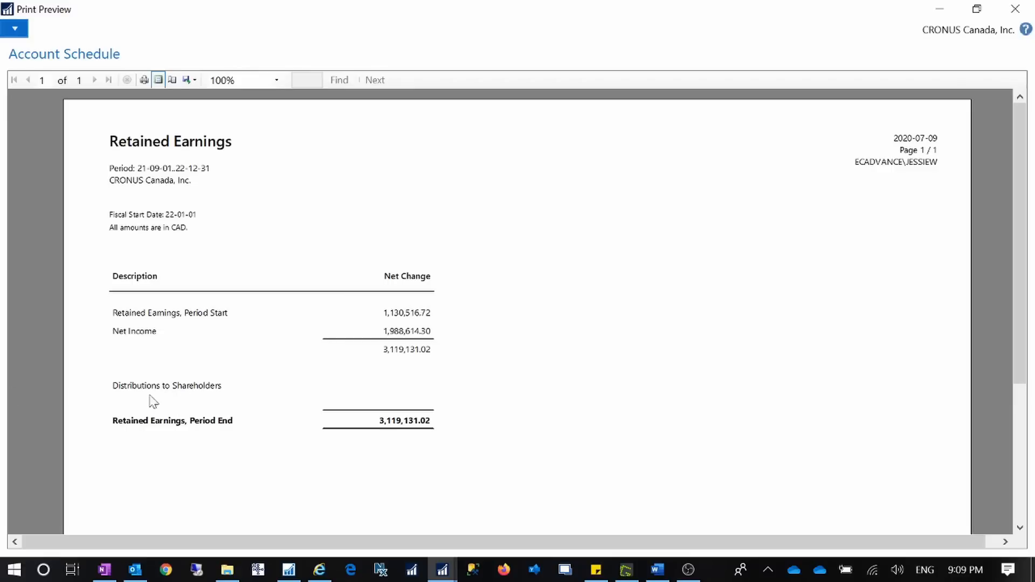
{"action": "left_click", "coordinate": [1015, 9]}
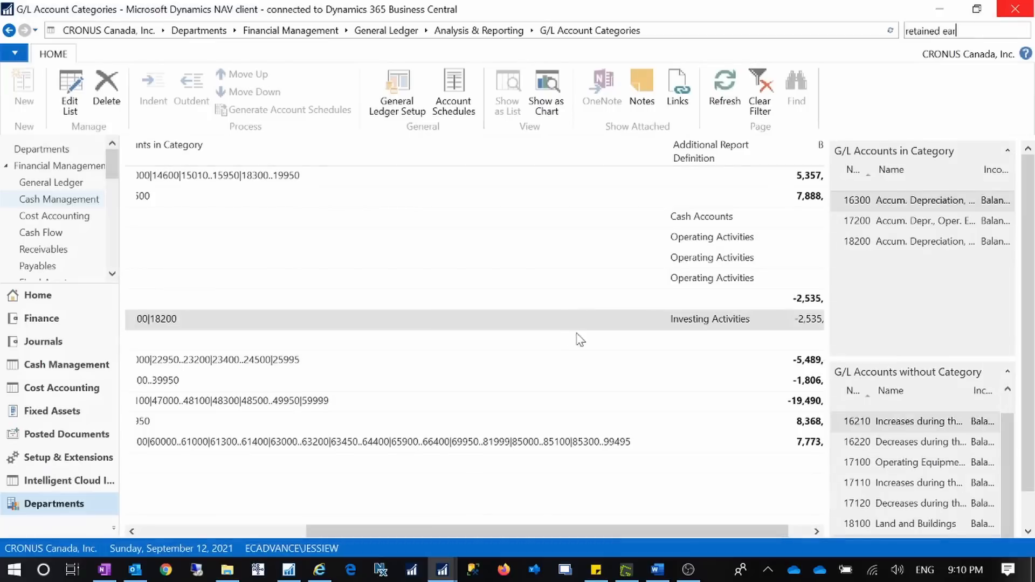
- Review the Additional Report Definition choices for Assets in the editing window again, leave the field blank, and minimize that window
{"action": "left_click", "coordinate": [728, 177]}
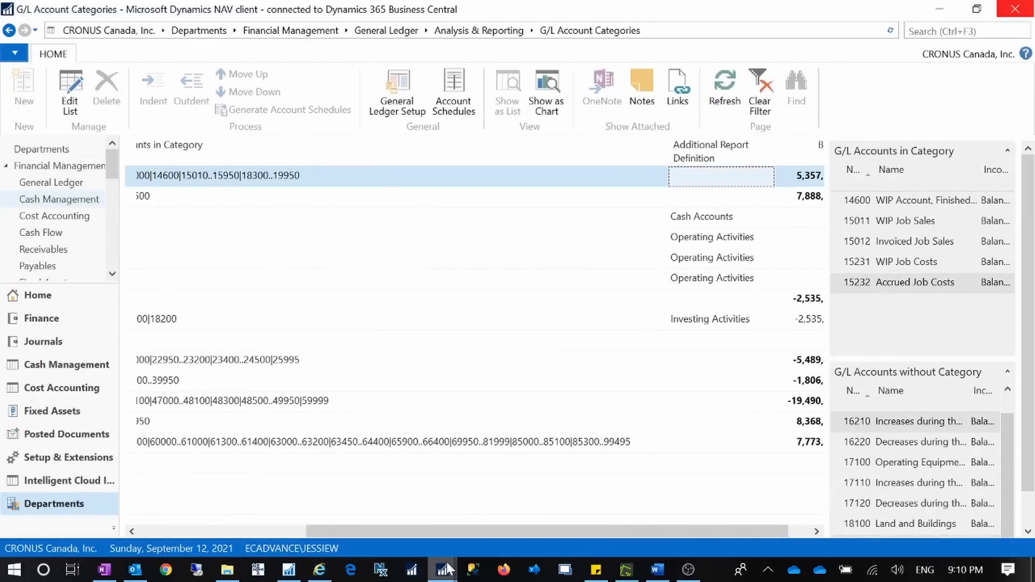
{"action": "mouse_move", "coordinate": [446, 562]}
{"action": "left_click", "coordinate": [626, 518]}
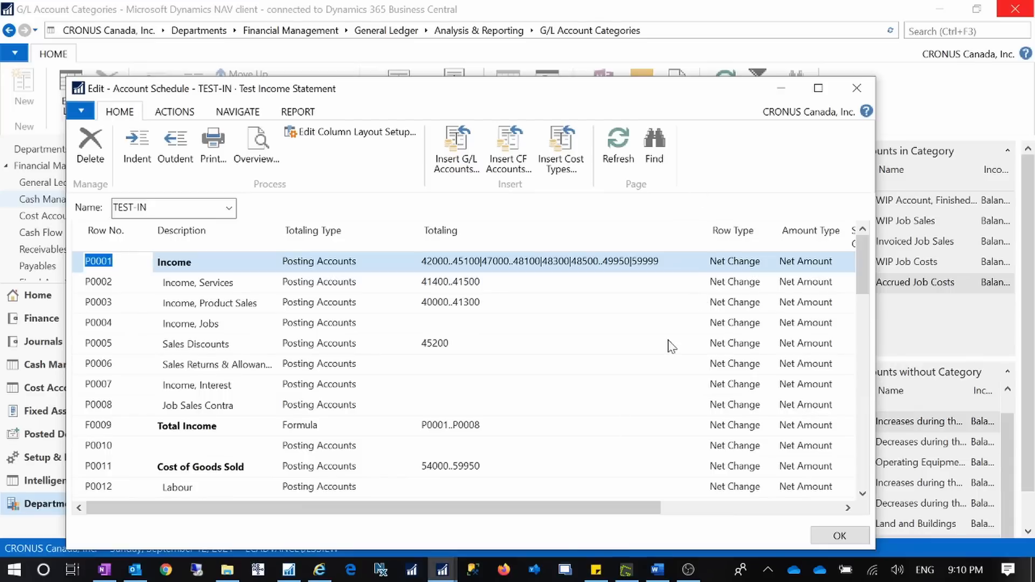
{"action": "left_click", "coordinate": [442, 570]}
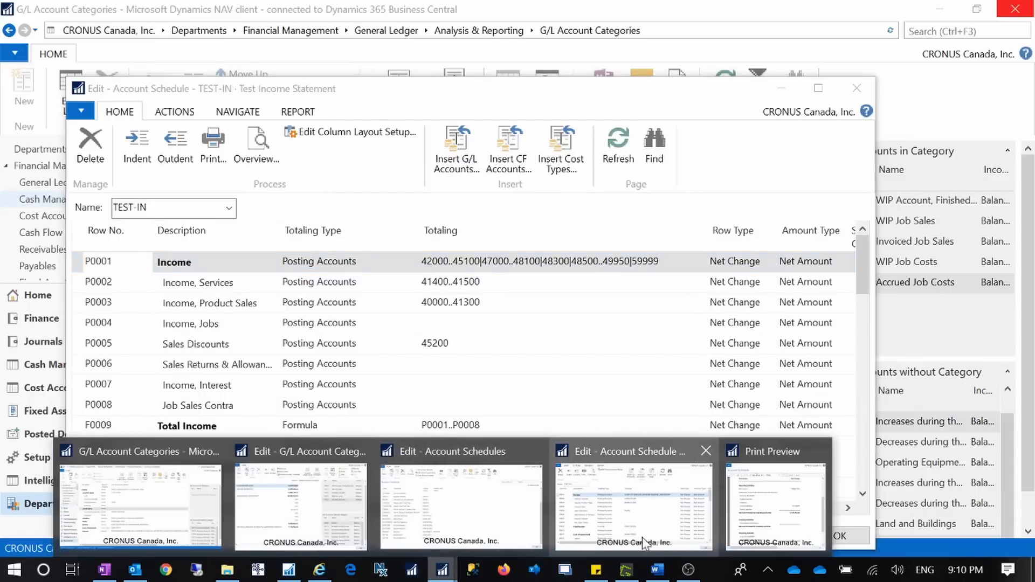
{"action": "left_click", "coordinate": [329, 526]}
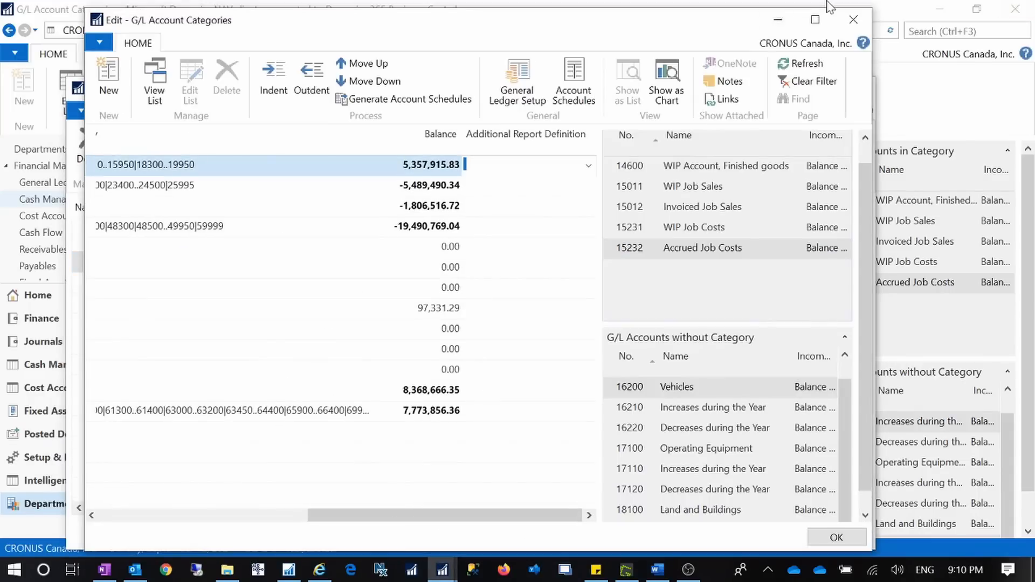
{"action": "left_click", "coordinate": [588, 165]}
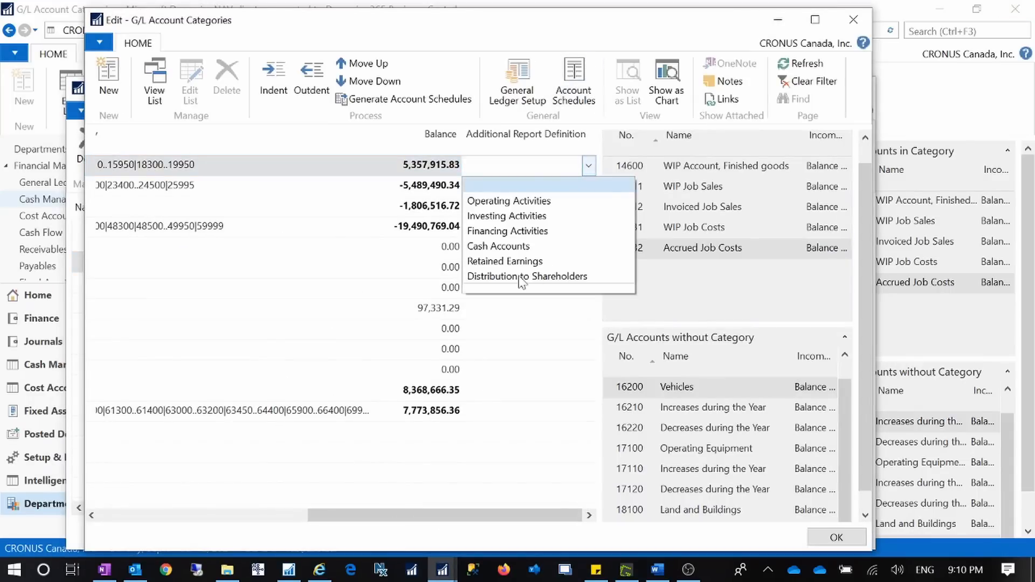
{"action": "left_click", "coordinate": [527, 327]}
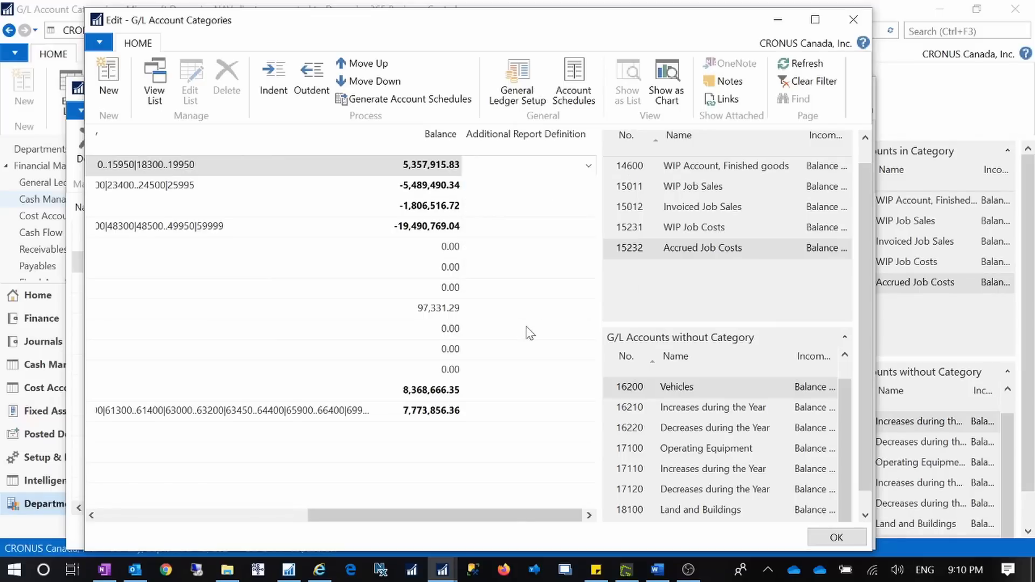
{"action": "left_click", "coordinate": [779, 20]}
- Bring the Cash Flow Statement preview forward, review its sections down to the end, and close it
{"action": "mouse_move", "coordinate": [442, 573]}
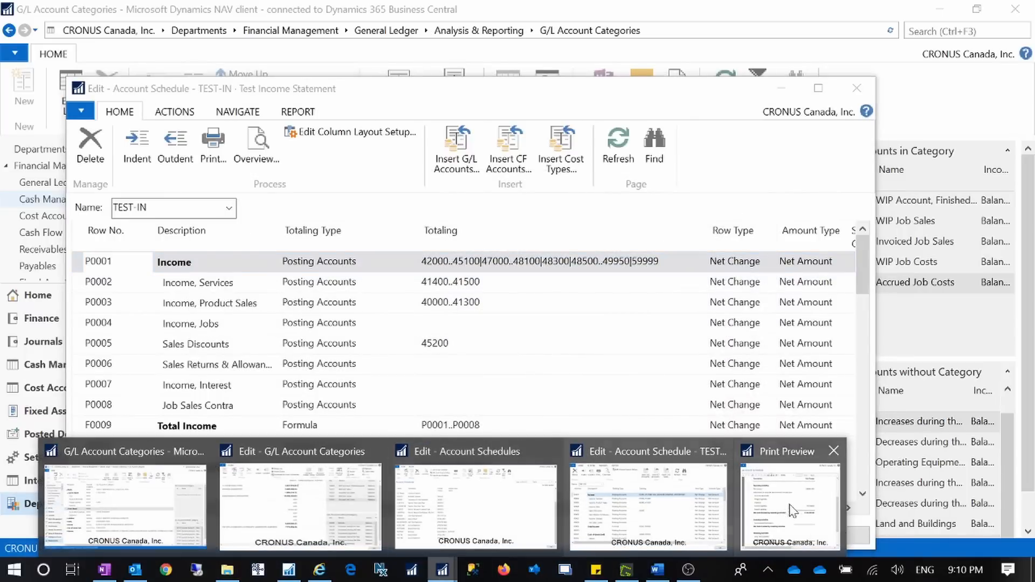
{"action": "mouse_move", "coordinate": [783, 513]}
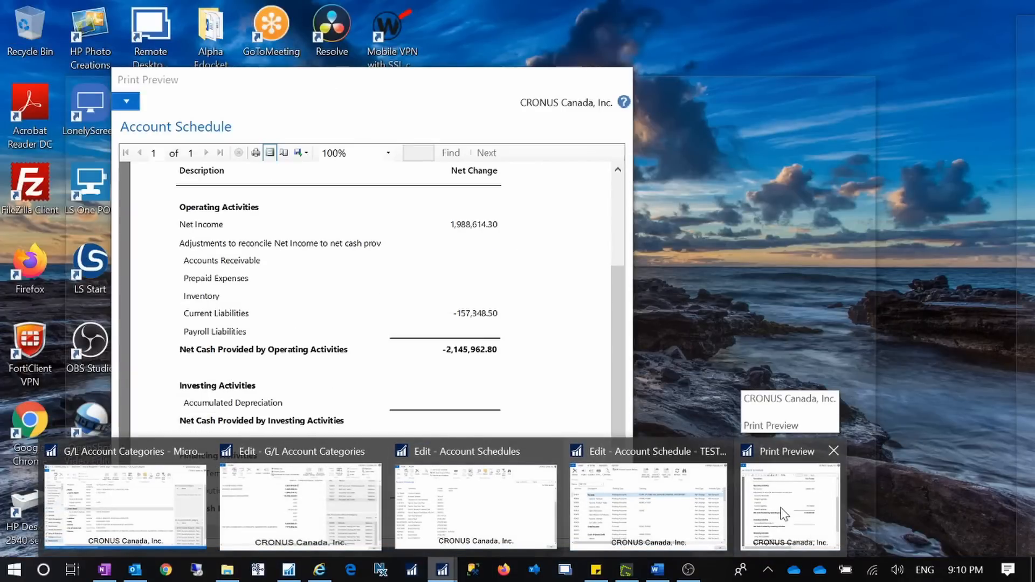
{"action": "left_click", "coordinate": [783, 513]}
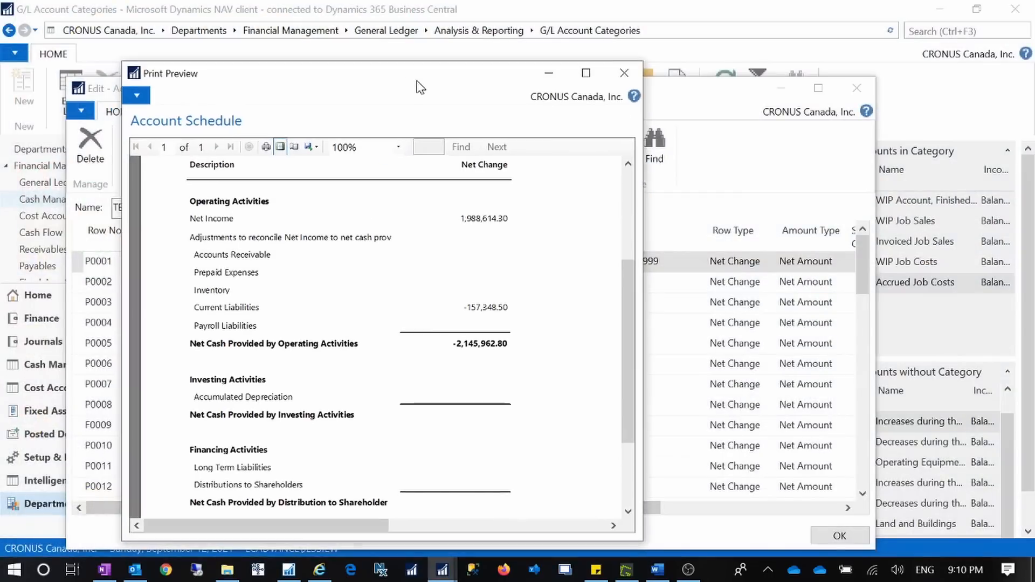
{"action": "left_click_drag", "start_coordinate": [417, 81], "coordinate": [423, 66]}
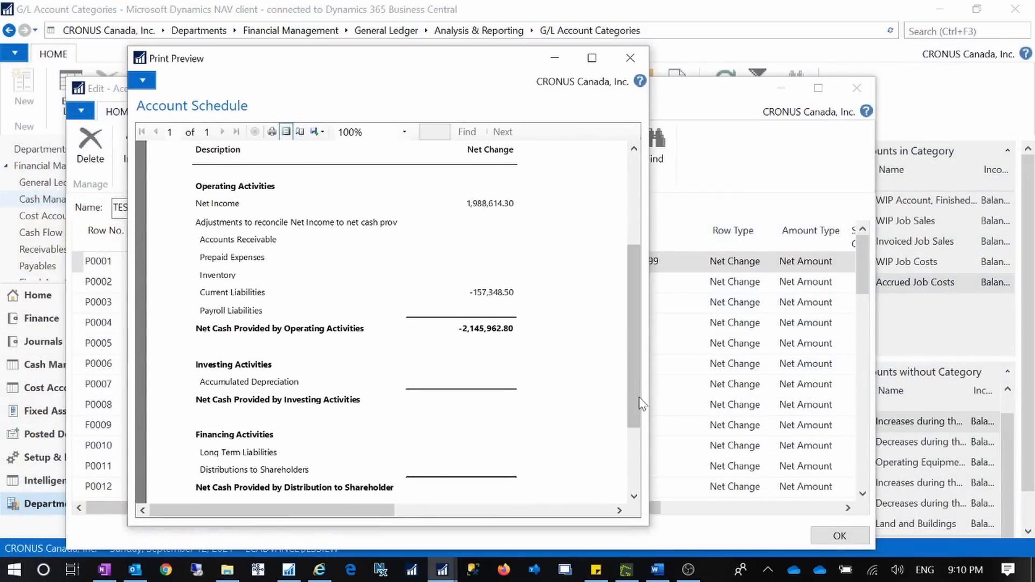
{"action": "left_click_drag", "start_coordinate": [639, 400], "coordinate": [632, 491]}
{"action": "left_click", "coordinate": [630, 58]}
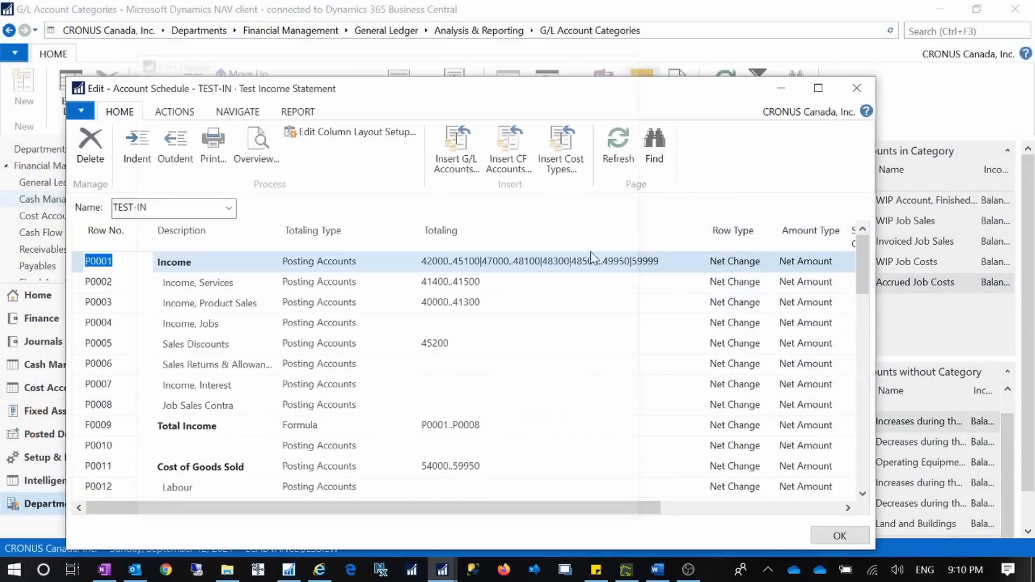
- Return to the main G/L Account Categories window, search for "retained", and preview the Retained Earnings Statement with the last used filters
{"action": "left_click", "coordinate": [442, 570]}
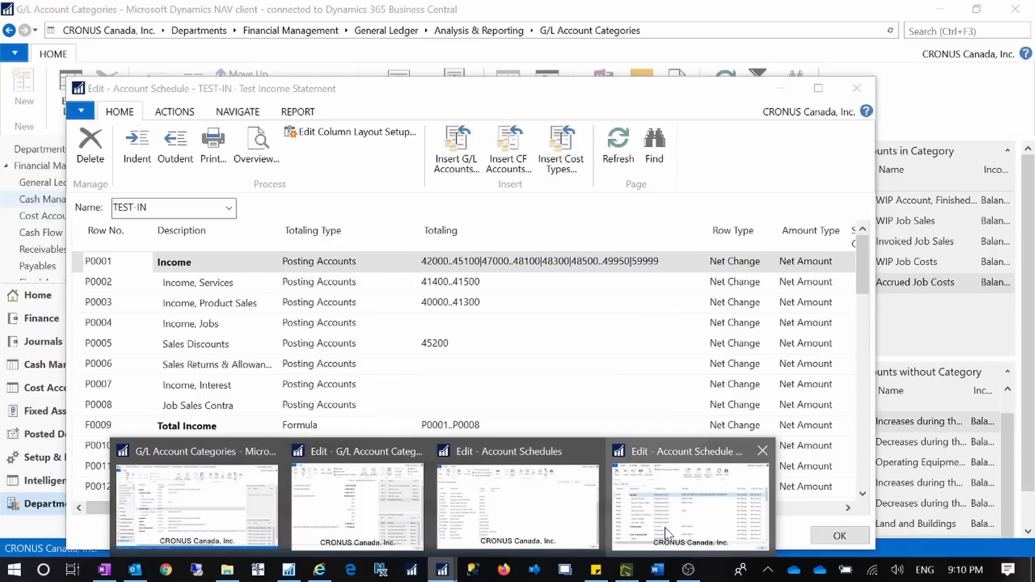
{"action": "left_click", "coordinate": [506, 345]}
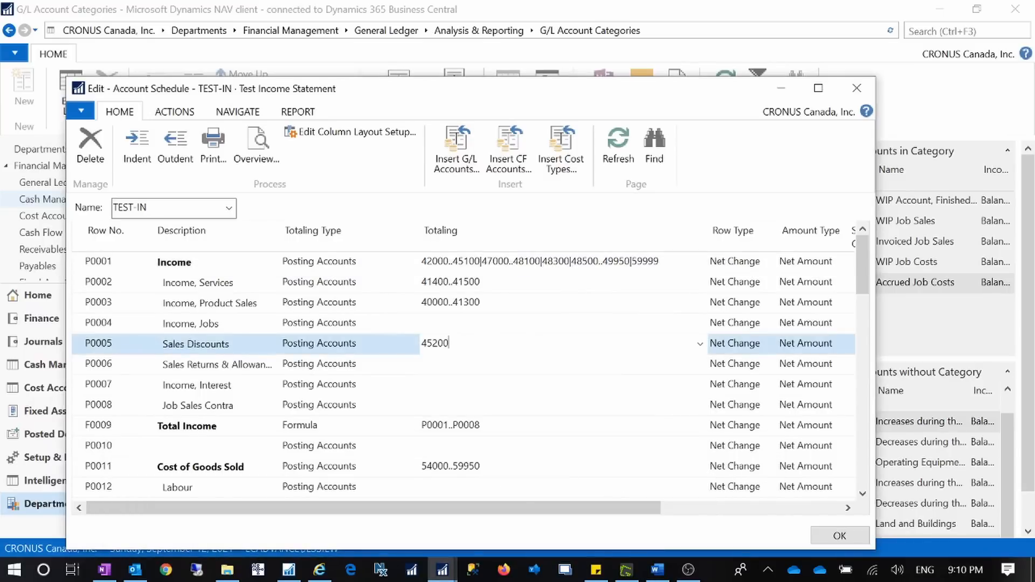
{"action": "left_click", "coordinate": [998, 30]}
{"action": "type", "text": "retained"}
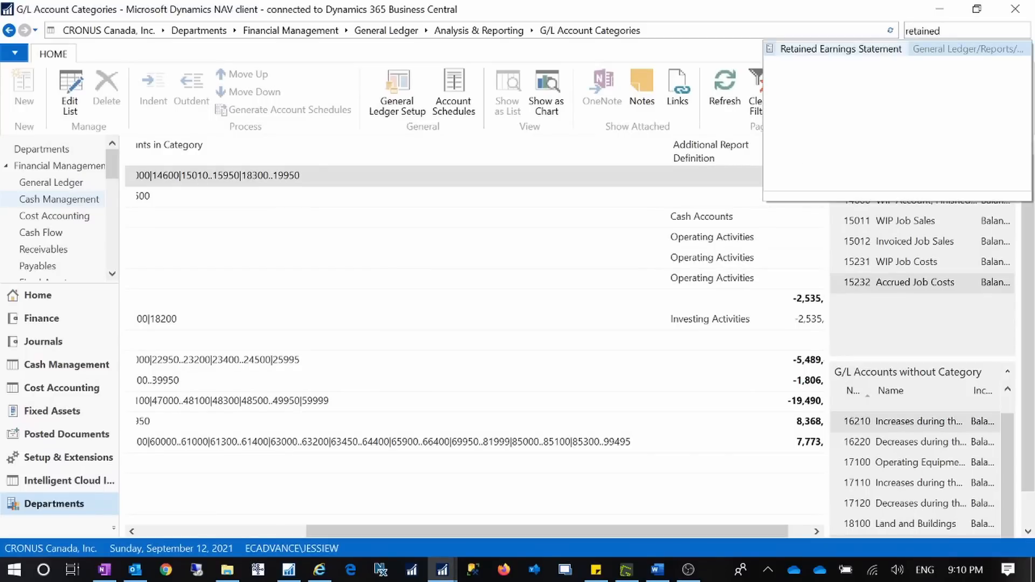
{"action": "left_click", "coordinate": [861, 54]}
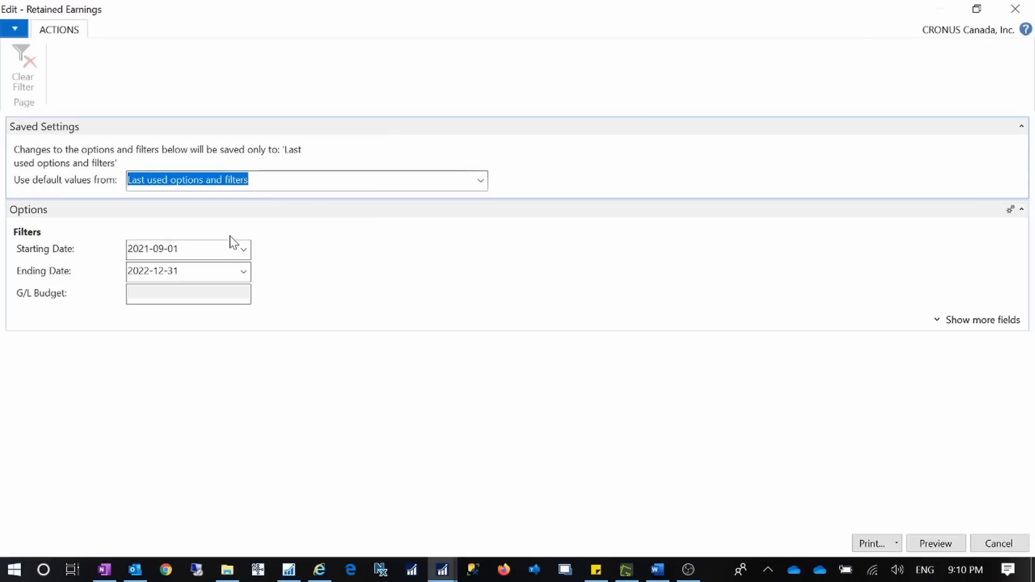
{"action": "left_click", "coordinate": [936, 545]}
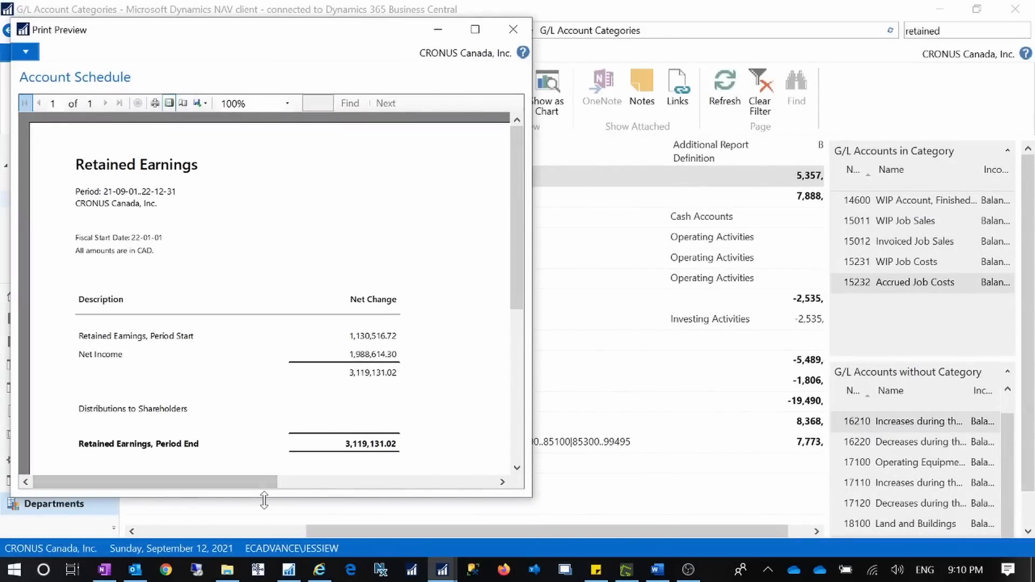
- Enlarge the Retained Earnings preview window, review the statement down to Retained Earnings, Period End, and close the preview
{"action": "left_click_drag", "start_coordinate": [262, 498], "coordinate": [262, 527]}
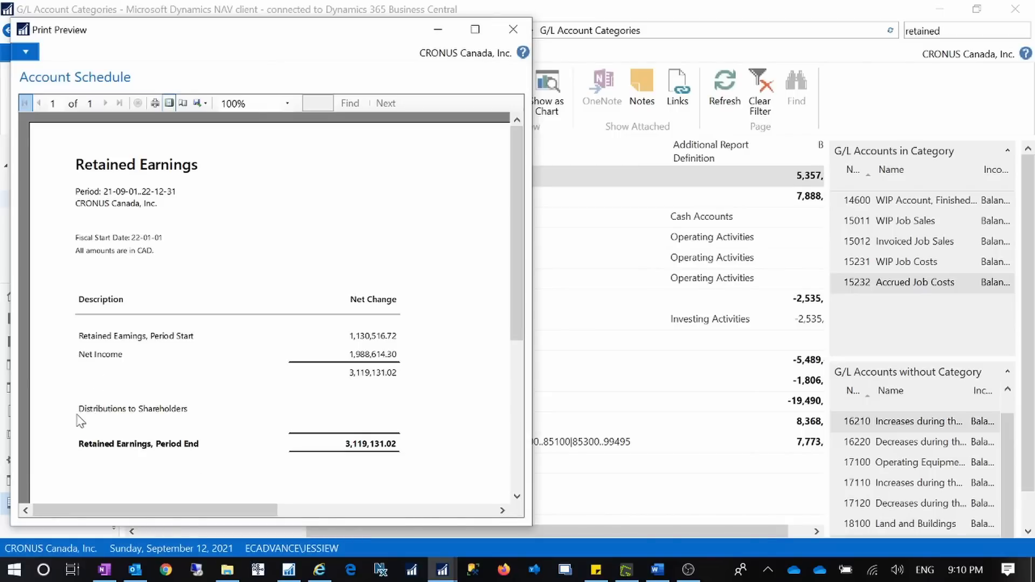
{"action": "scroll", "coordinate": [130, 426], "scroll_direction": "down", "scroll_amount": 5}
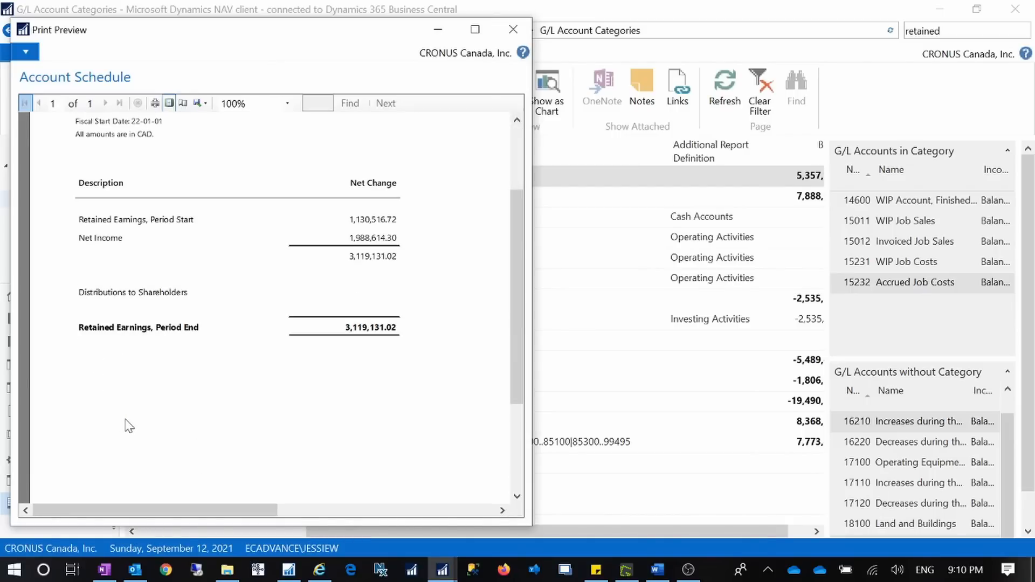
{"action": "scroll", "coordinate": [126, 426], "scroll_direction": "up", "scroll_amount": 4}
{"action": "scroll", "coordinate": [128, 430], "scroll_direction": "up", "scroll_amount": 1}
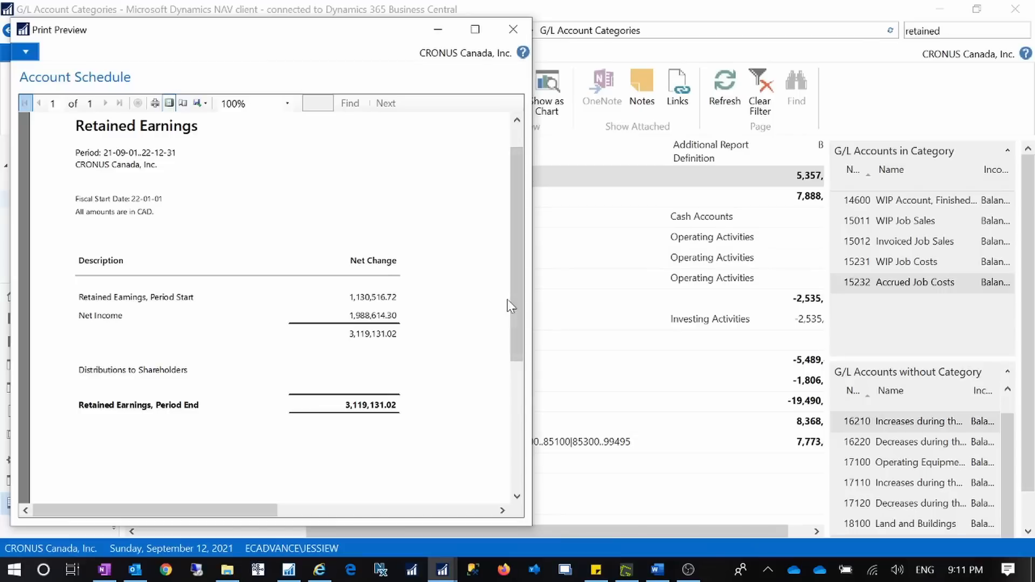
{"action": "left_click", "coordinate": [513, 29]}
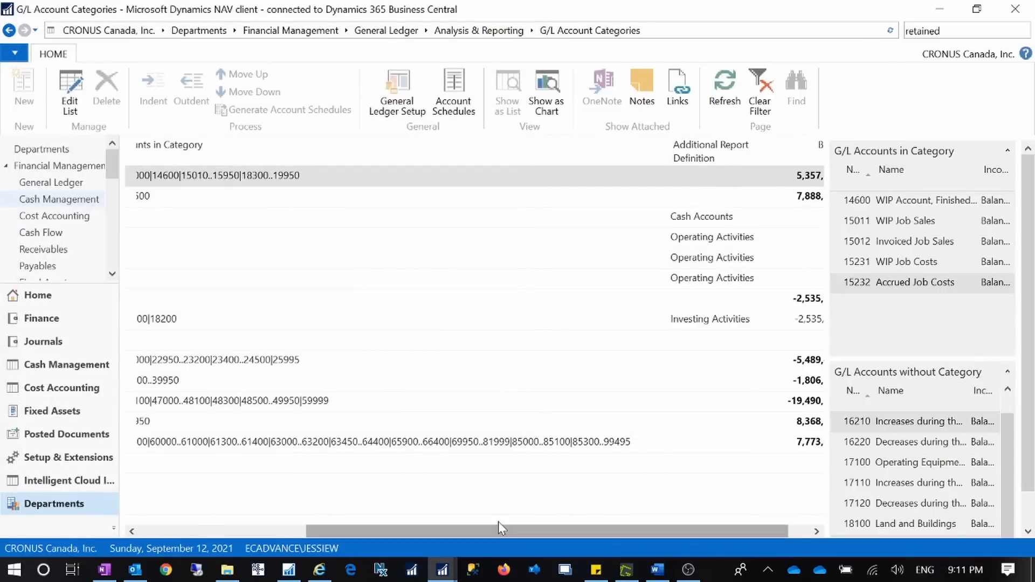
- Switch to Internet Explorer and read page 3 of the motochini where-used list for Additional Report Definition
{"action": "left_click", "coordinate": [319, 570]}
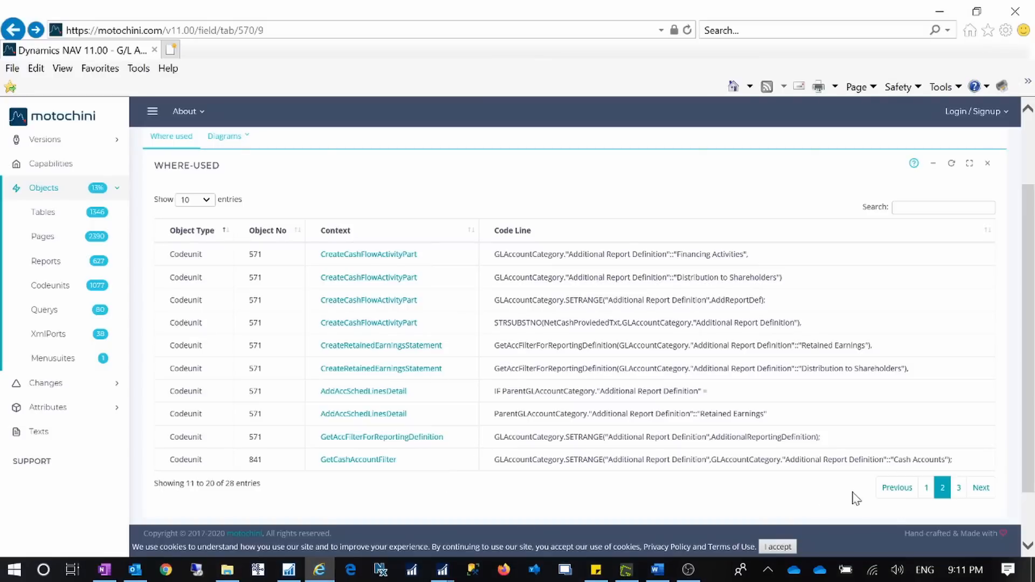
{"action": "left_click", "coordinate": [959, 488]}
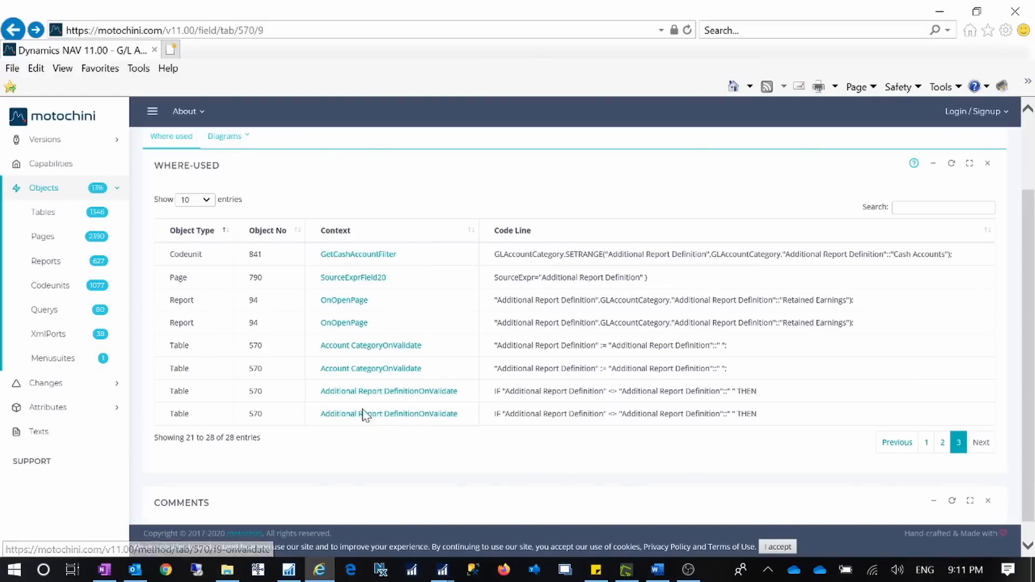
{"action": "scroll", "coordinate": [341, 190], "scroll_direction": "up", "scroll_amount": 2}
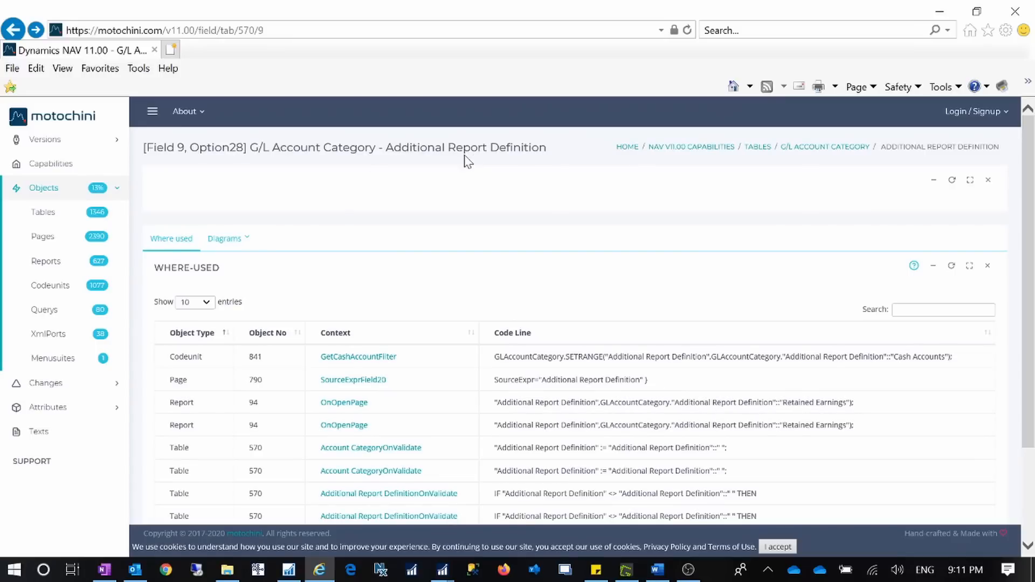
{"action": "scroll", "coordinate": [457, 255], "scroll_direction": "down", "scroll_amount": 2}
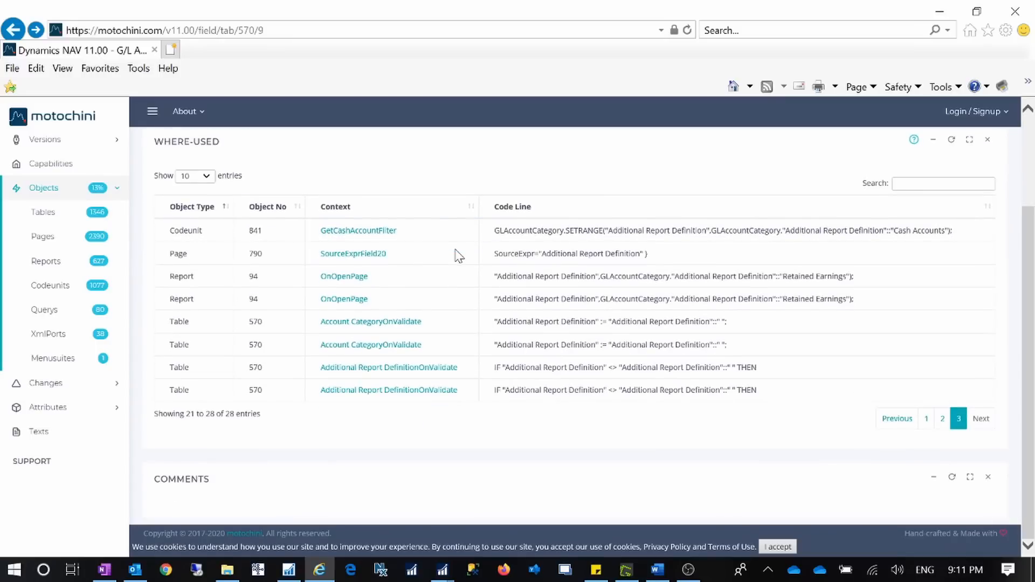
- Minimize the browser and review the Description, Account Category and G/L Accounts in Category columns of the category list
{"action": "left_click", "coordinate": [940, 11]}
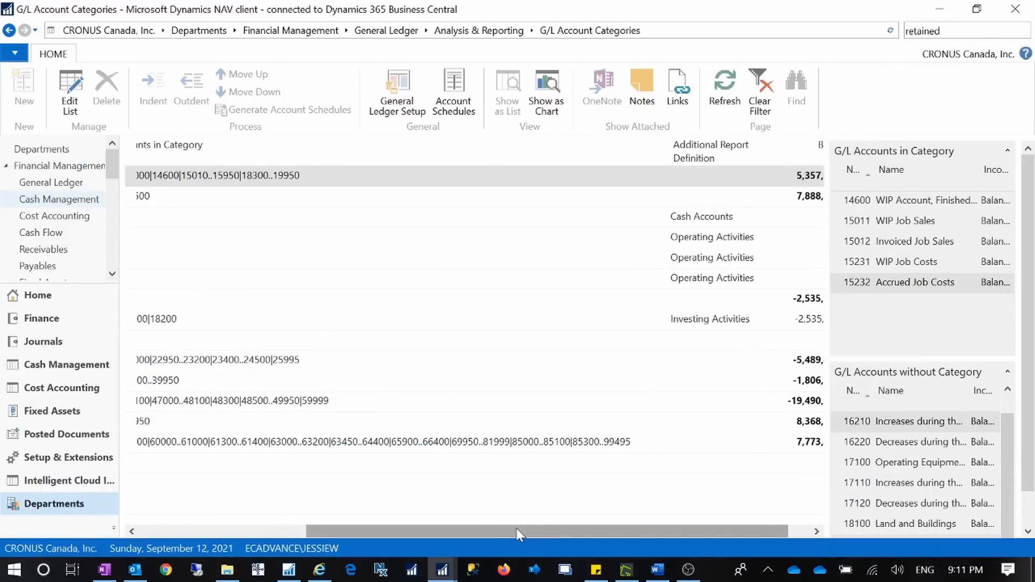
{"action": "left_click_drag", "start_coordinate": [516, 528], "coordinate": [324, 523]}
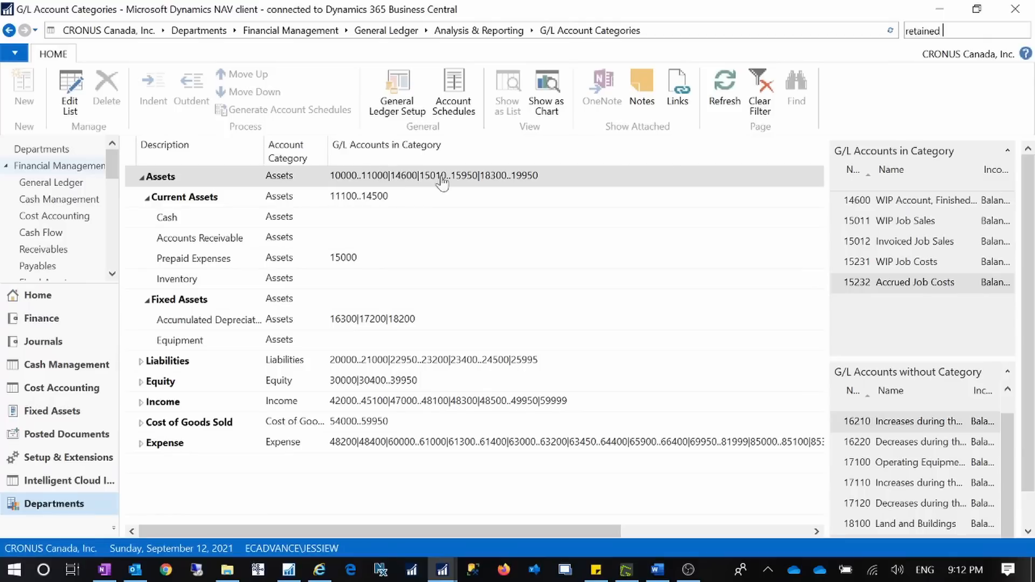
{"action": "left_click_drag", "start_coordinate": [489, 528], "coordinate": [433, 472]}
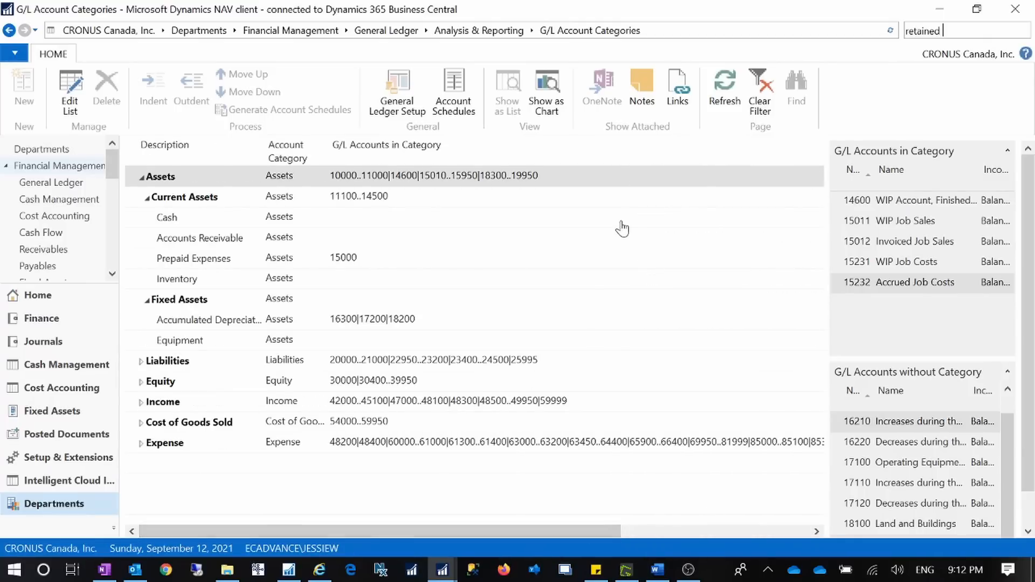